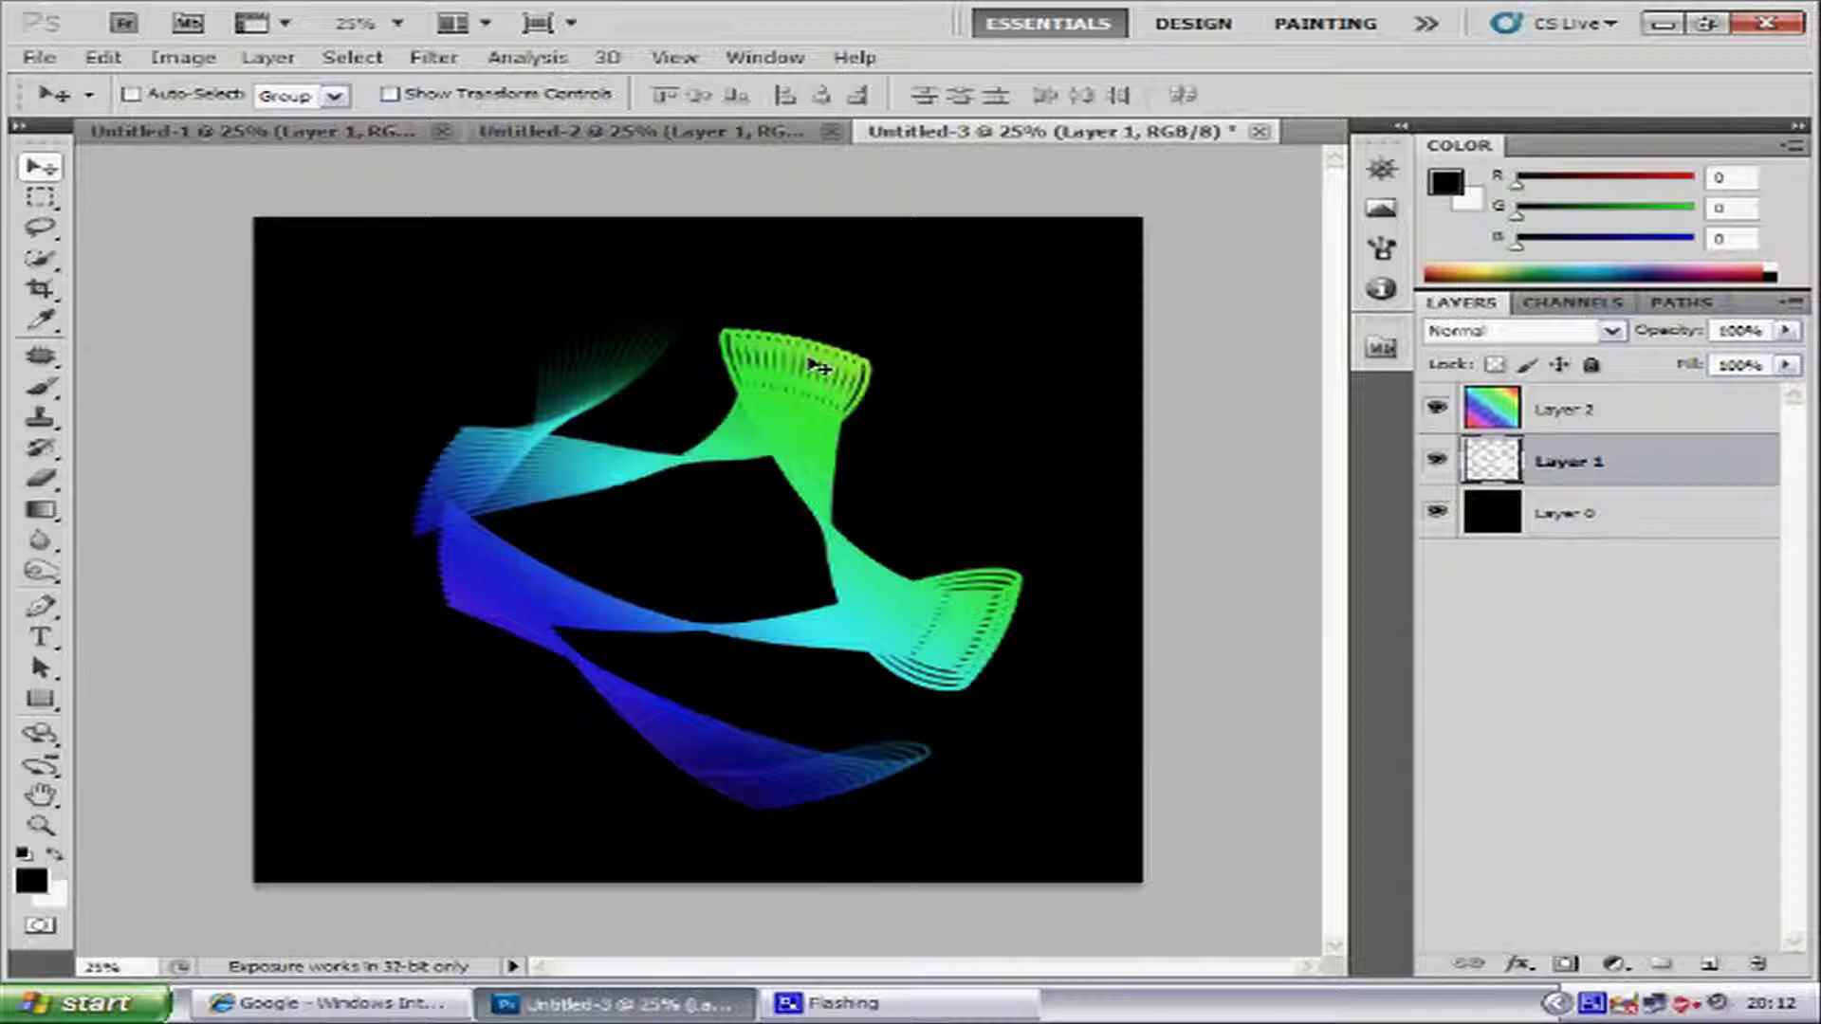
# - Look over the open Untitled-2 and Untitled-1 artworks, then return to Untitled-3
pyautogui.click(531, 136)
pyautogui.click(278, 136)
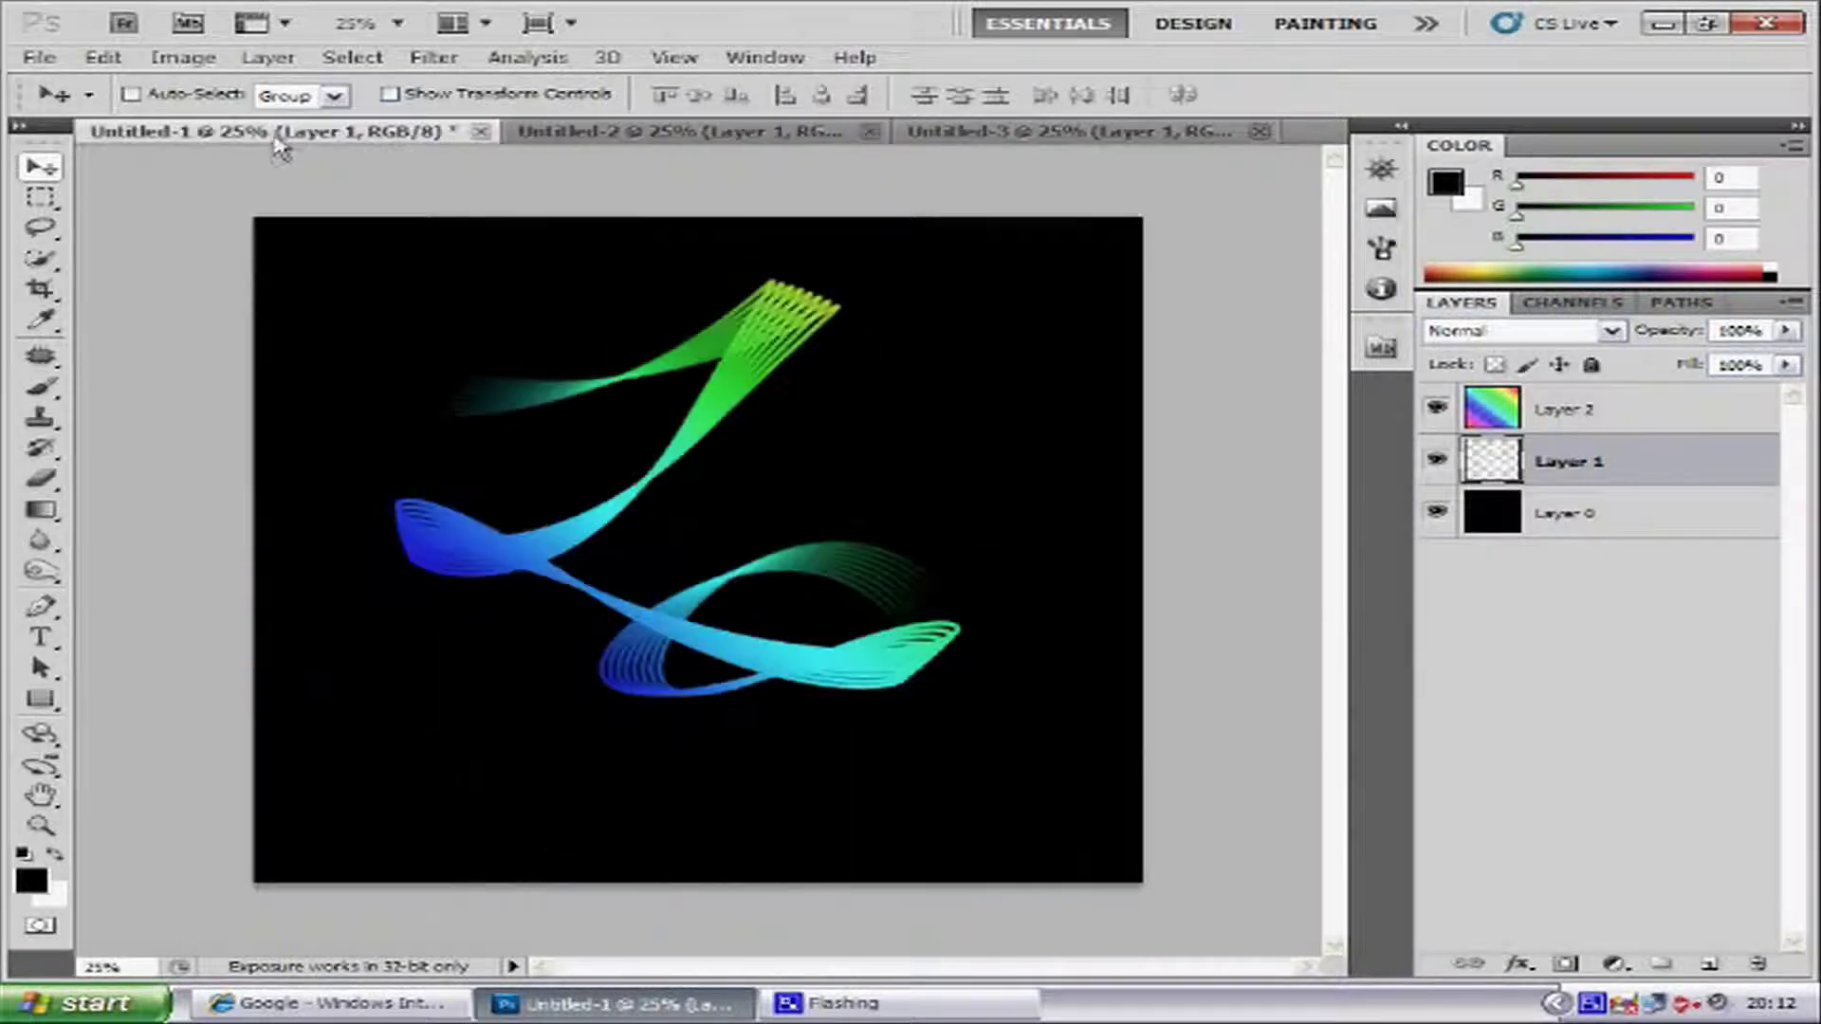
pyautogui.click(1005, 135)
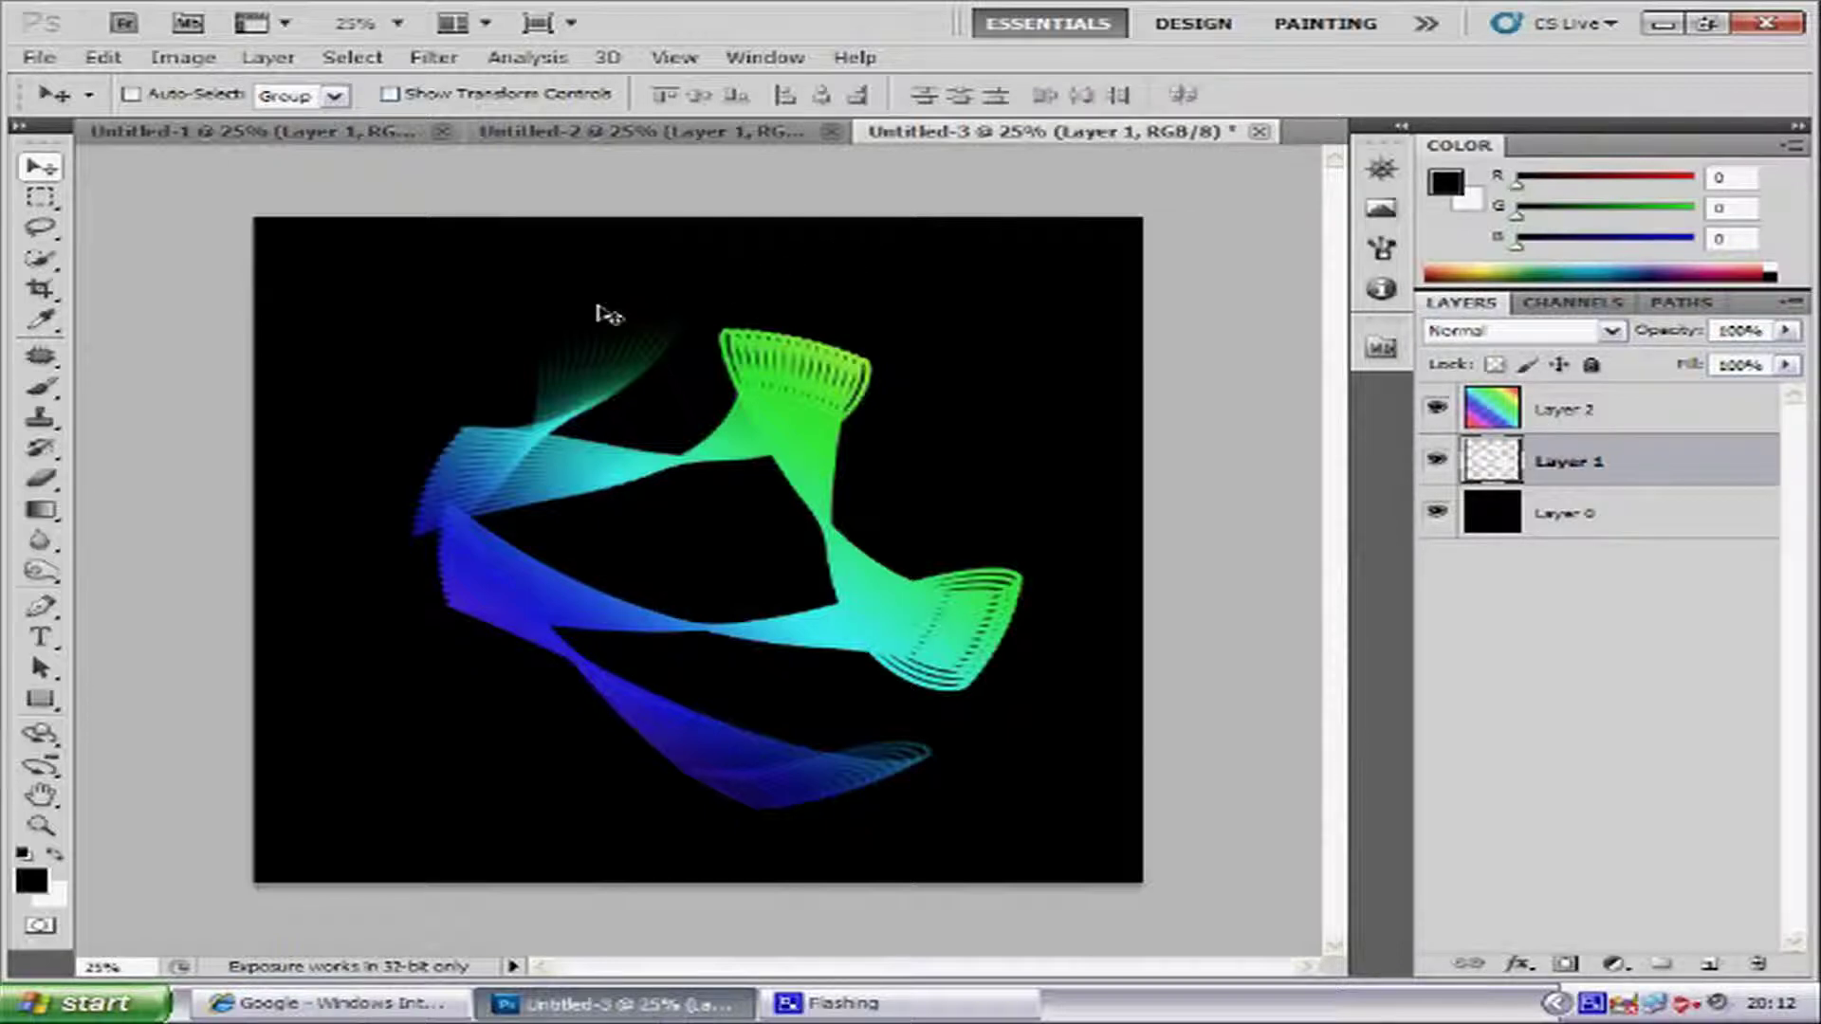
# - Create a new white 2000×2000 px document at 300 ppi
pyautogui.click(29, 60)
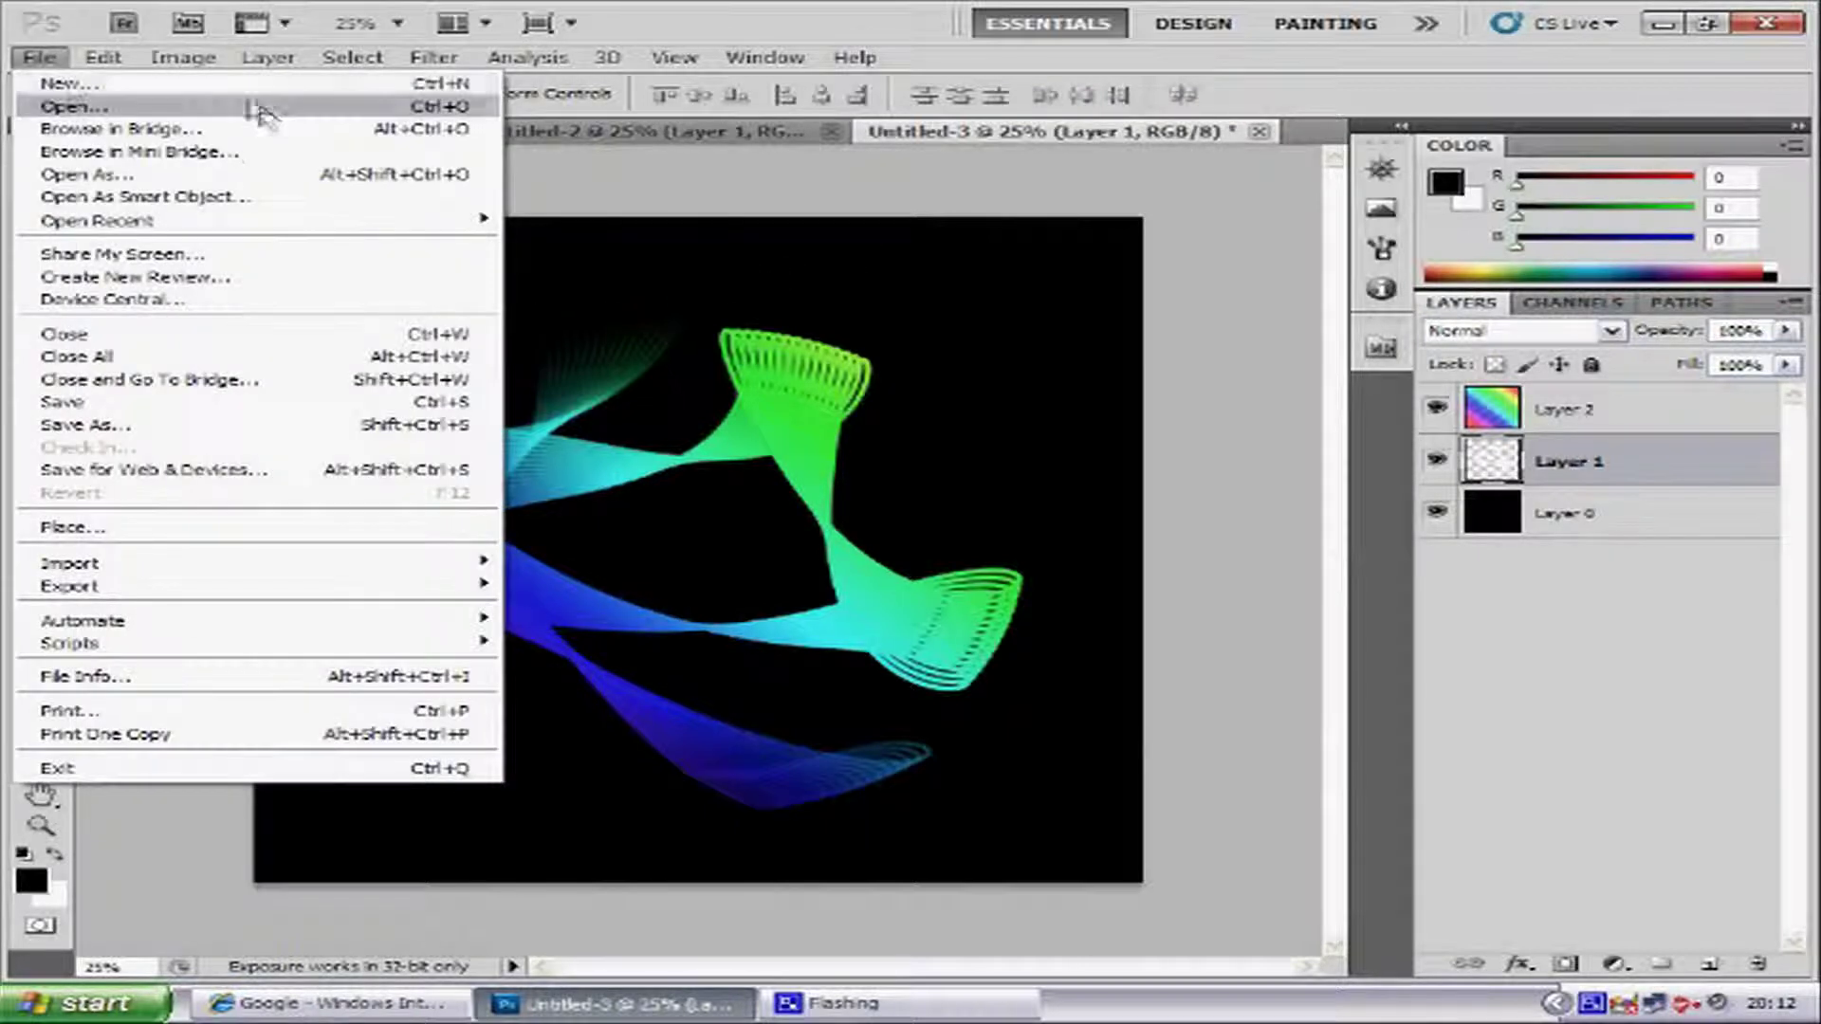
pyautogui.click(241, 83)
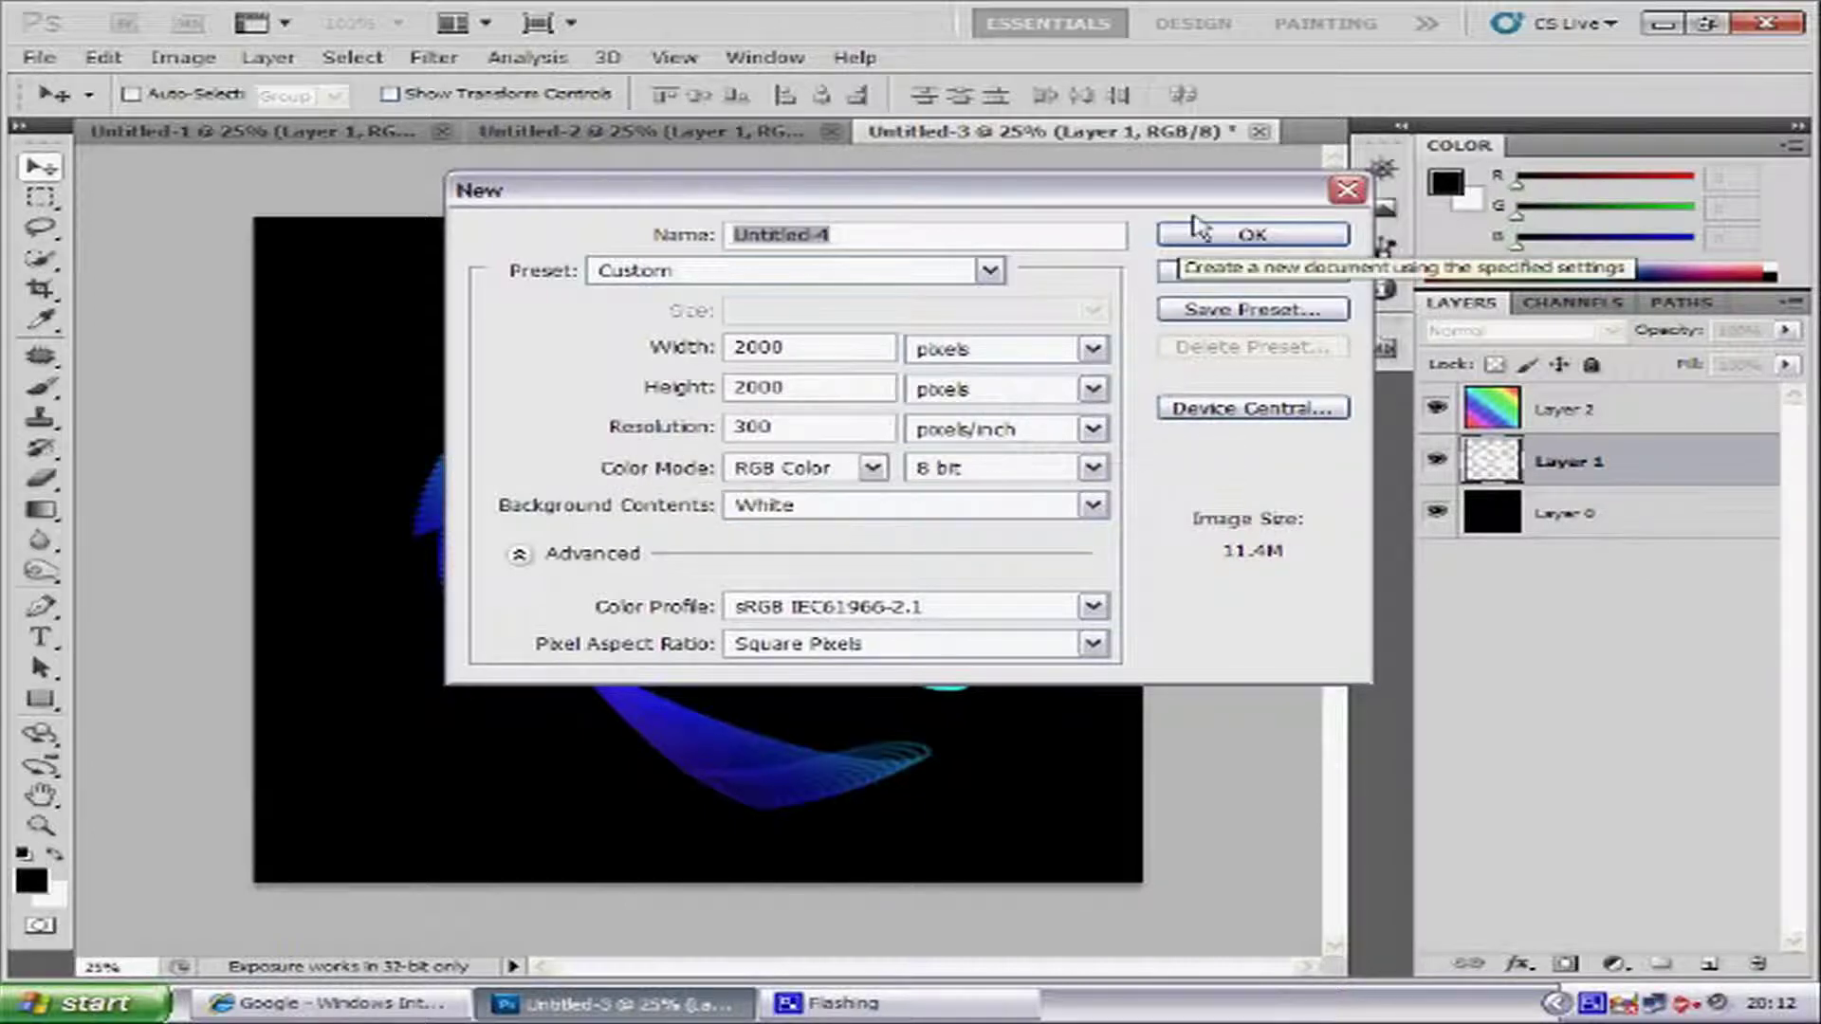
pyautogui.click(1218, 242)
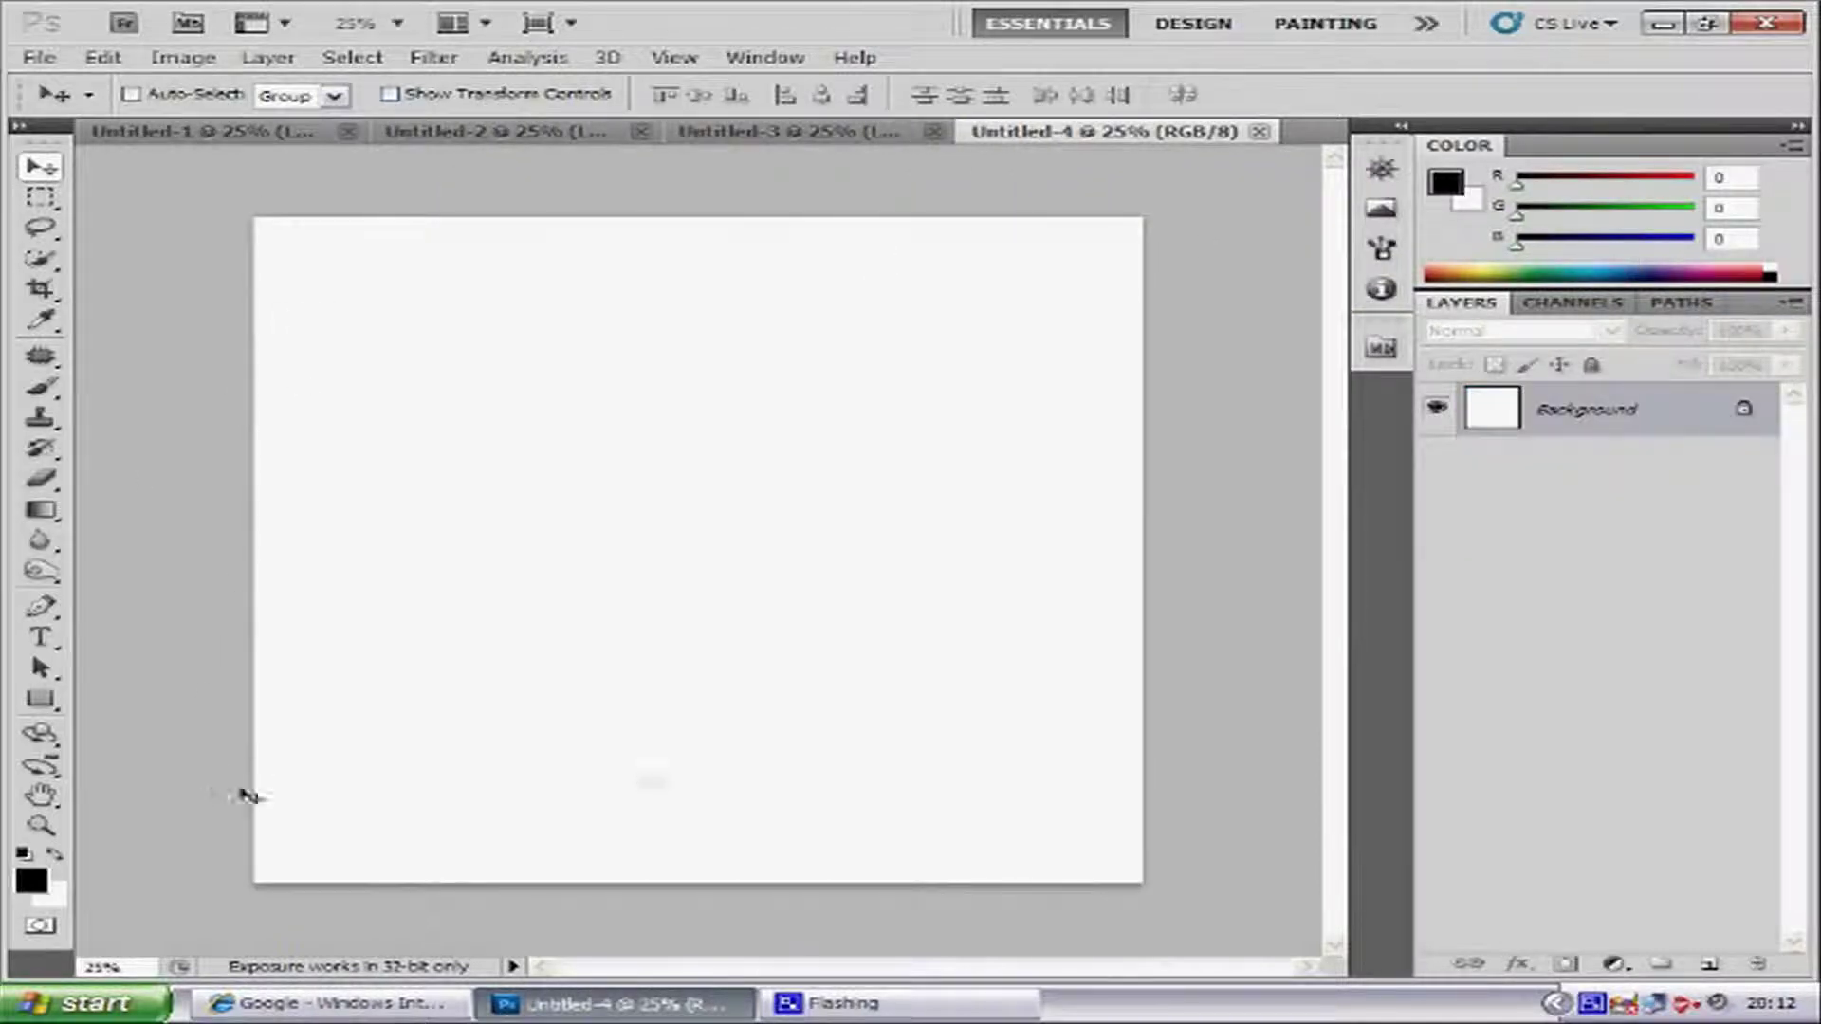
# - Convert the Background into Layer 0 and add an empty Layer 1 above it
pyautogui.doubleClick(1674, 409)
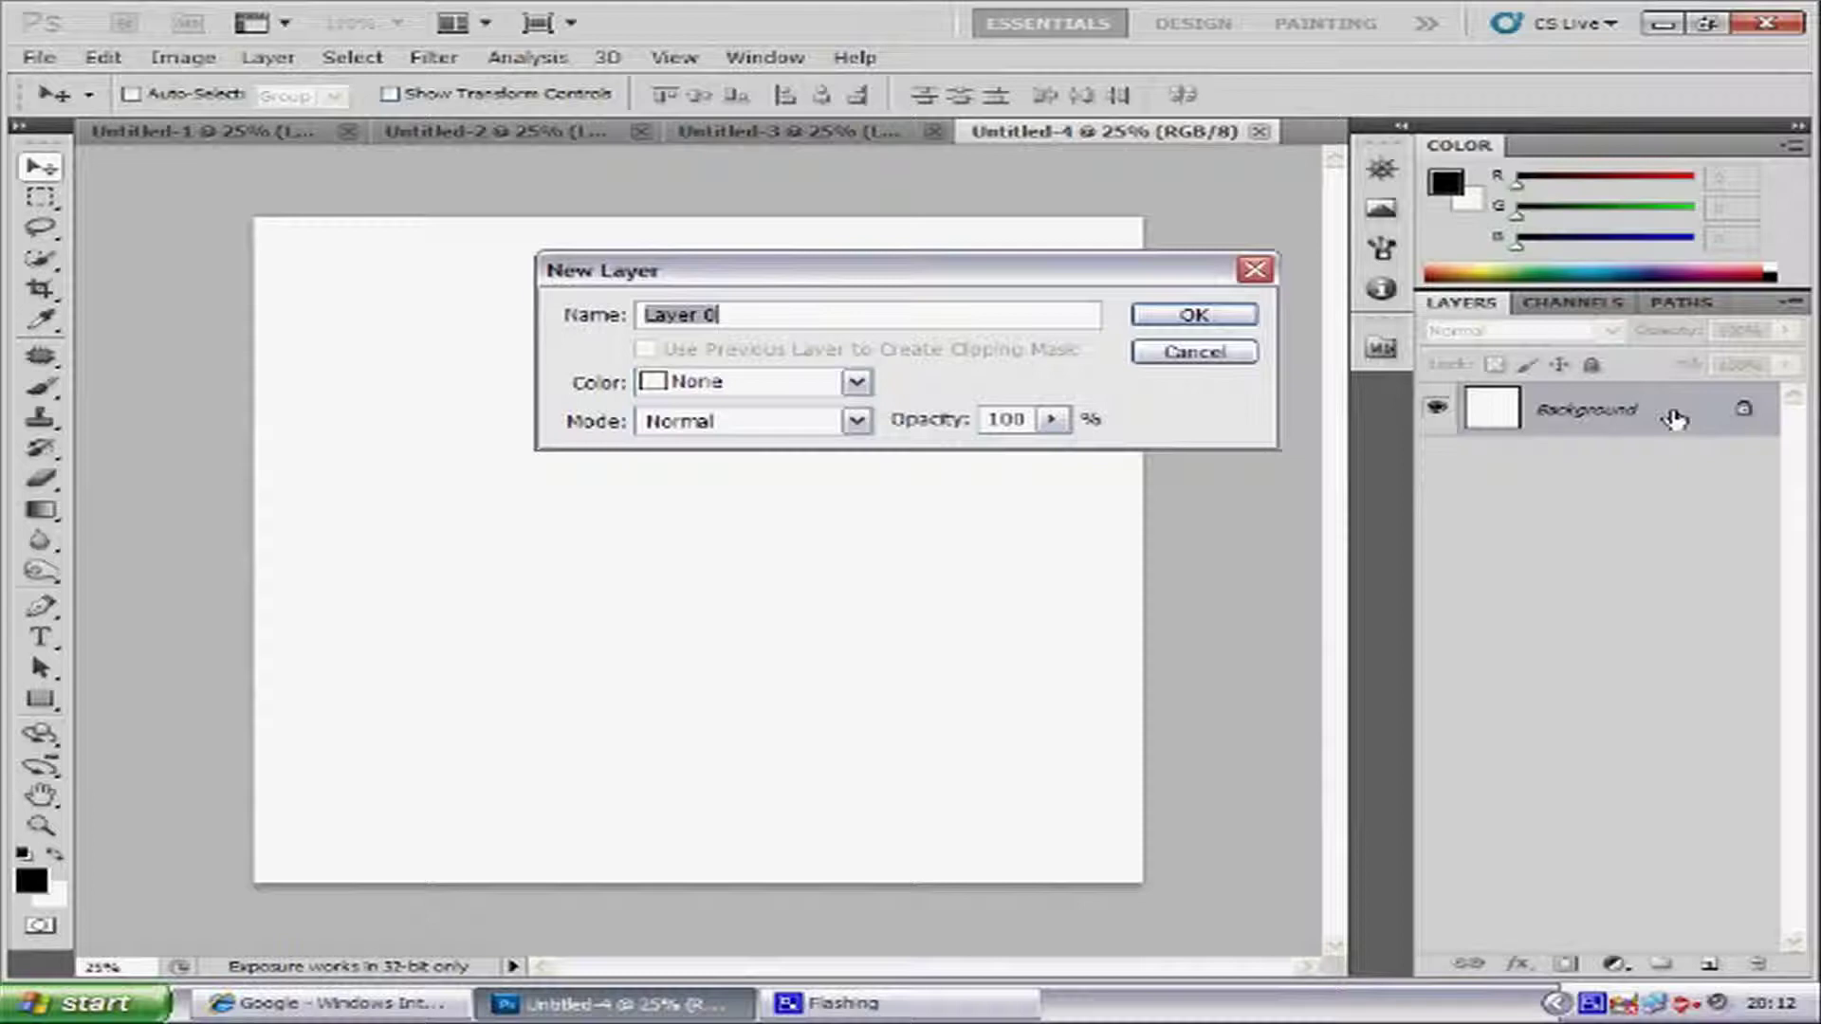
pyautogui.click(1224, 322)
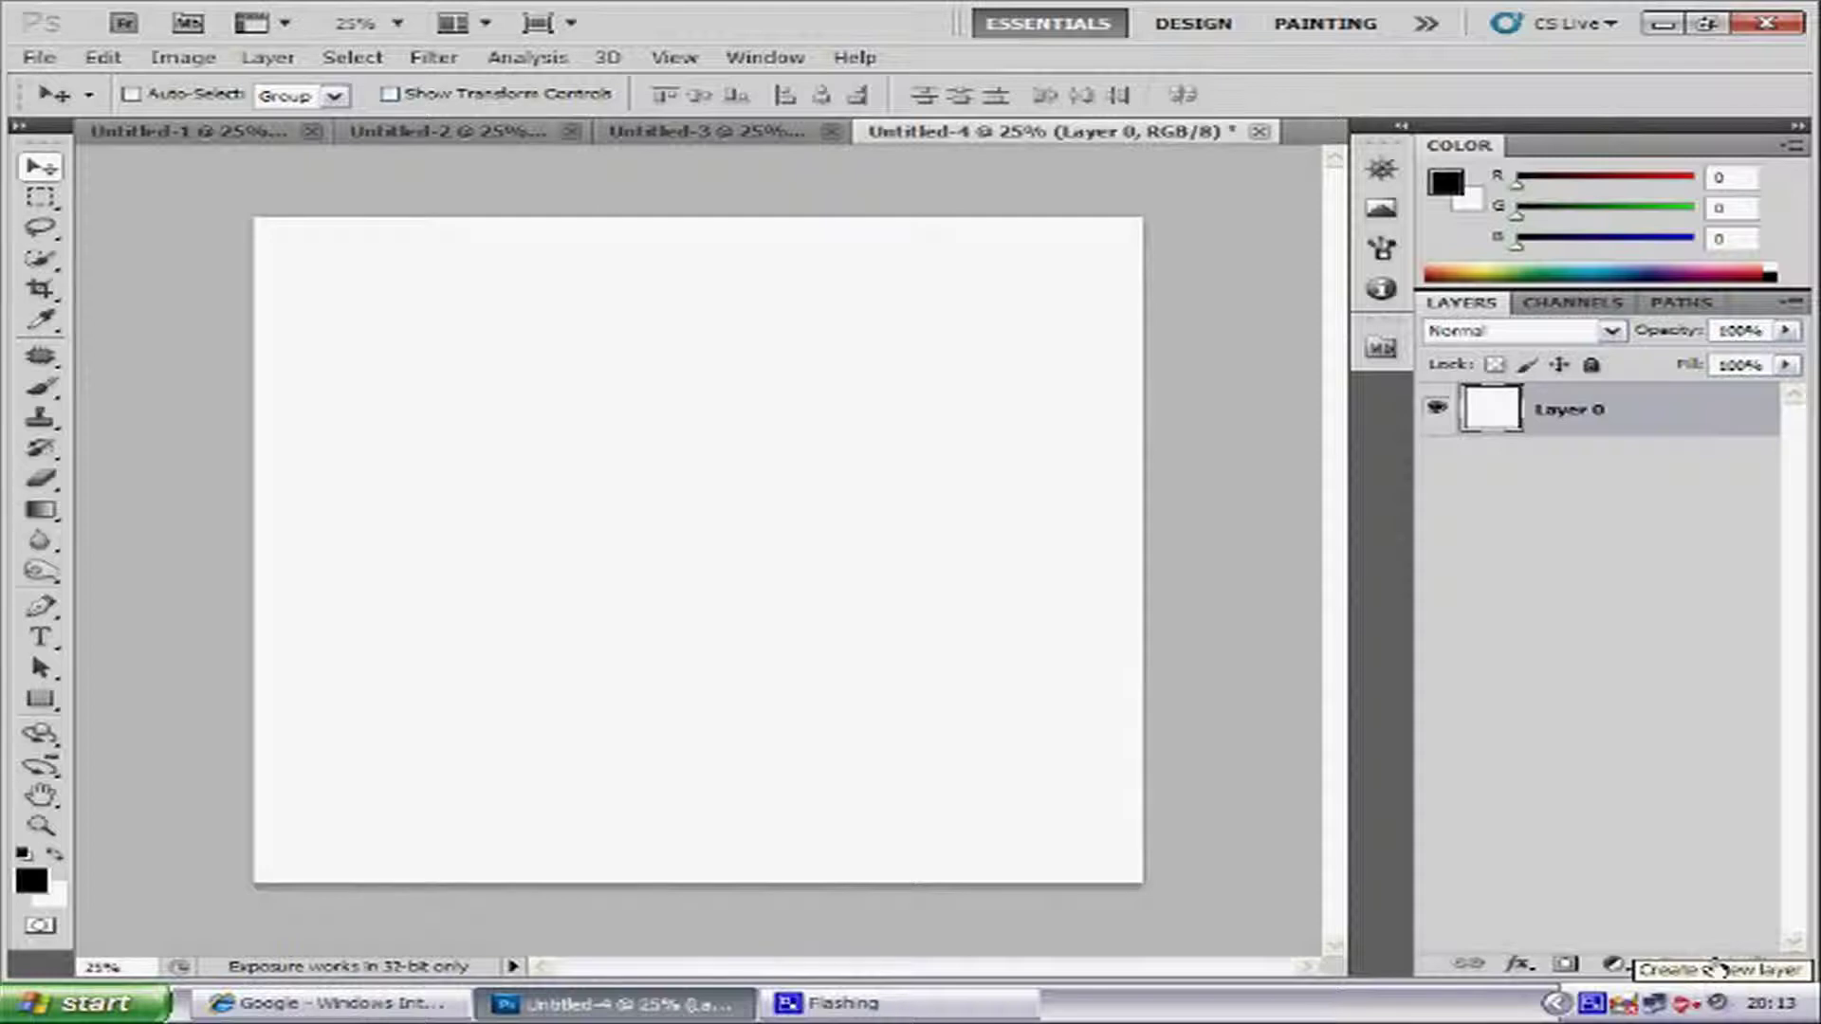
pyautogui.click(1713, 965)
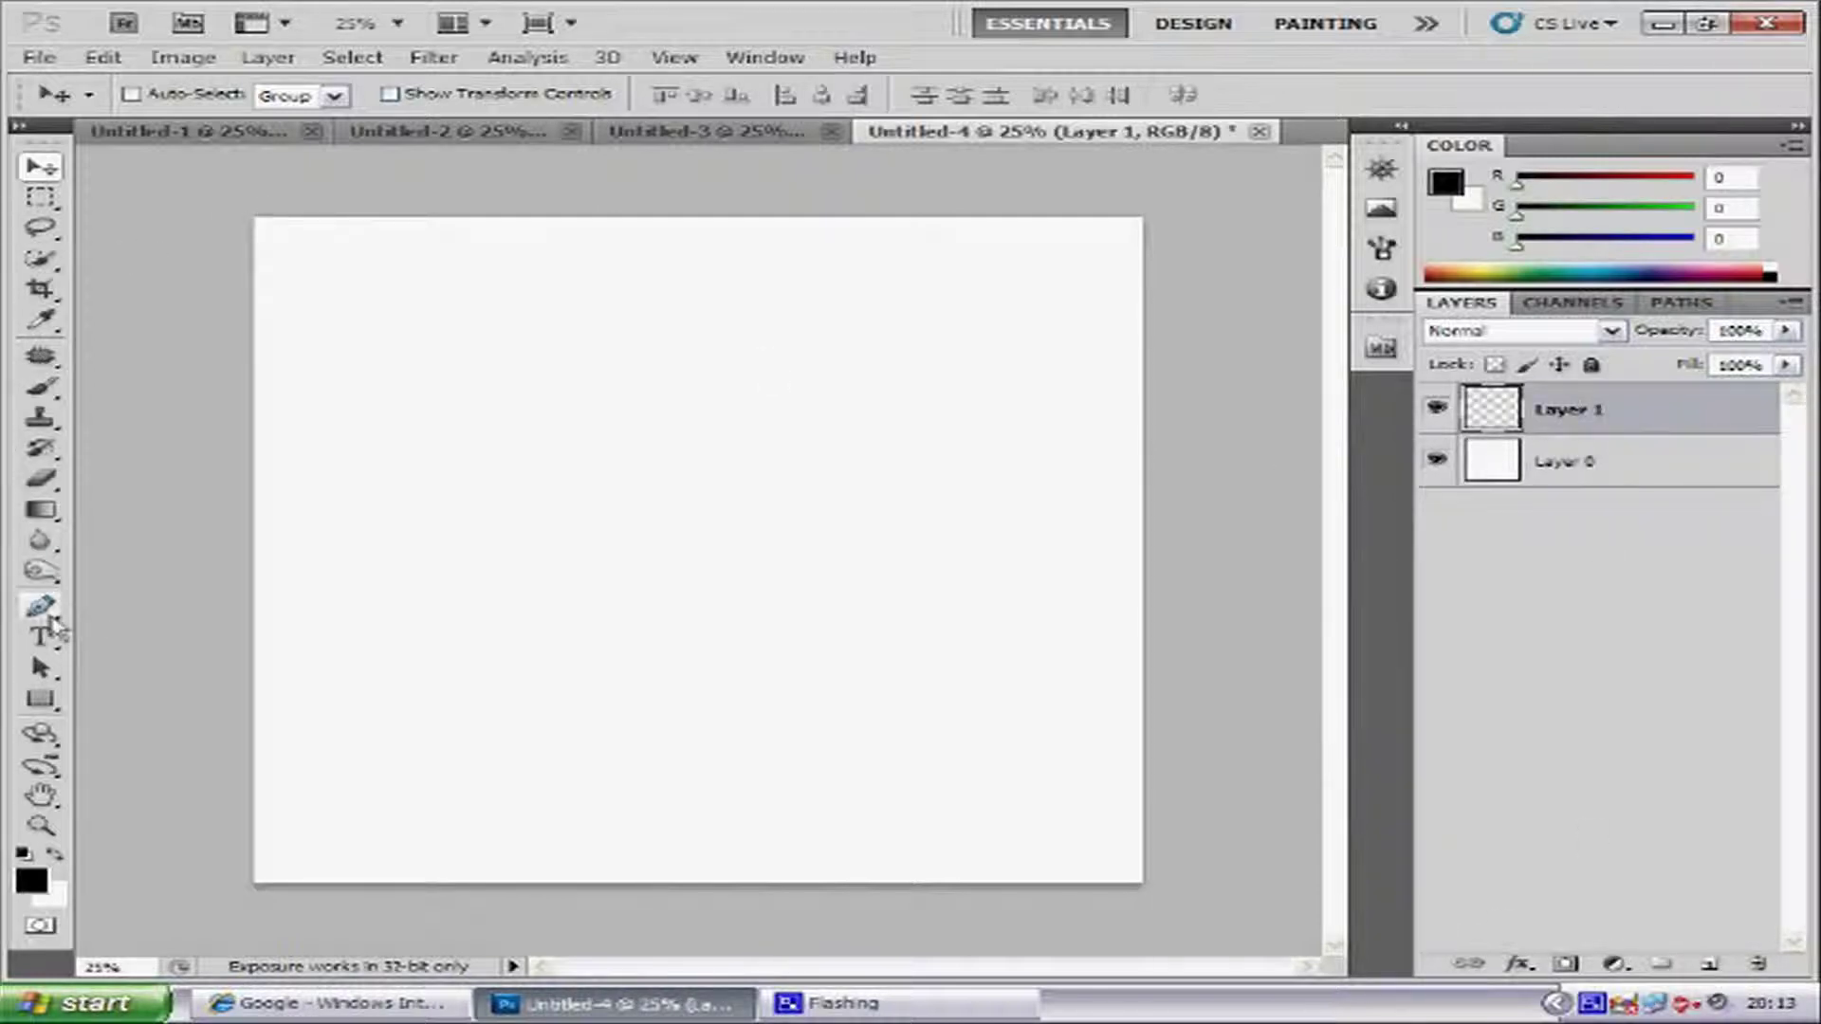
# - Draw a long curved pen path with the Pen tool, from the left, looping at the top and lower right, ending lower left
pyautogui.click(48, 616)
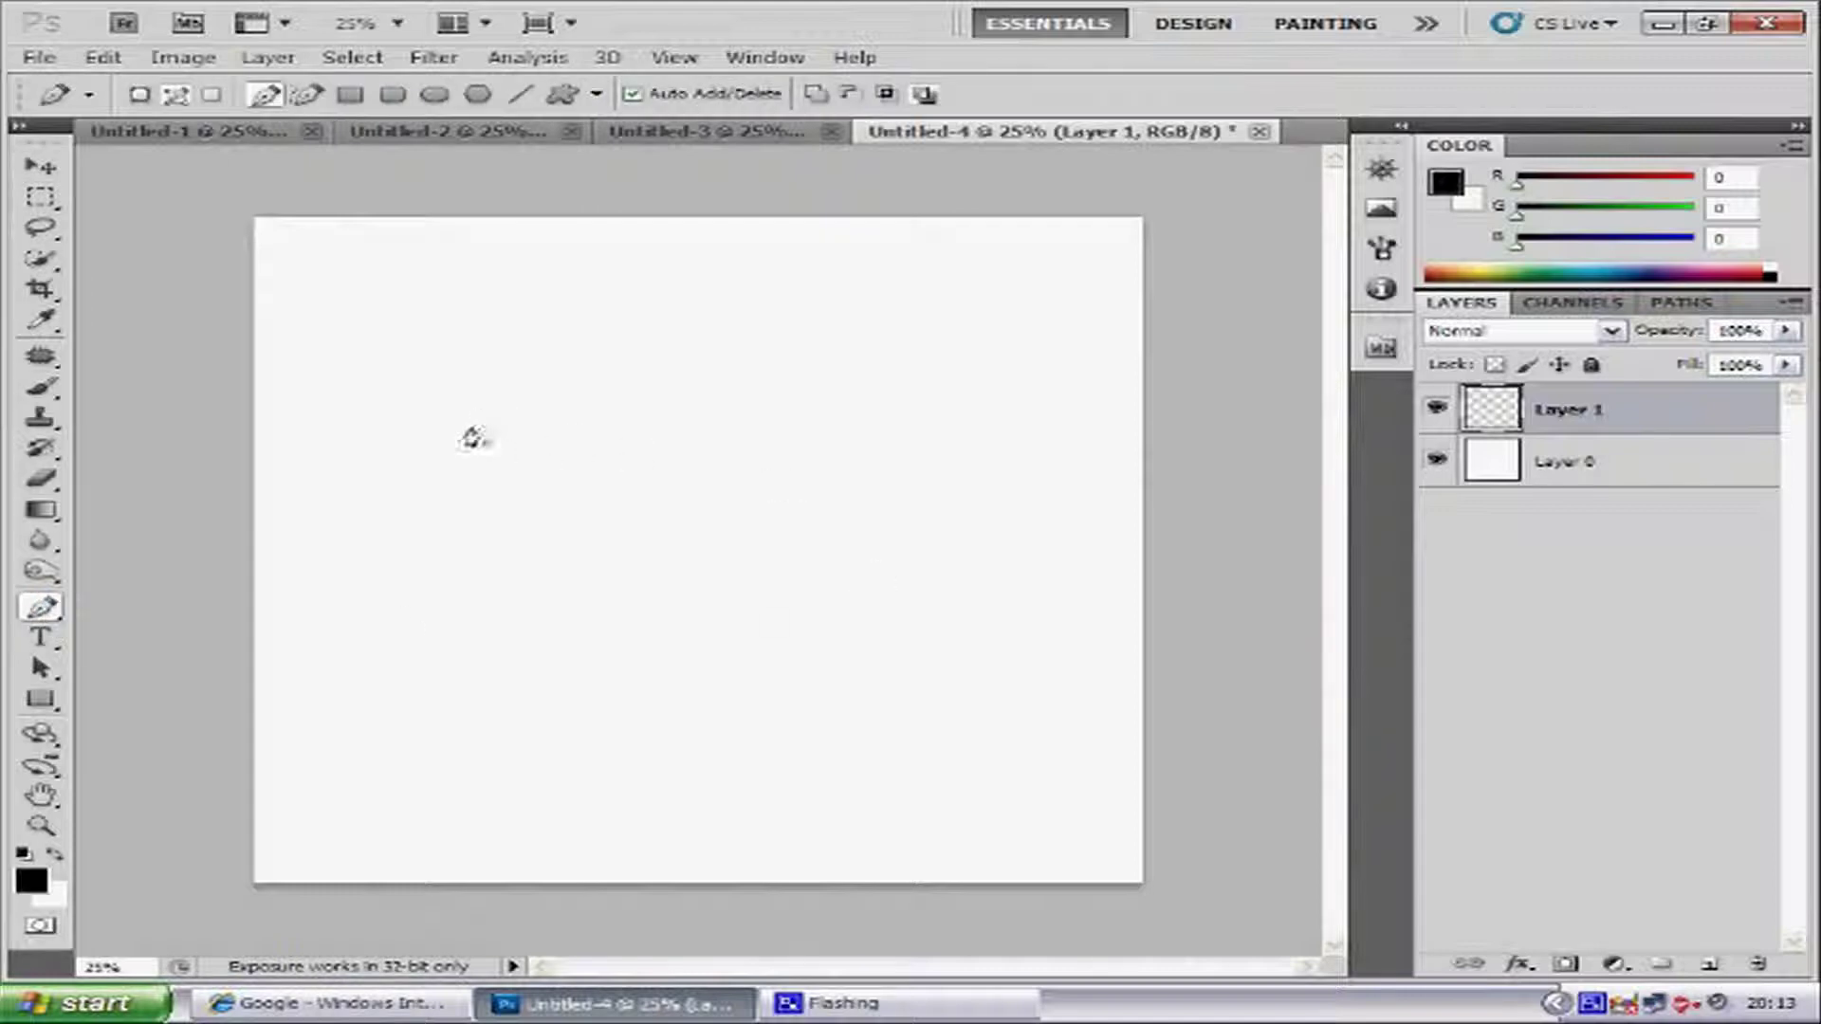
pyautogui.moveTo(434, 441); pyautogui.dragTo(982, 368)
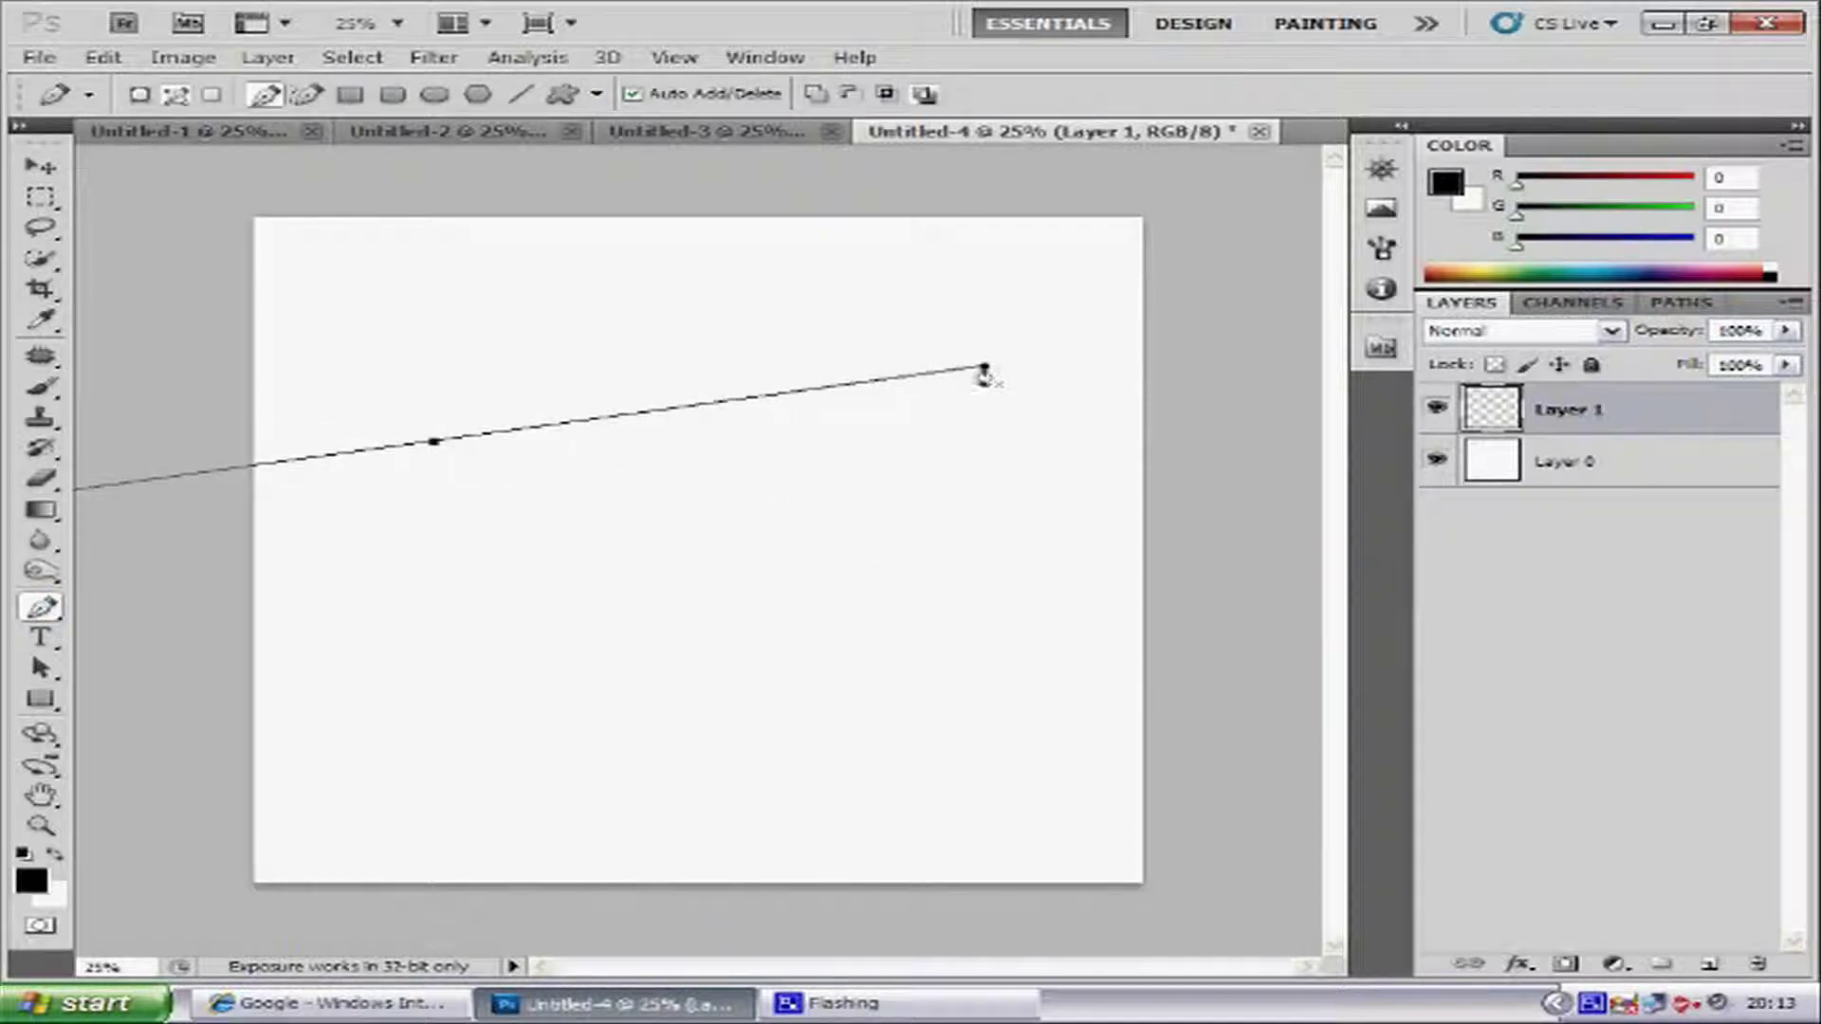
pyautogui.click(756, 403)
pyautogui.moveTo(756, 402); pyautogui.dragTo(1108, 656)
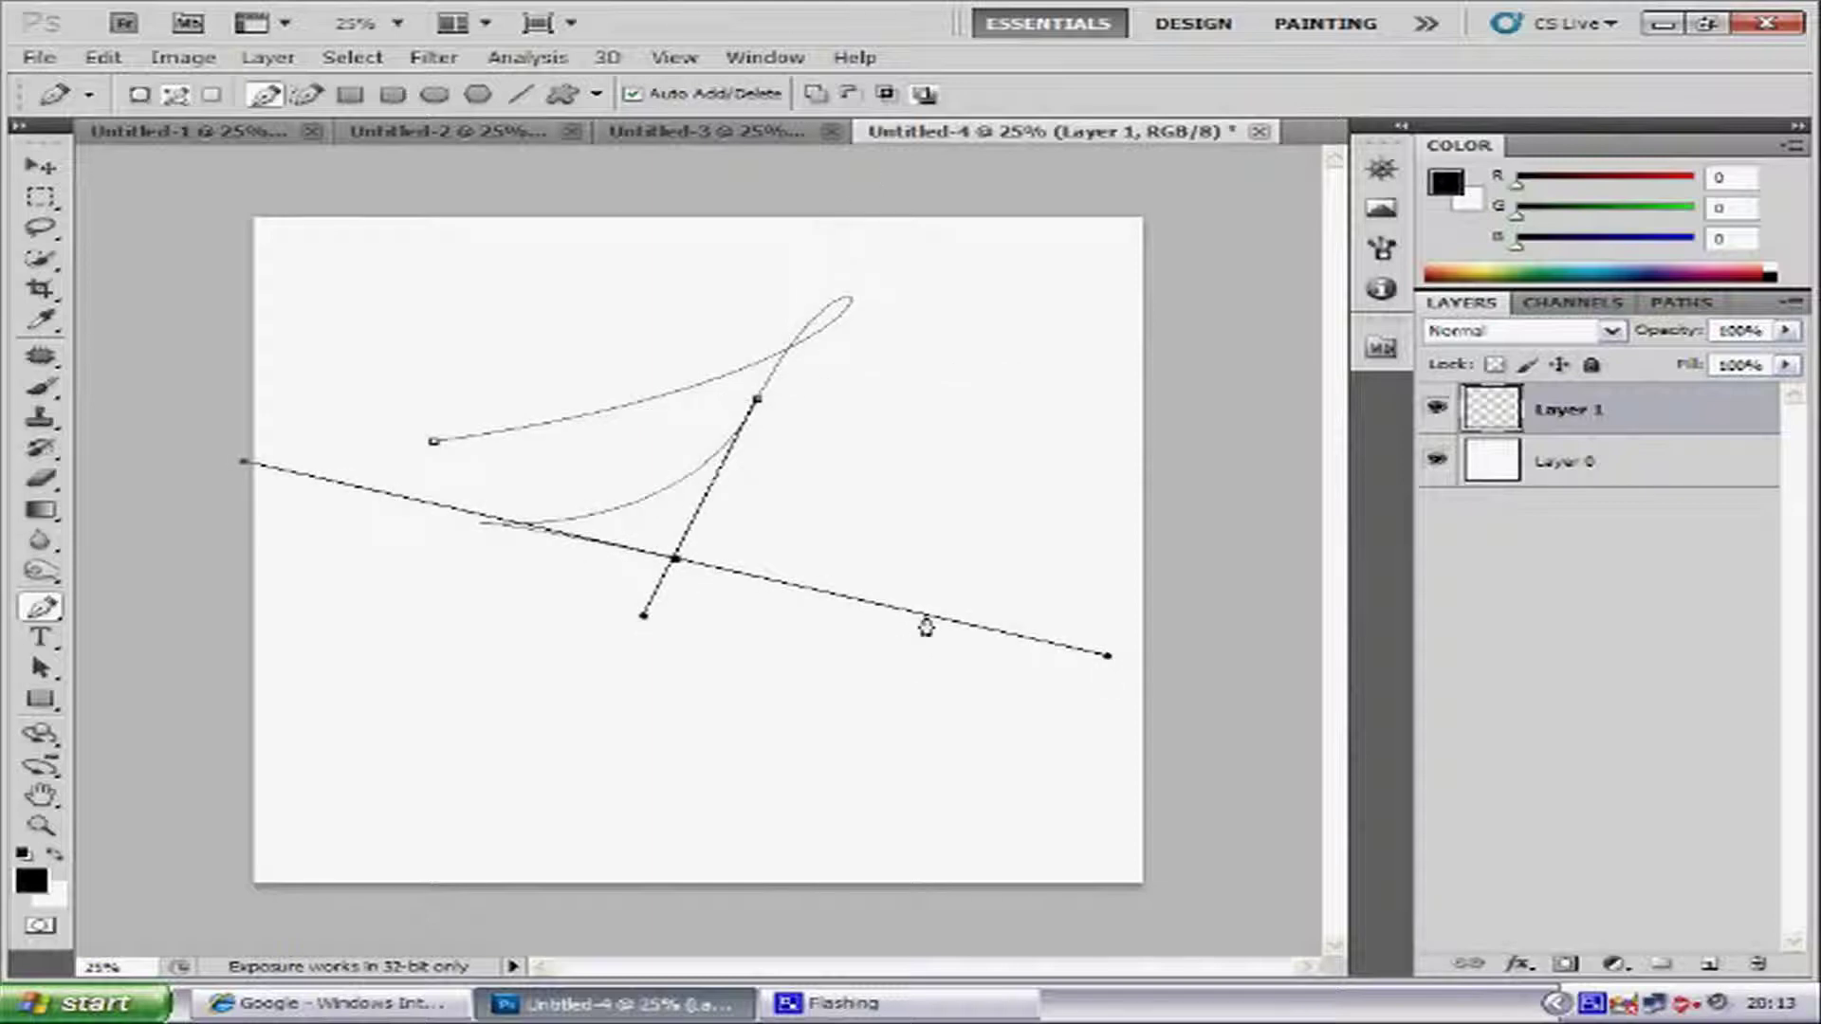
pyautogui.moveTo(926, 617); pyautogui.dragTo(671, 825)
pyautogui.moveTo(737, 764); pyautogui.dragTo(1163, 818)
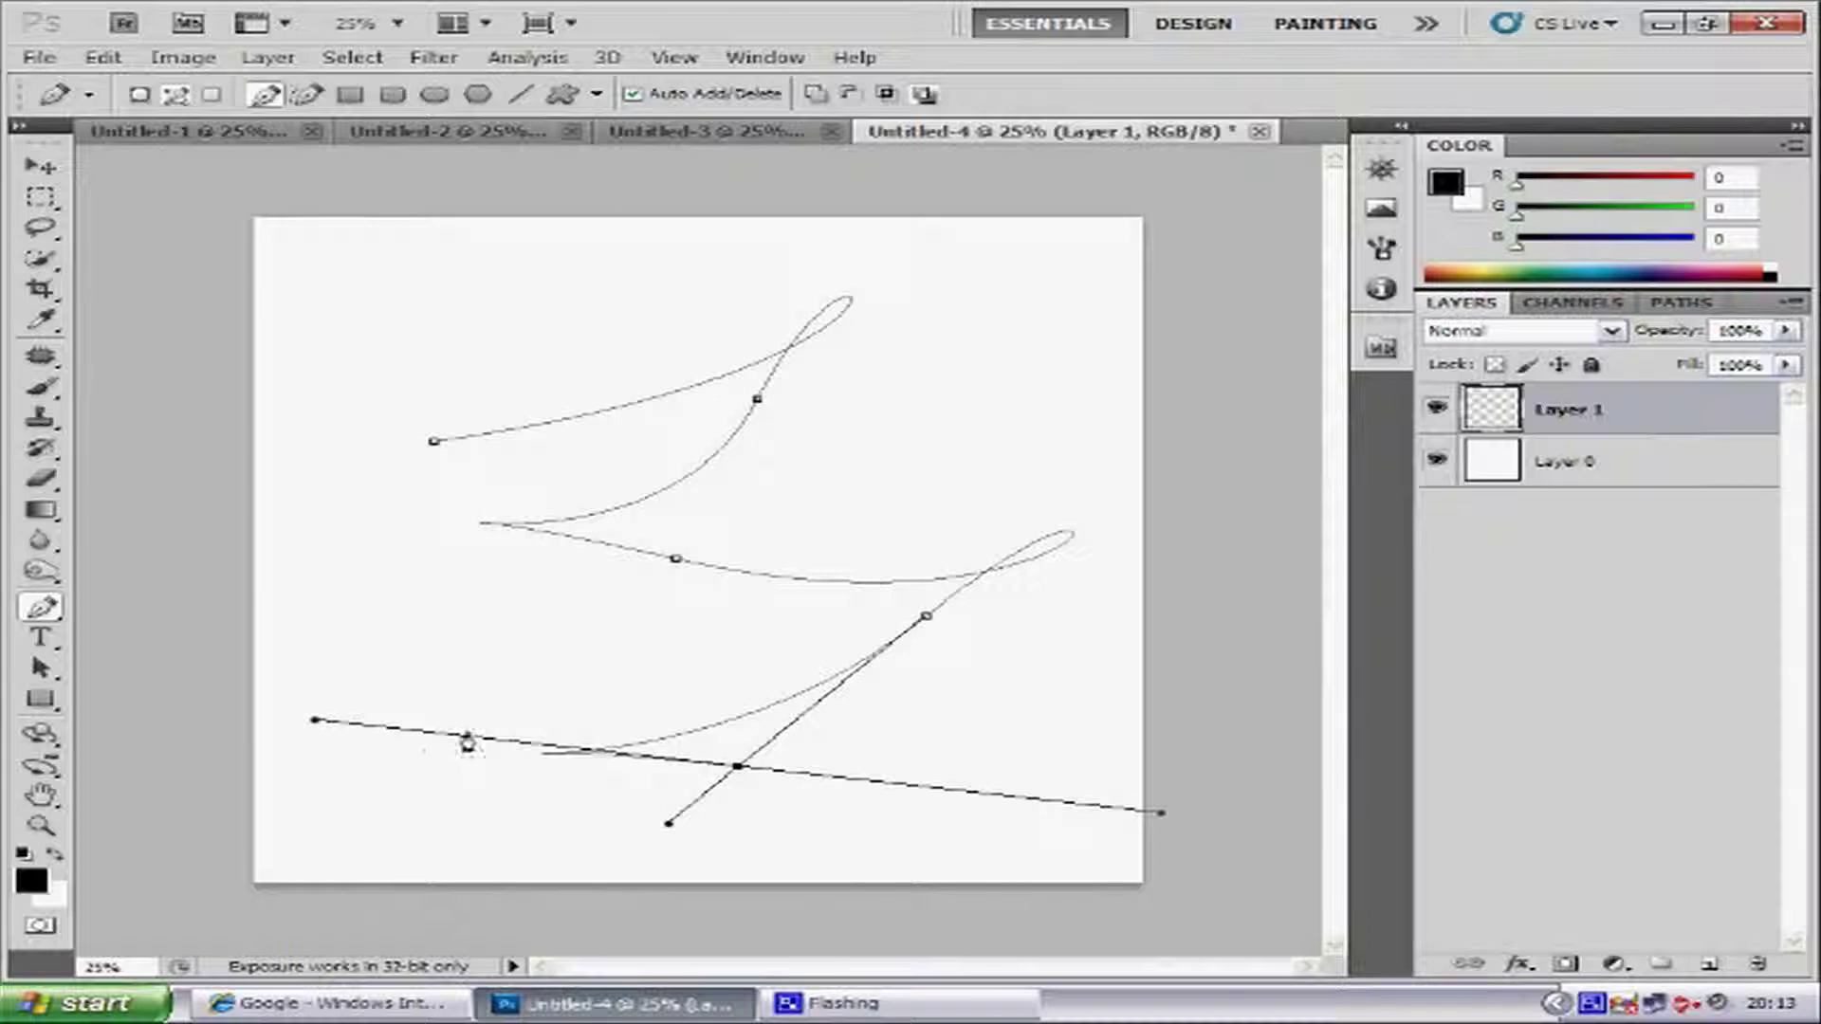
pyautogui.moveTo(428, 736); pyautogui.dragTo(407, 889)
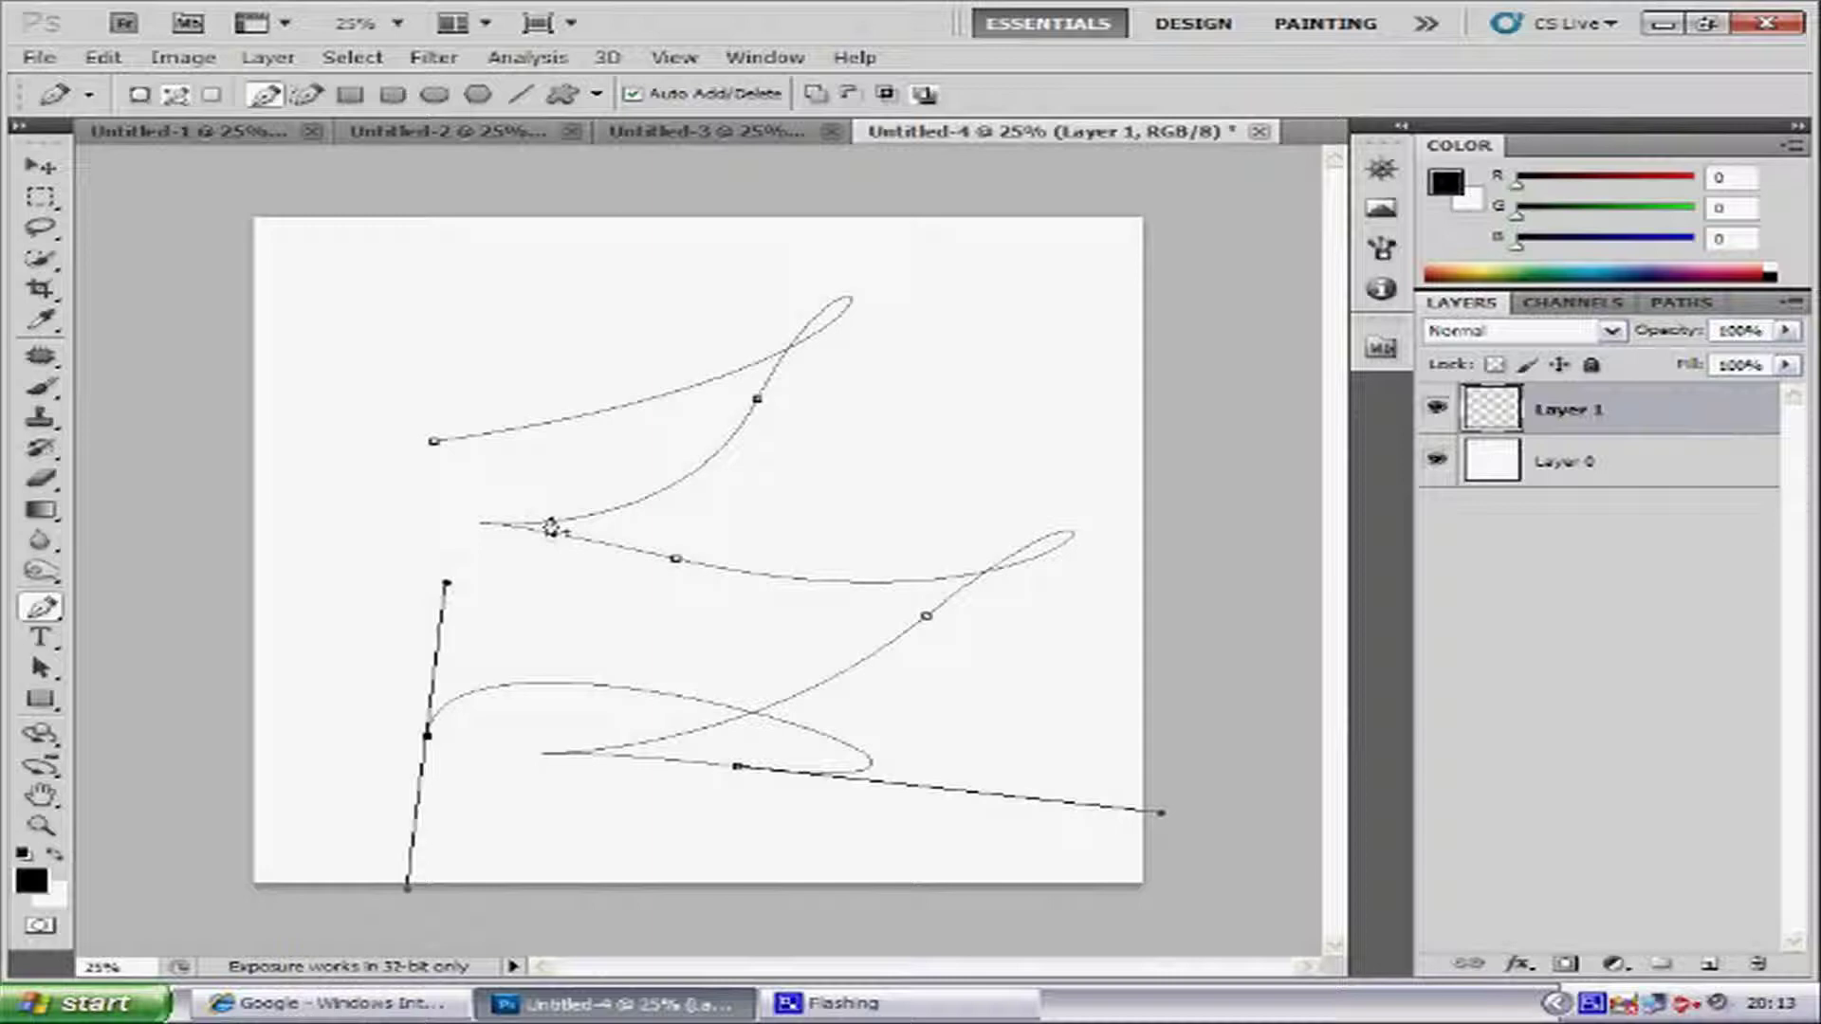
# - Stroke the path with the Brush using Simulate Pressure, giving a tapered black line on Layer 1
pyautogui.rightClick(557, 549)
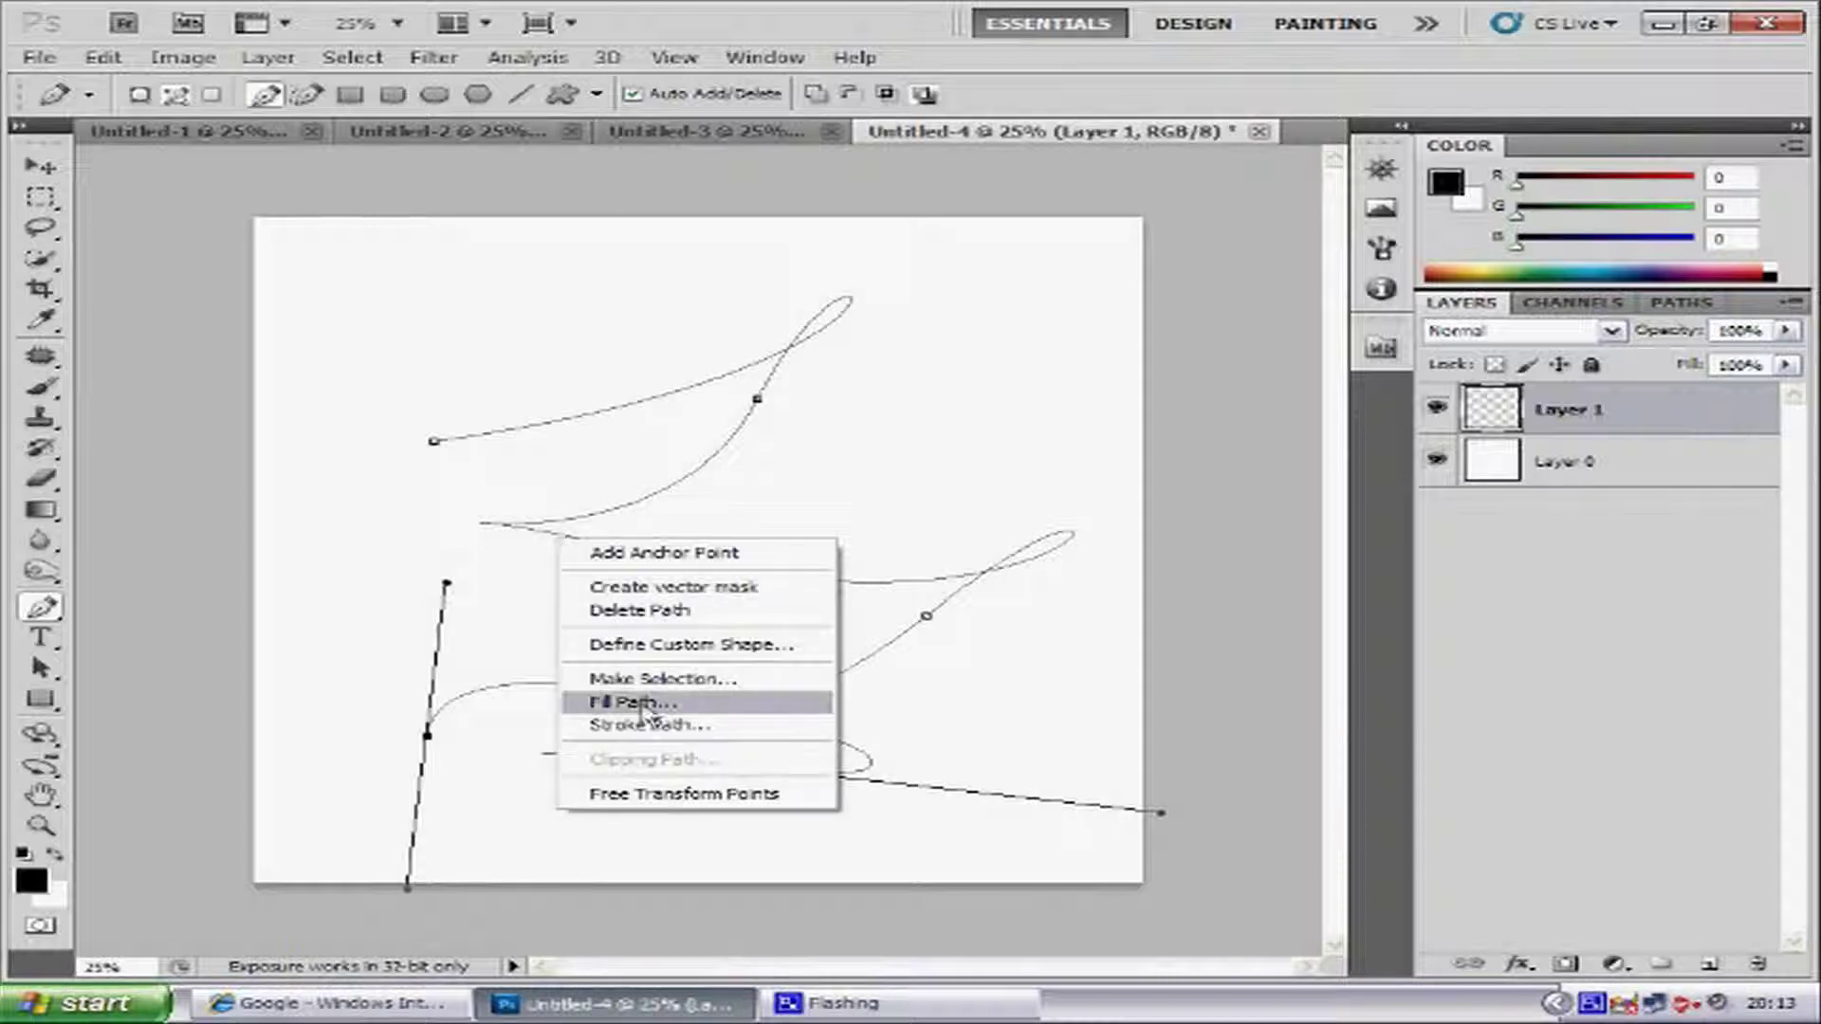
pyautogui.click(649, 726)
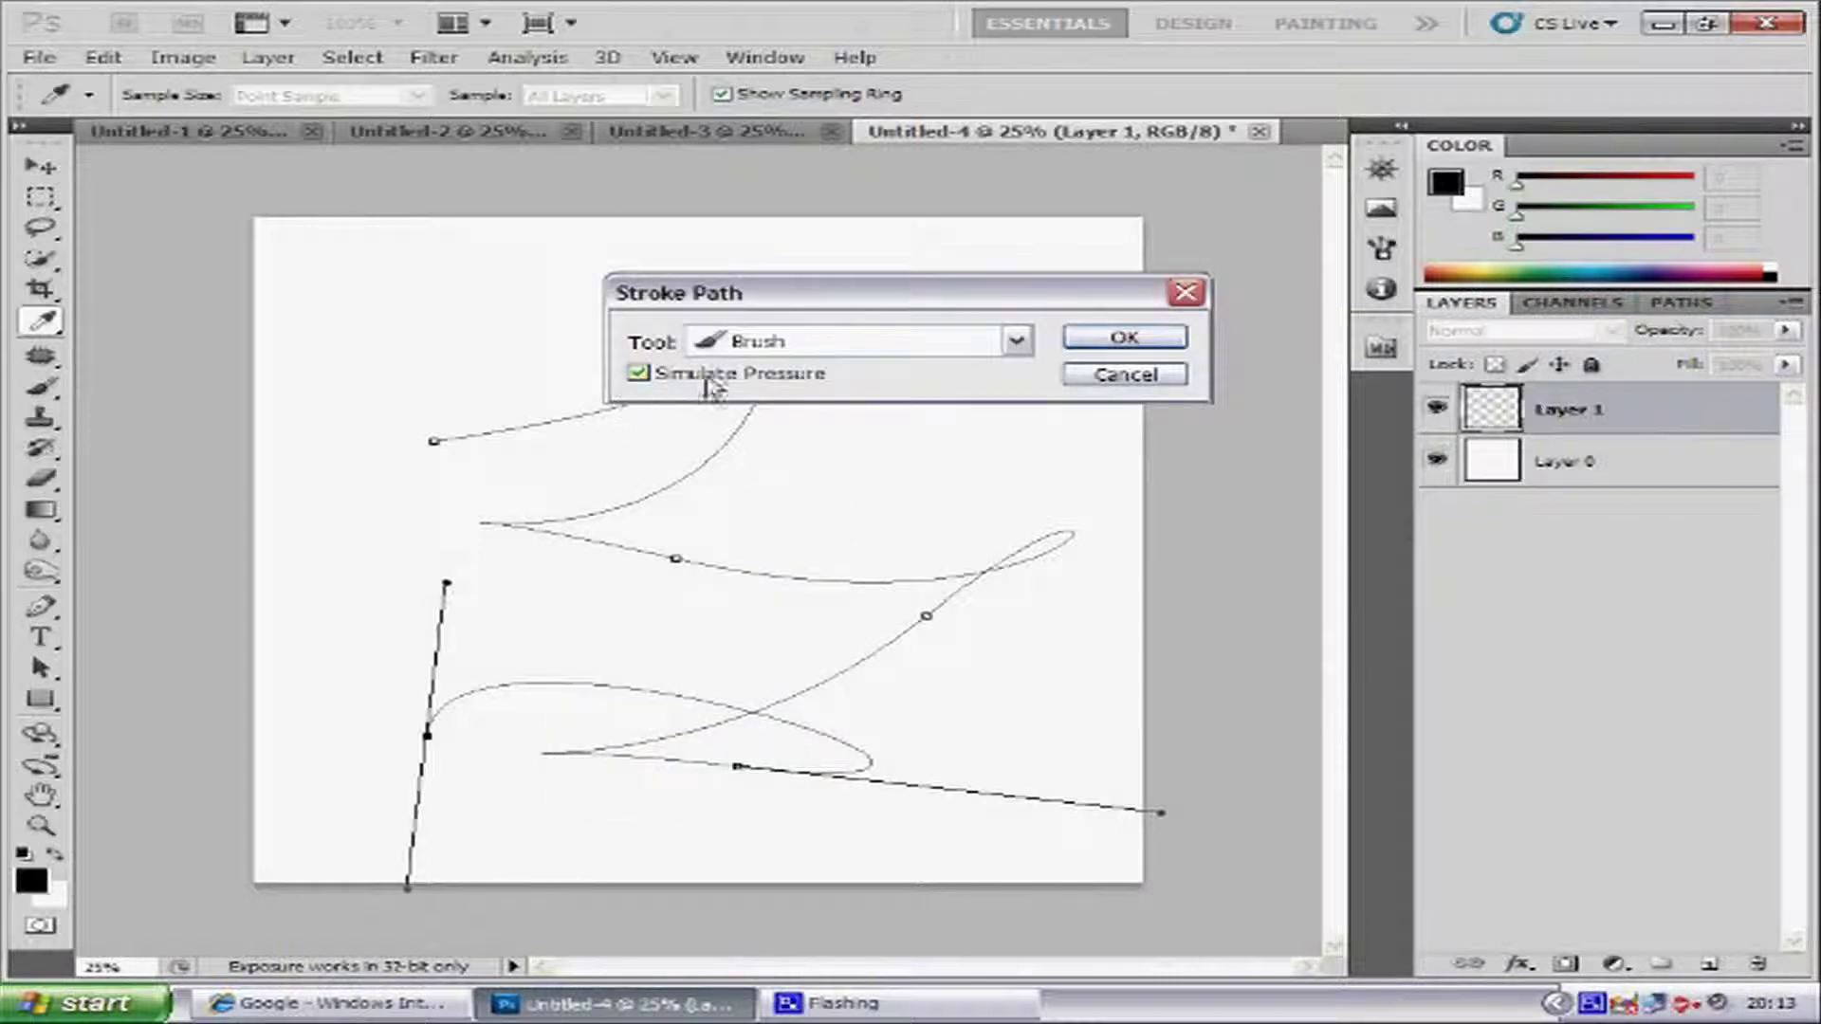
pyautogui.click(1125, 341)
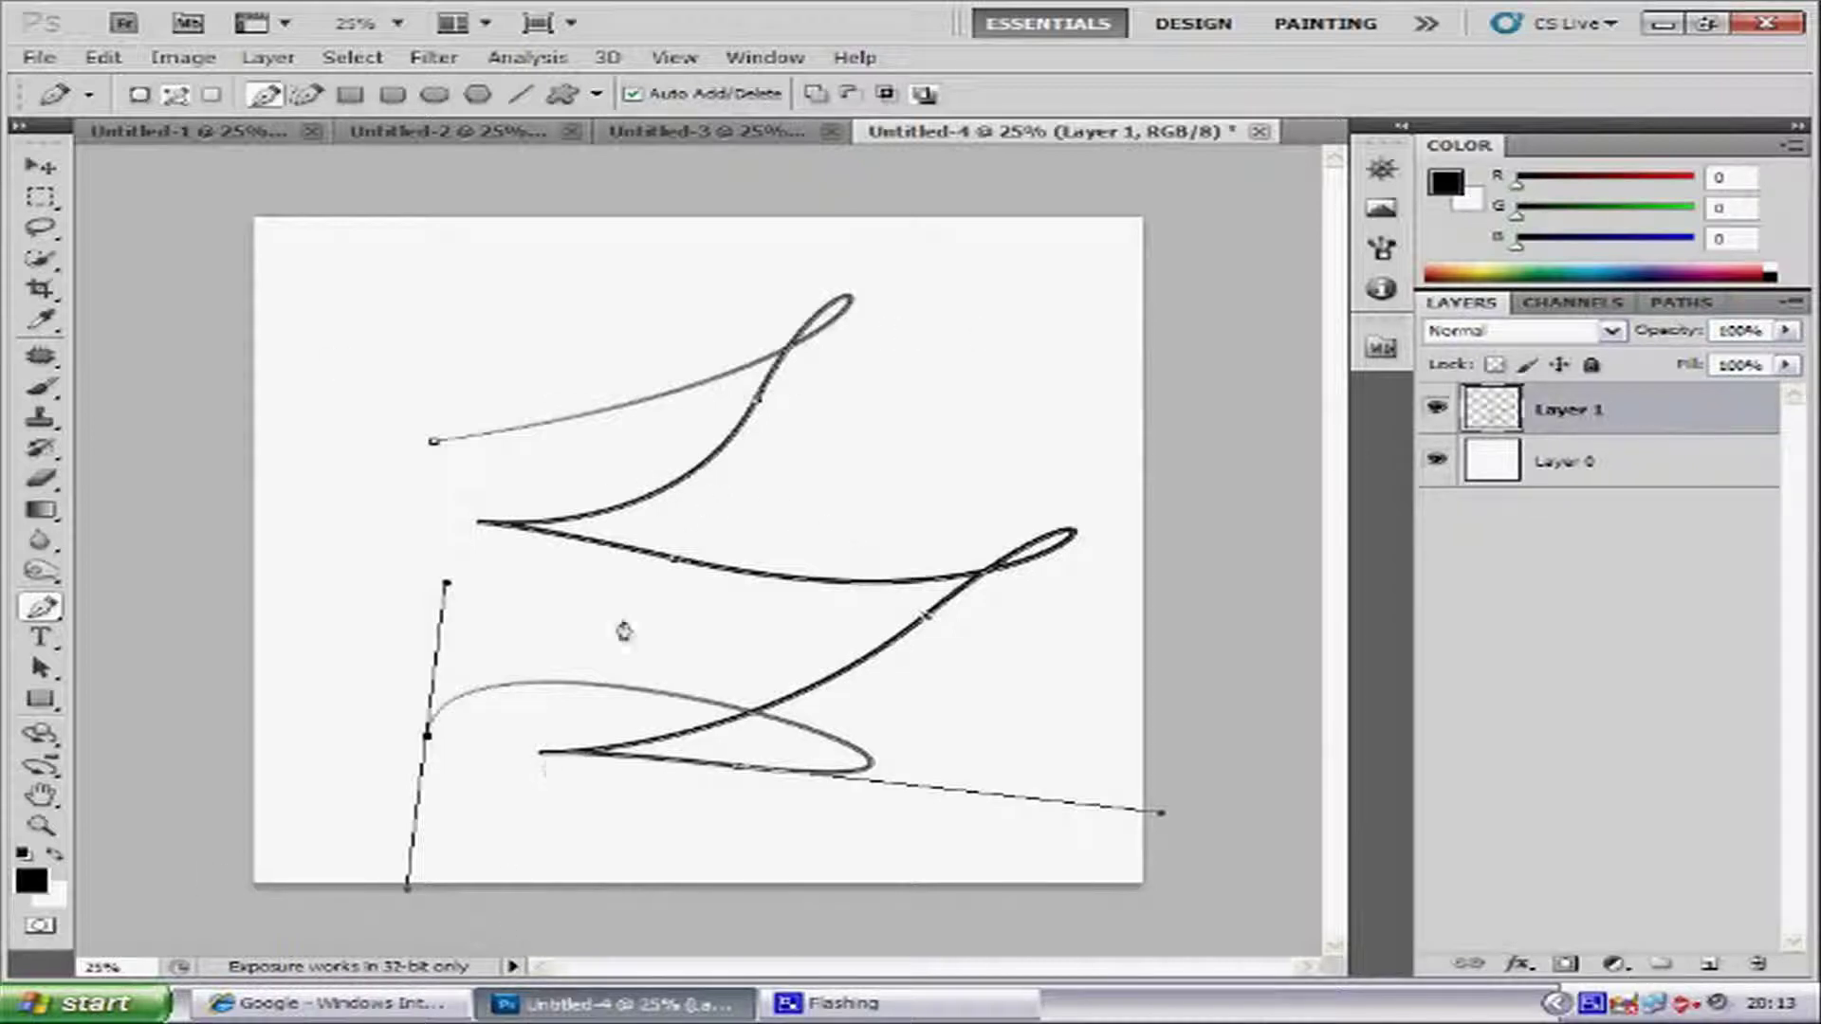
# - Create a new action named 'turn' in the Actions panel and start recording it
pyautogui.click(764, 59)
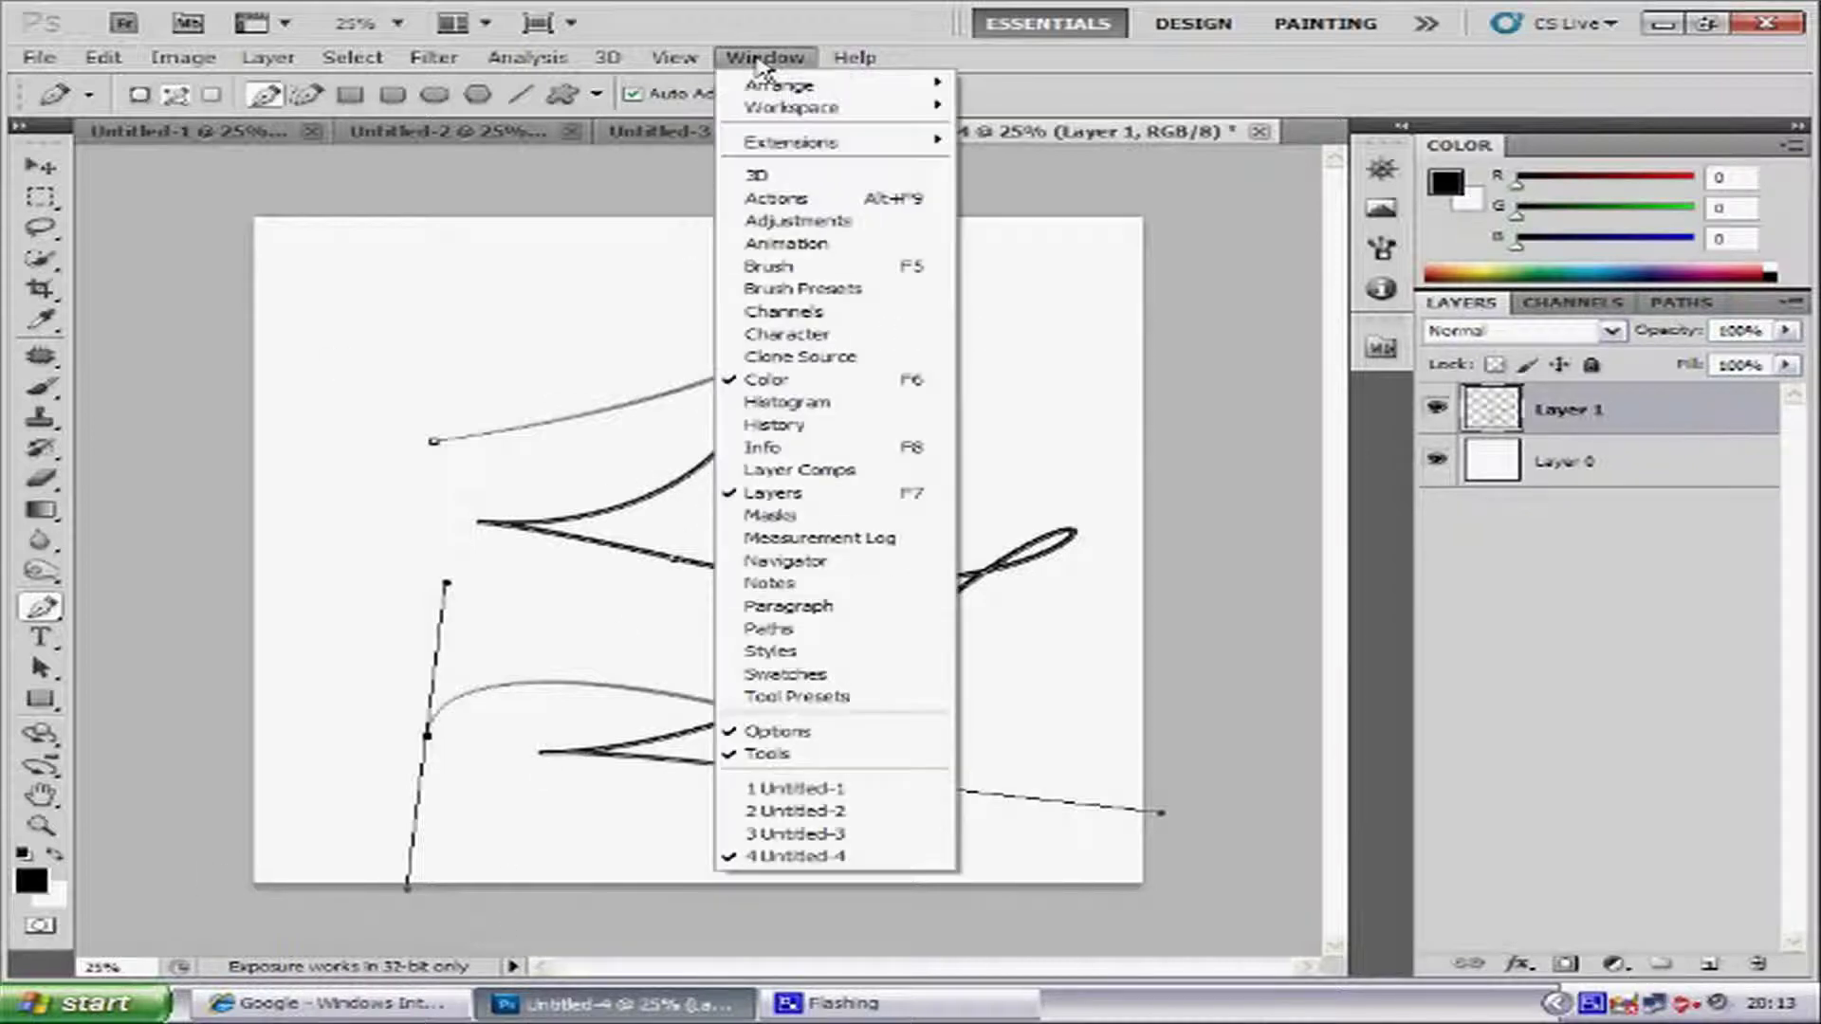
pyautogui.click(802, 201)
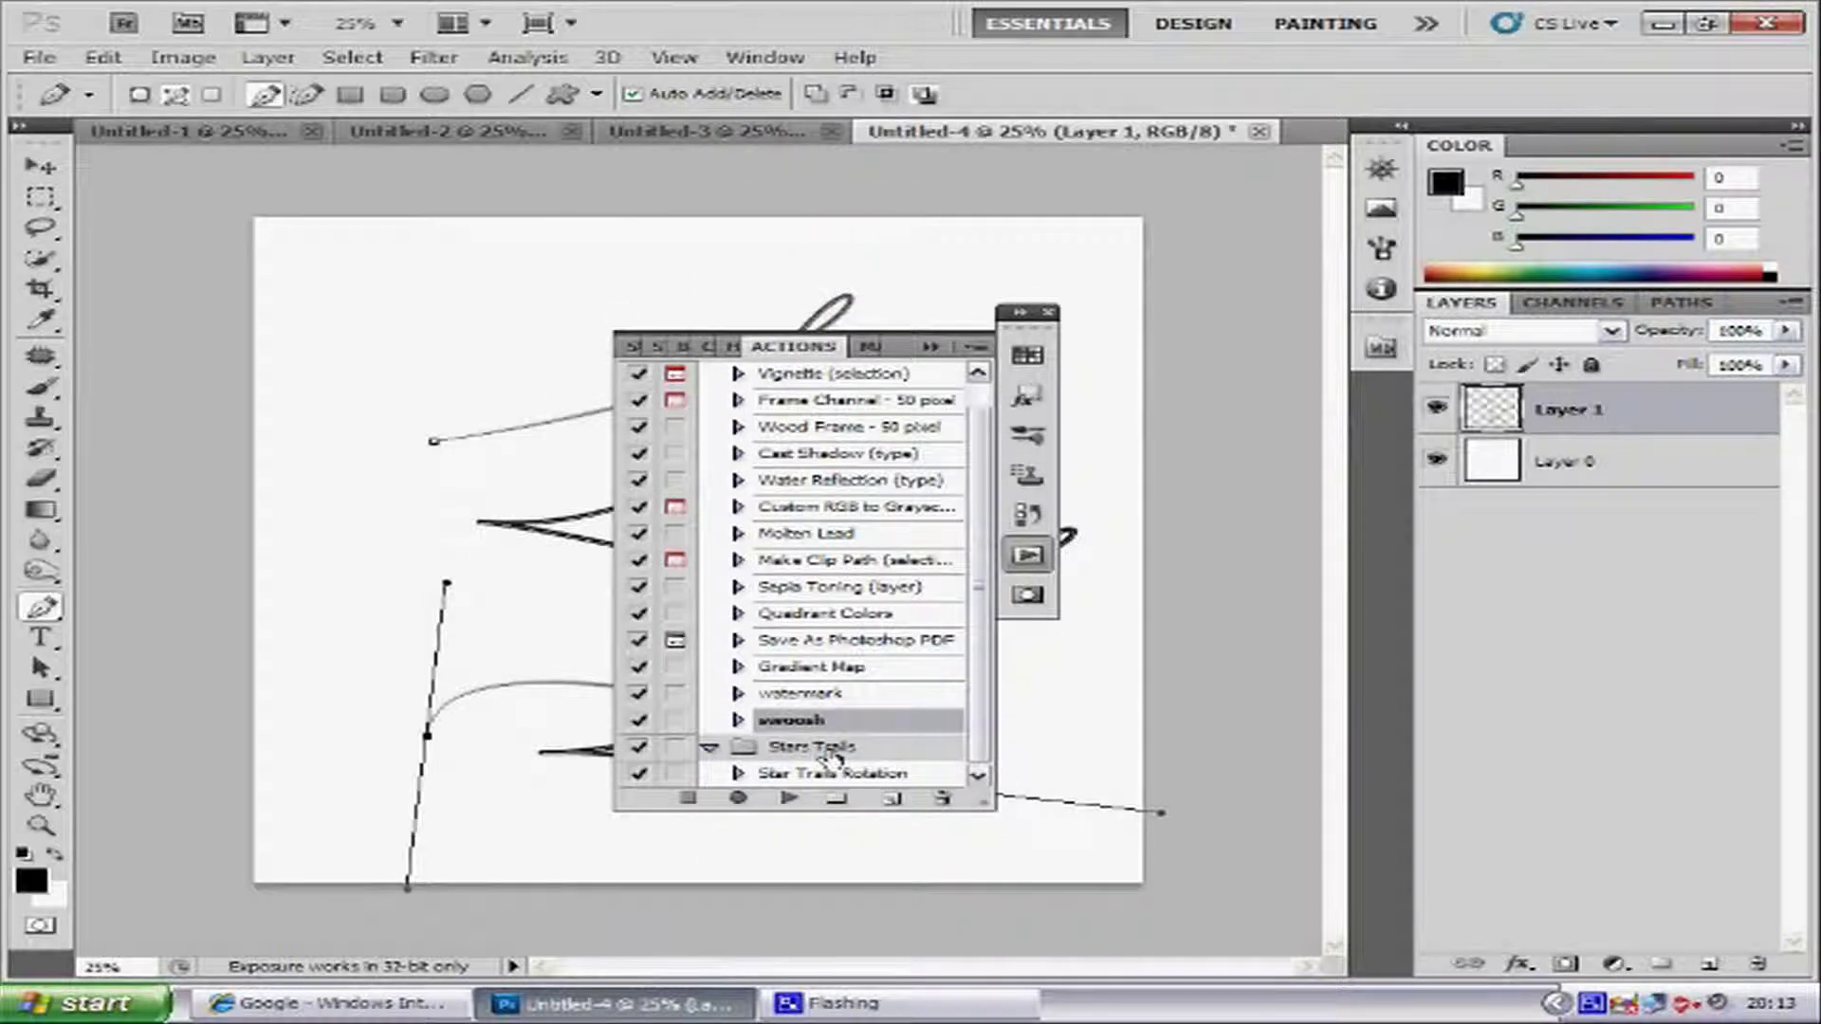
pyautogui.click(895, 805)
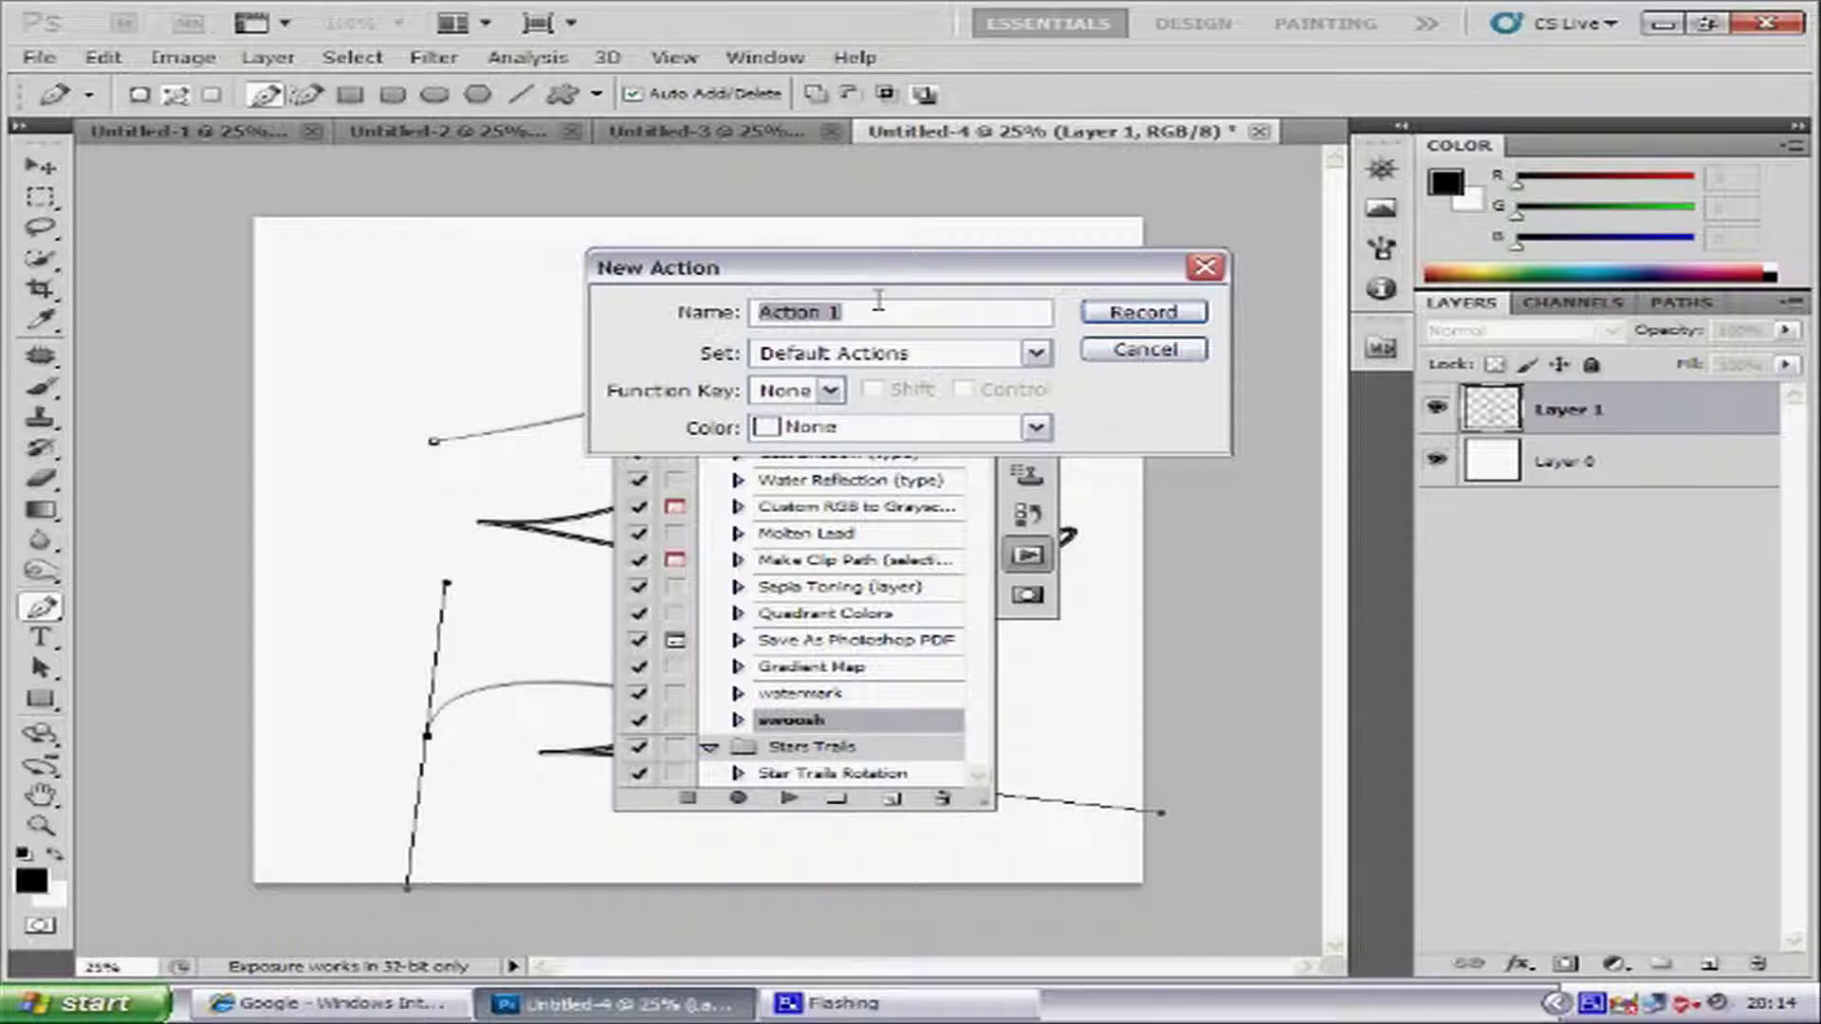
pyautogui.write('turn')
pyautogui.click(1142, 317)
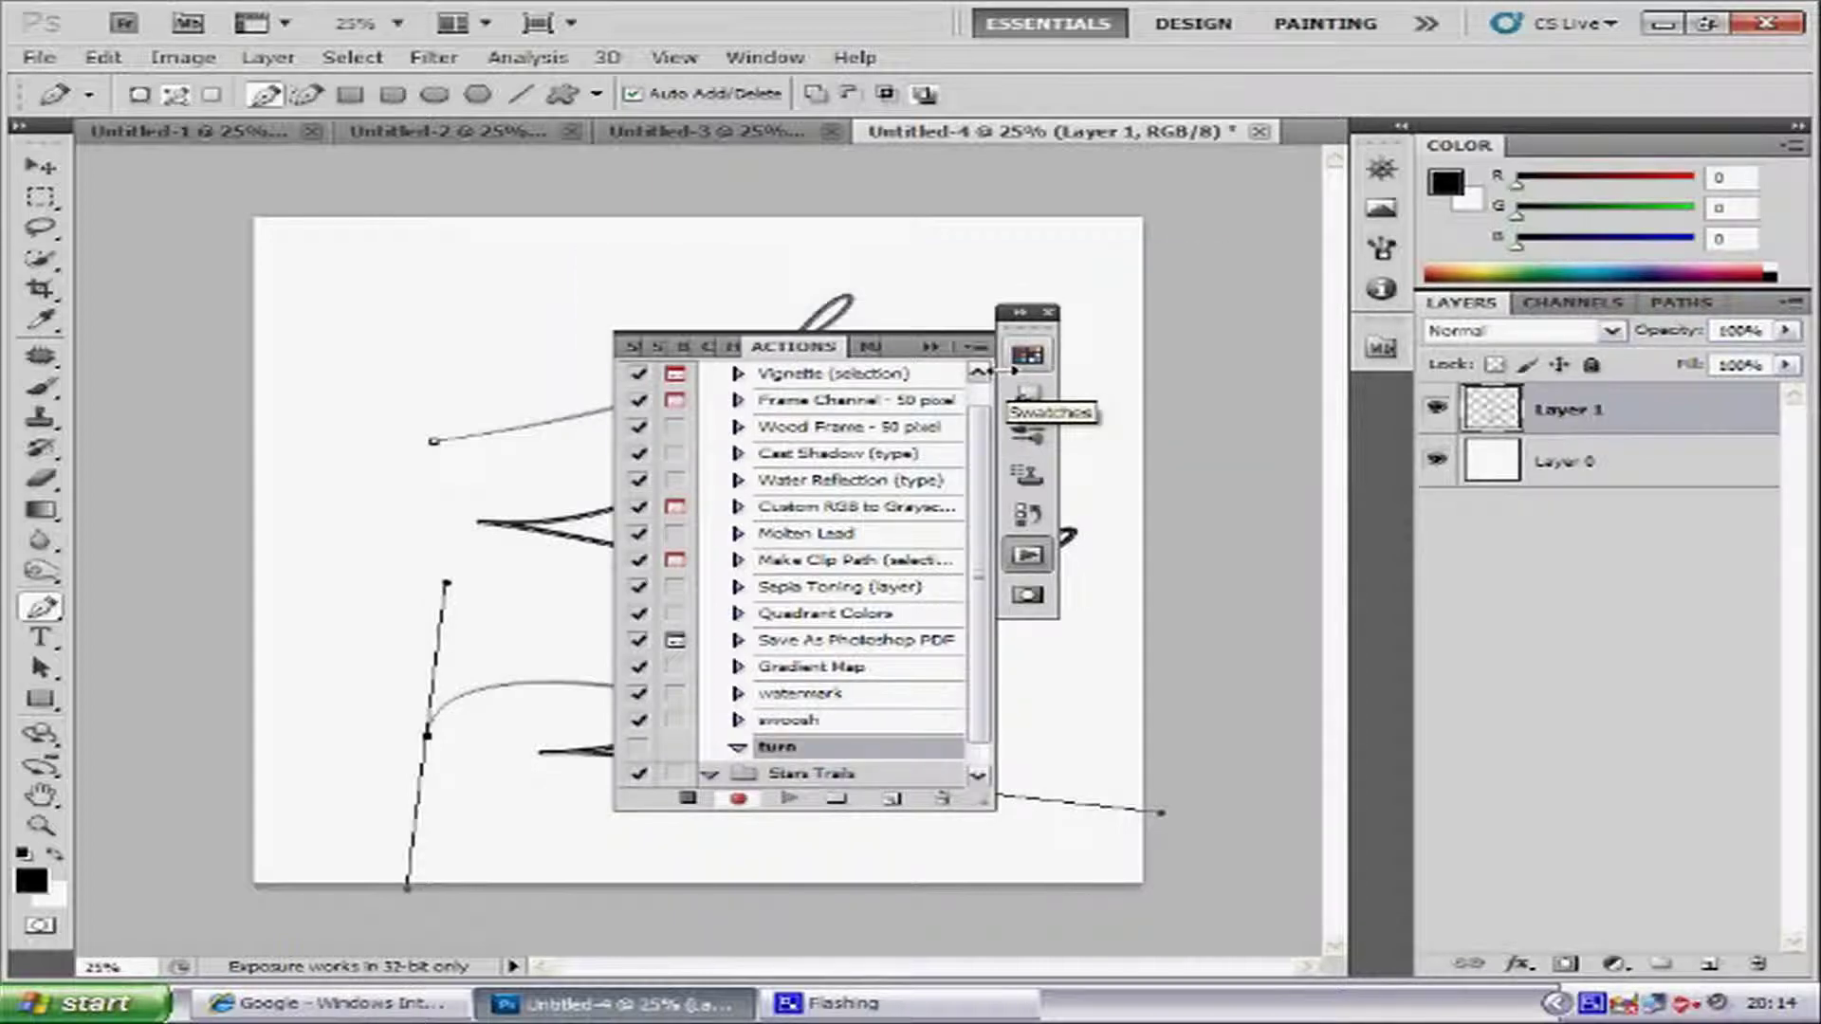
pyautogui.click(1050, 313)
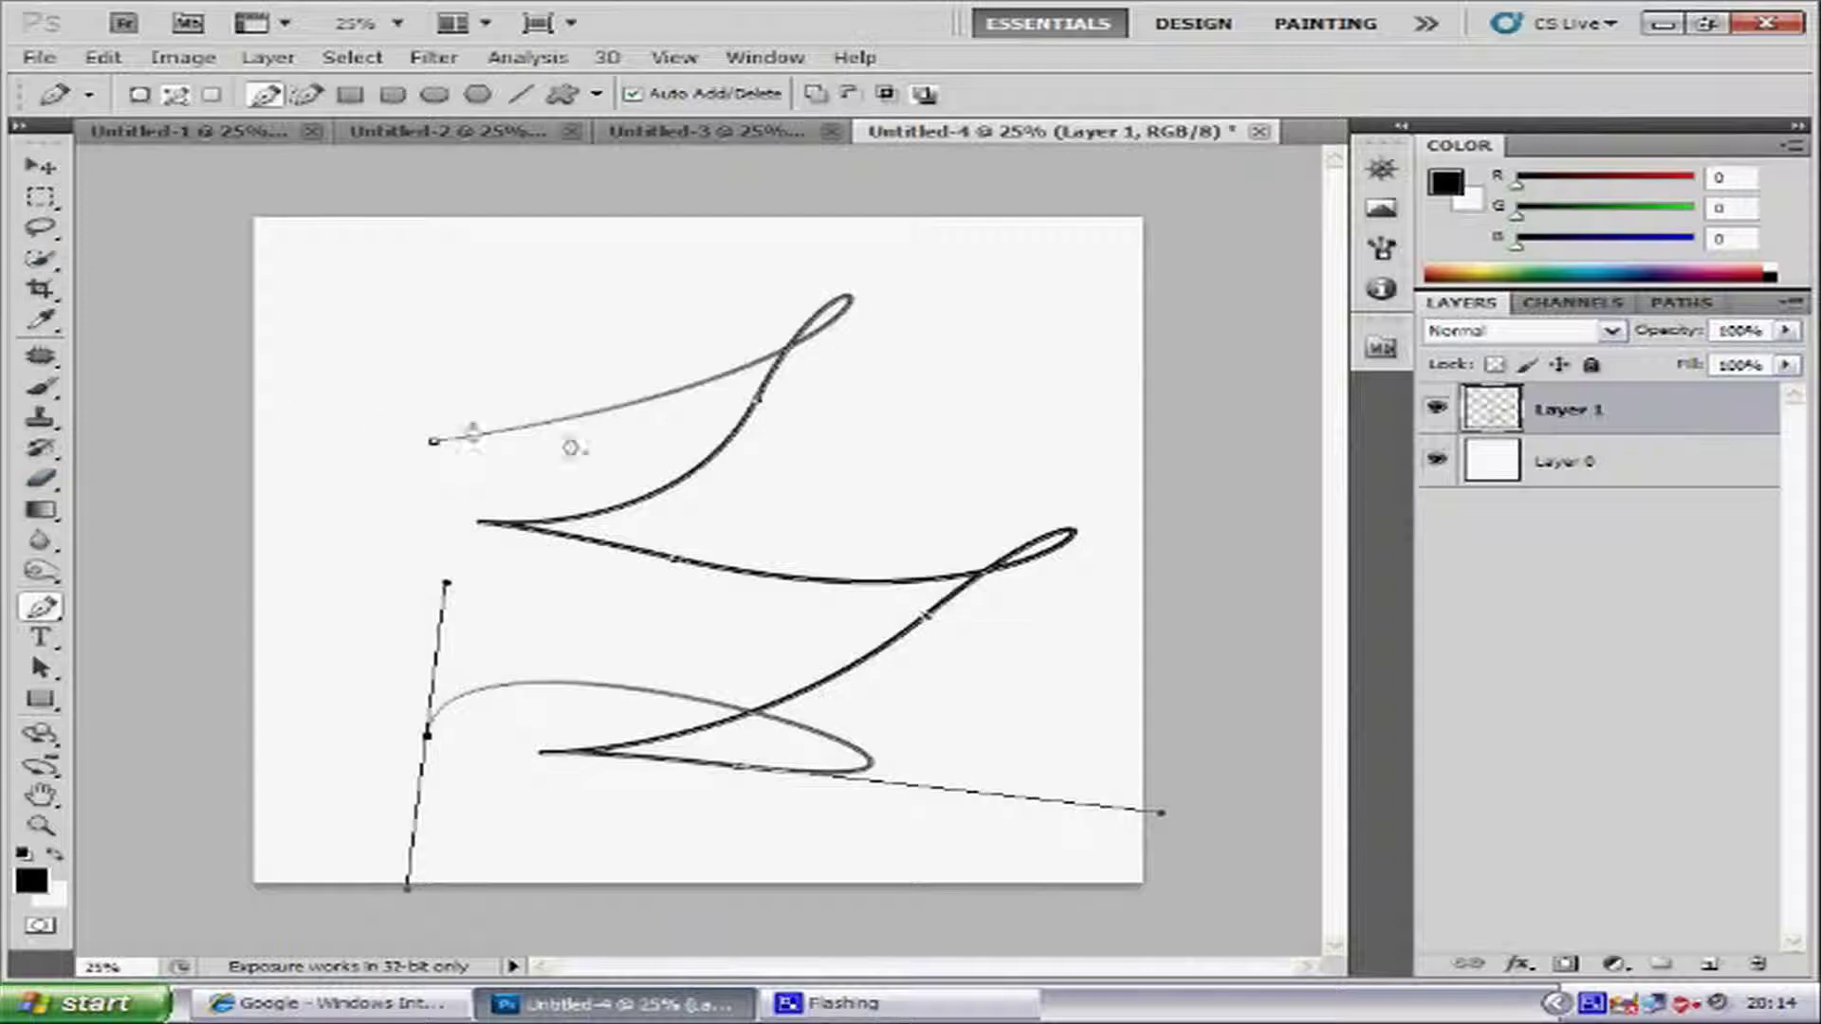
# - Free-transform the pen path and rotate it by 2°
pyautogui.click(41, 197)
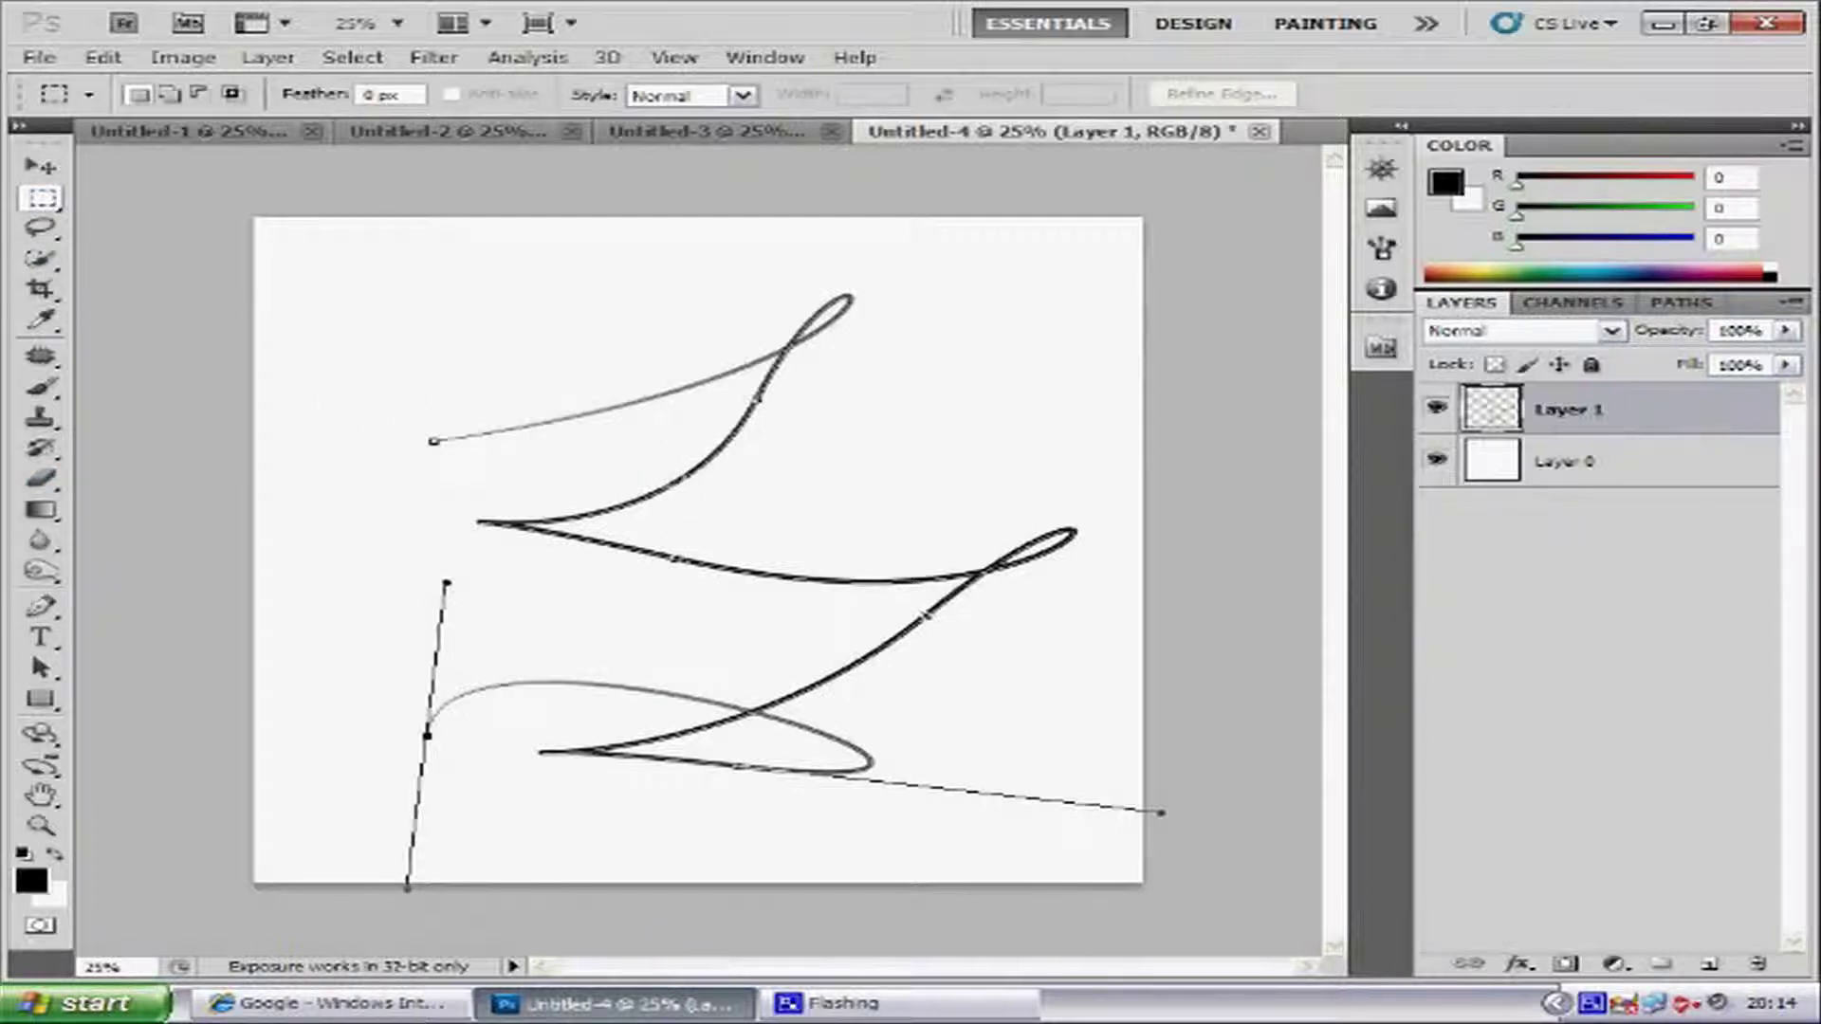
pyautogui.rightClick(675, 484)
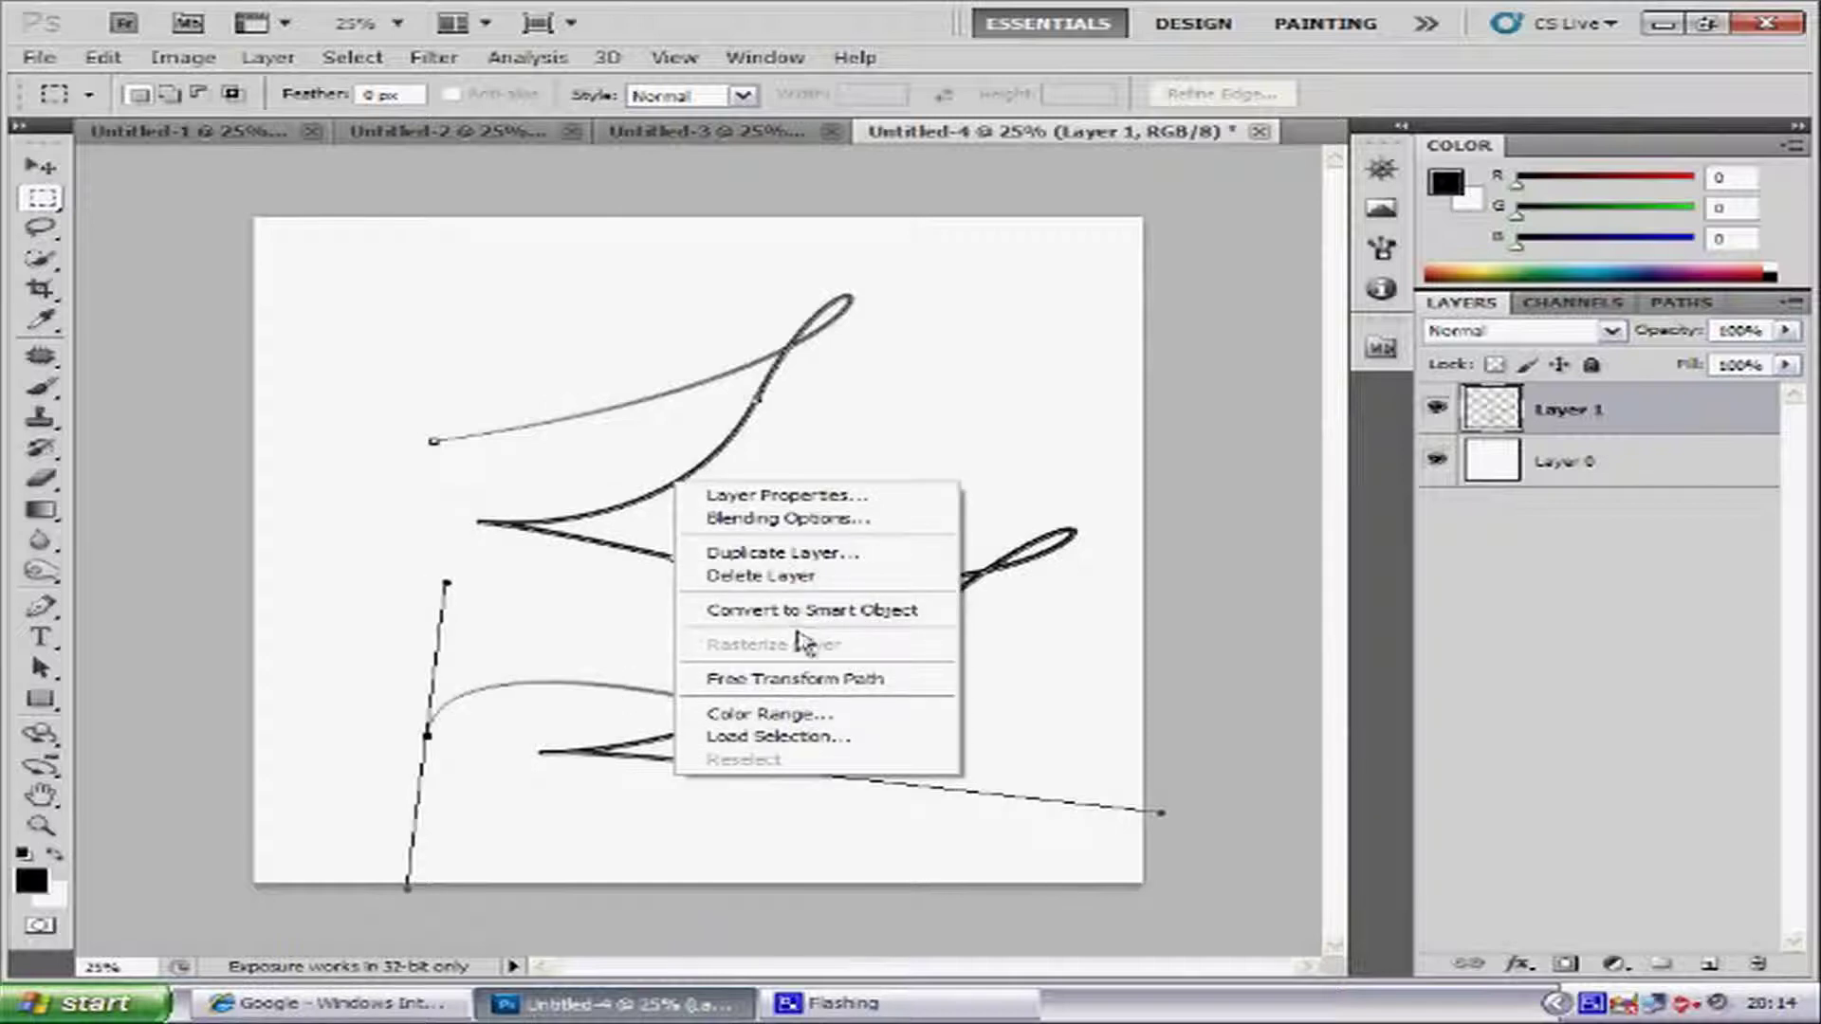
pyautogui.click(774, 679)
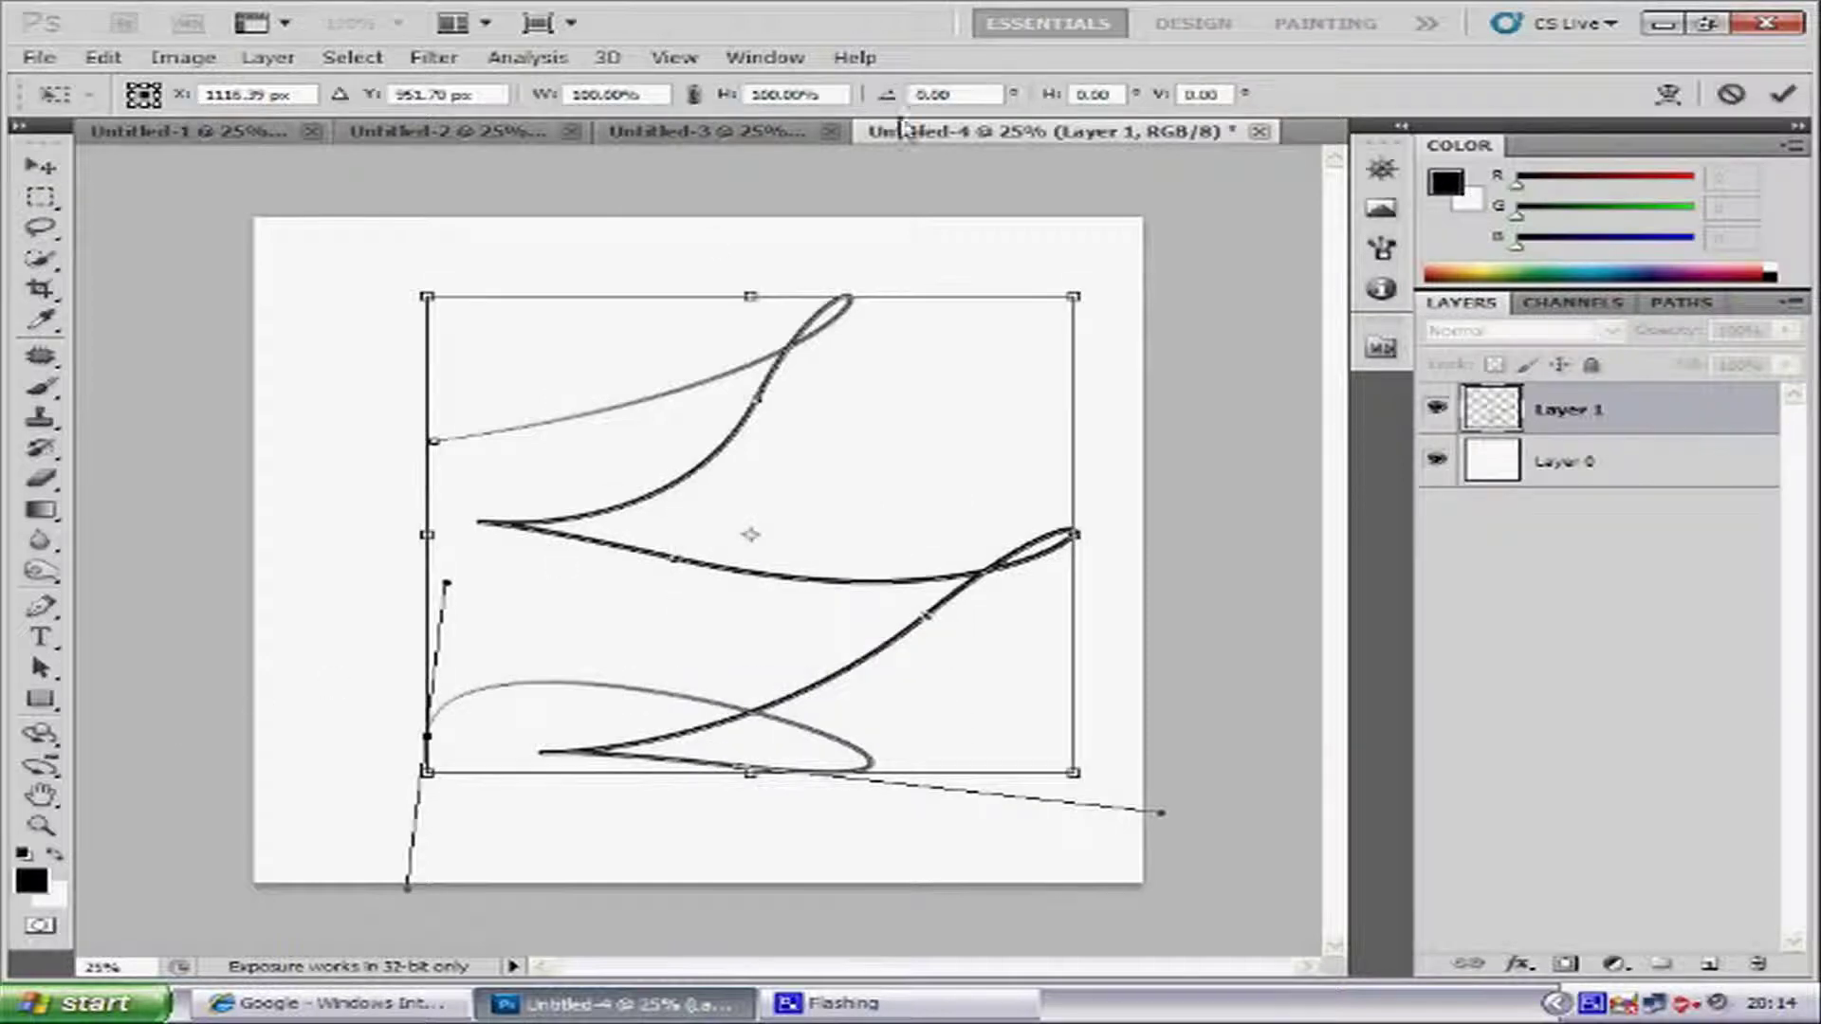
pyautogui.doubleClick(953, 94)
pyautogui.write('2')
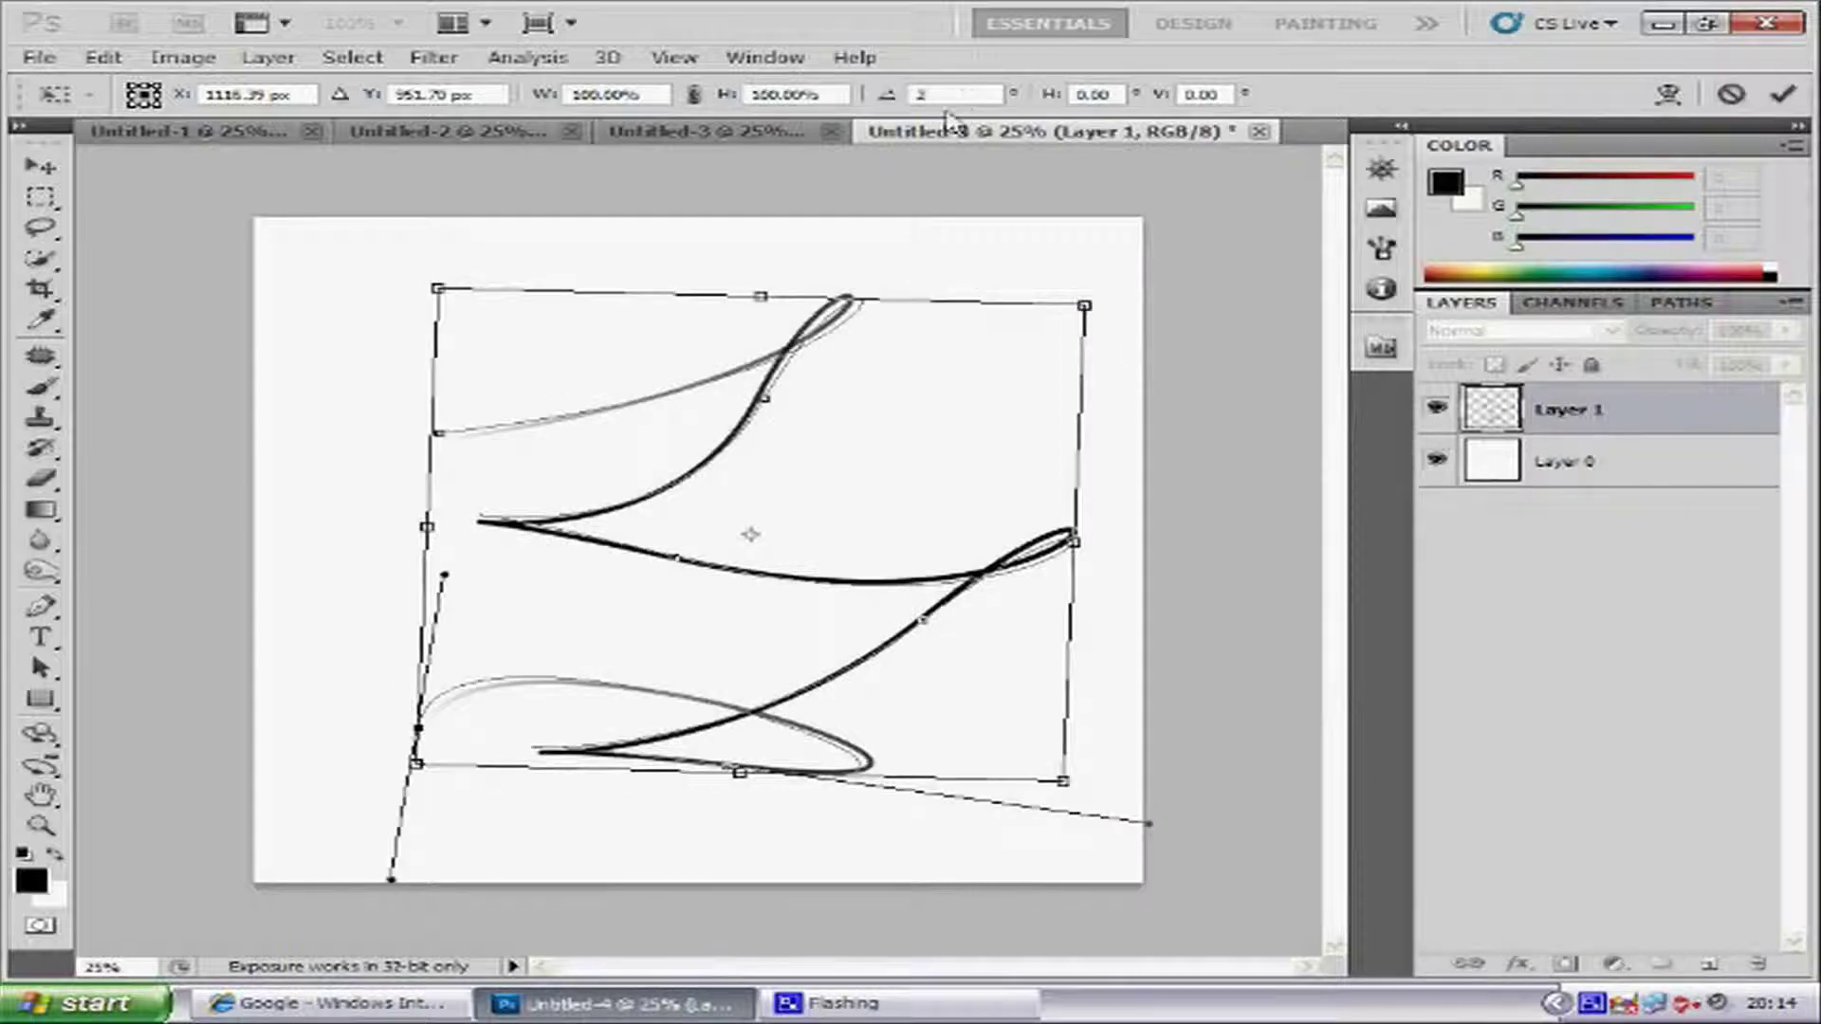
pyautogui.press('Return')
pyautogui.press('Return')
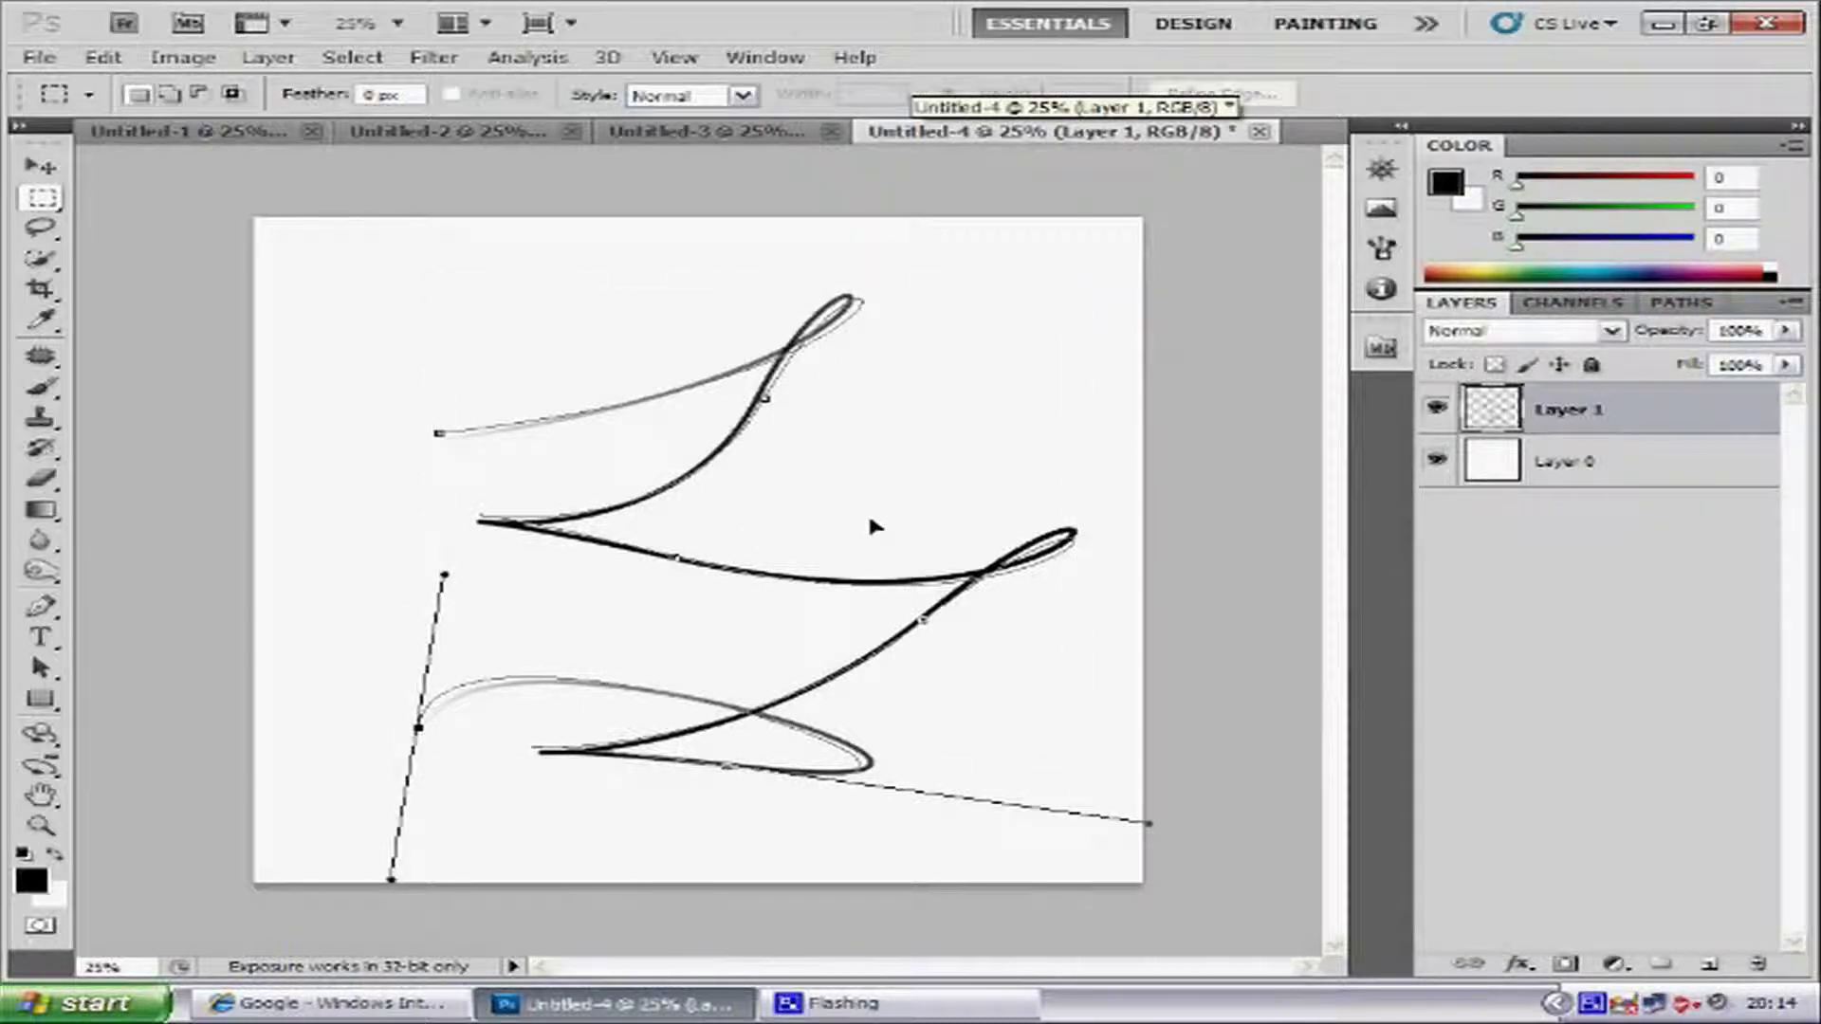
# - Stroke the rotated path again with the pressure-simulated Brush on Layer 1
pyautogui.click(47, 612)
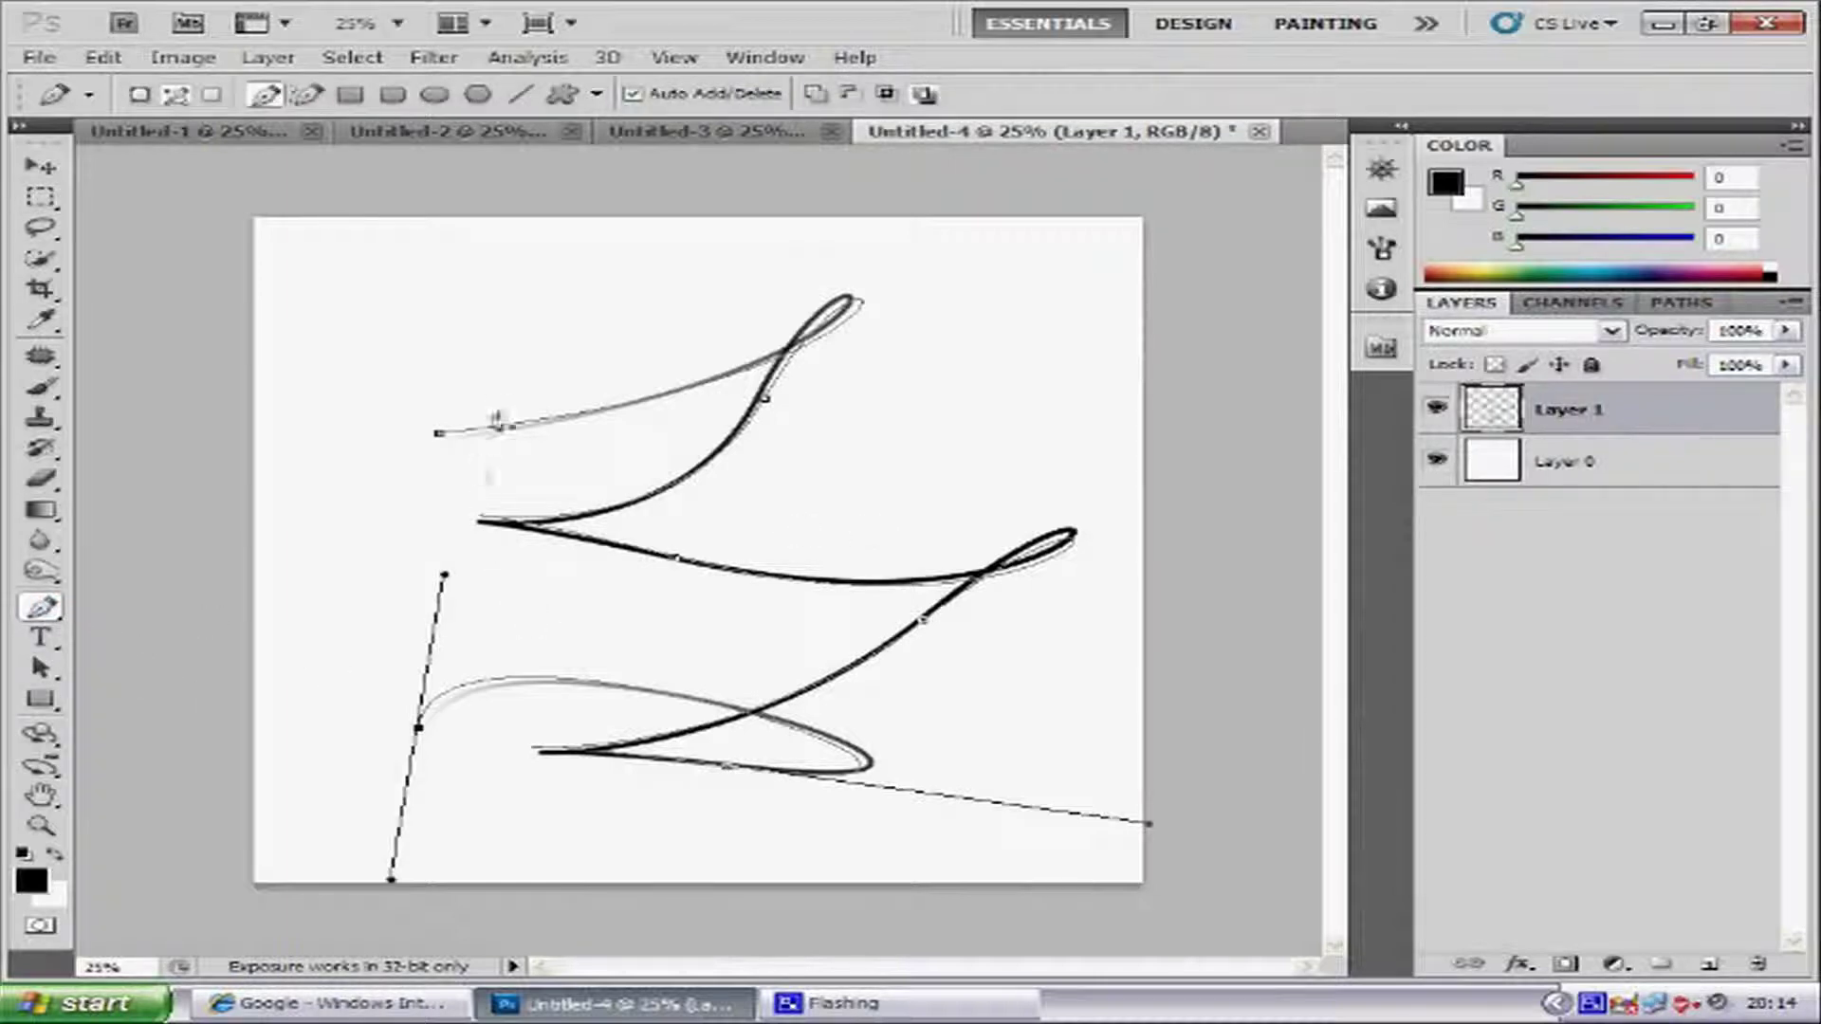
pyautogui.rightClick(519, 439)
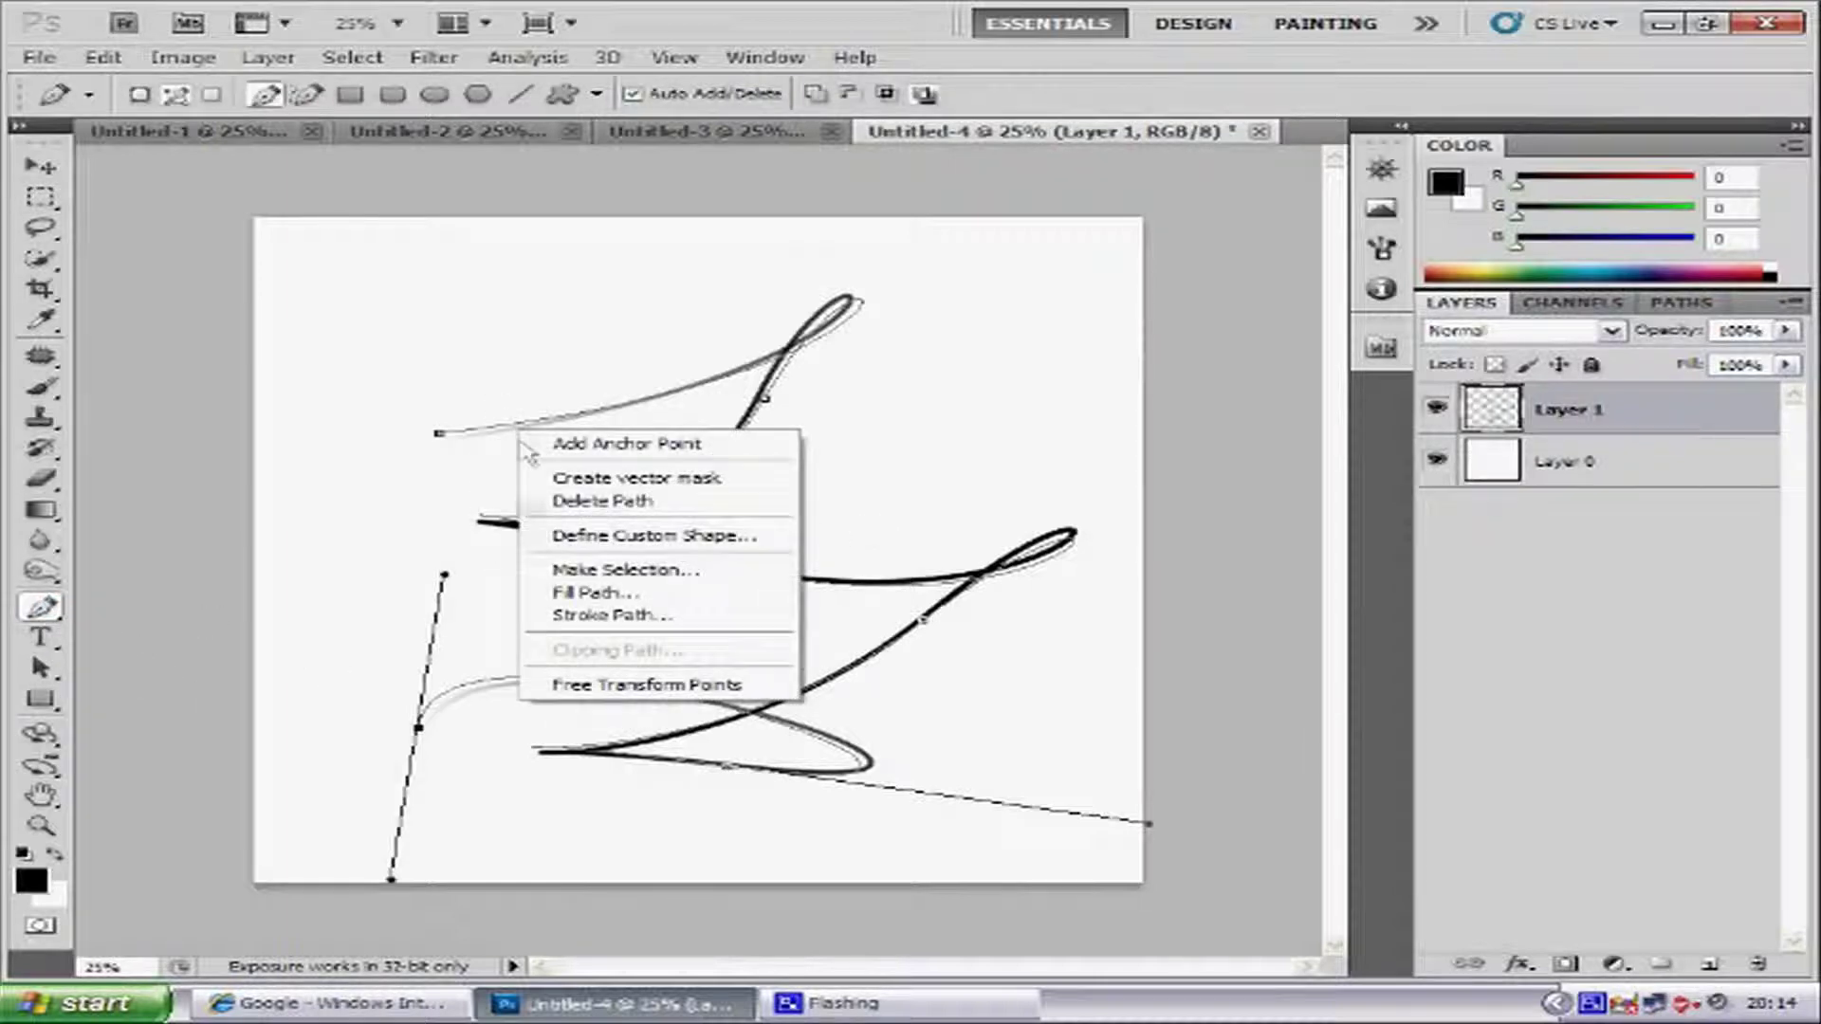
pyautogui.click(664, 618)
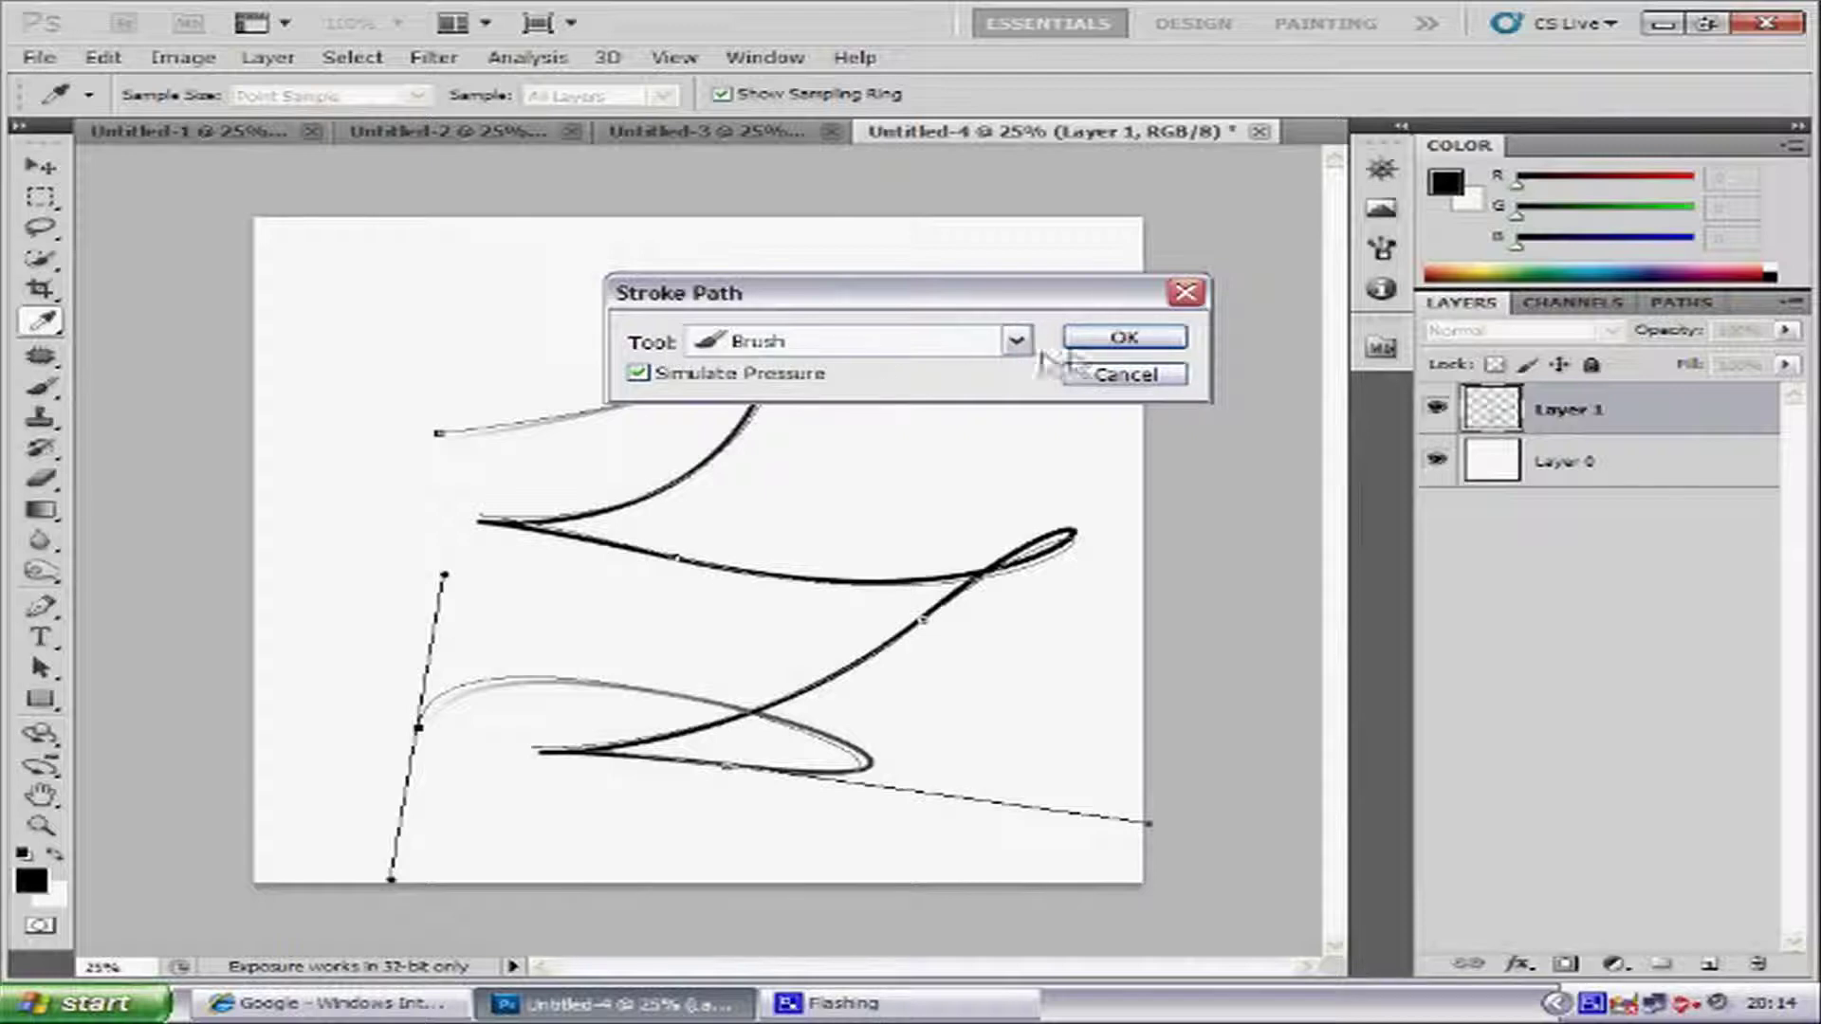
pyautogui.click(1116, 342)
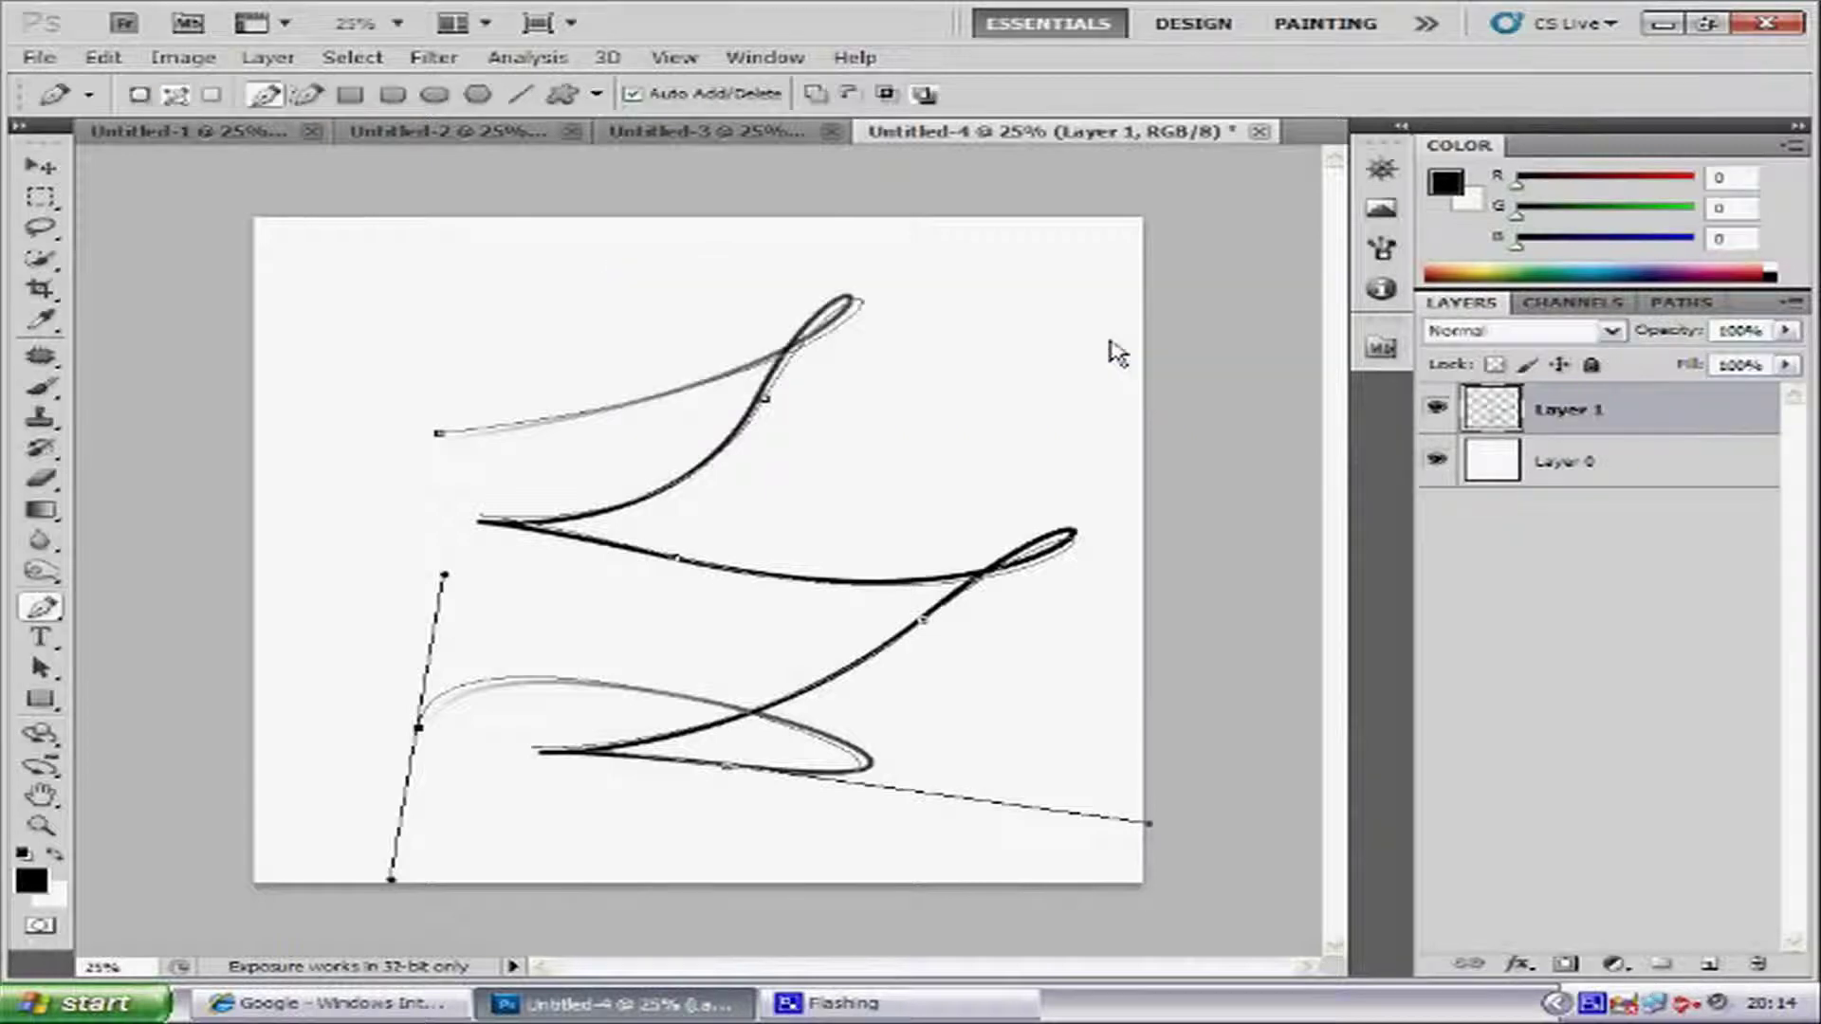
# - Stop recording the action in the Actions panel
pyautogui.click(783, 60)
pyautogui.click(797, 201)
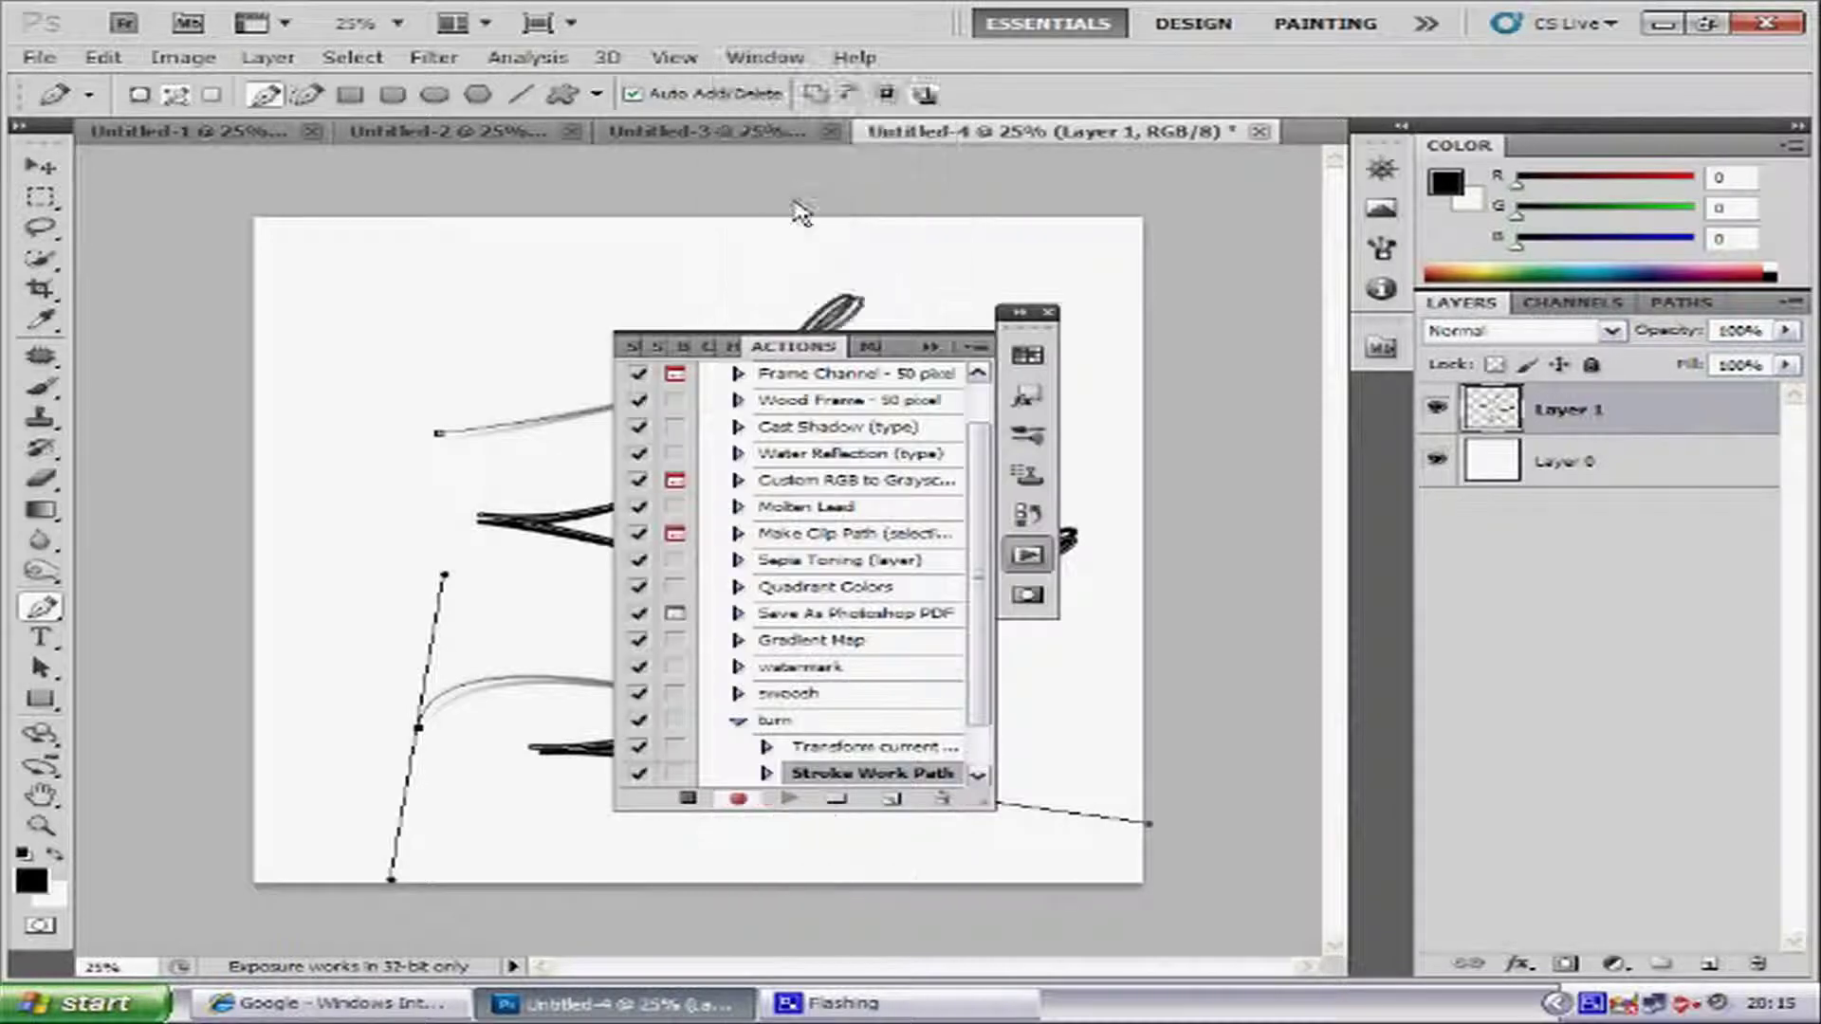
pyautogui.click(686, 800)
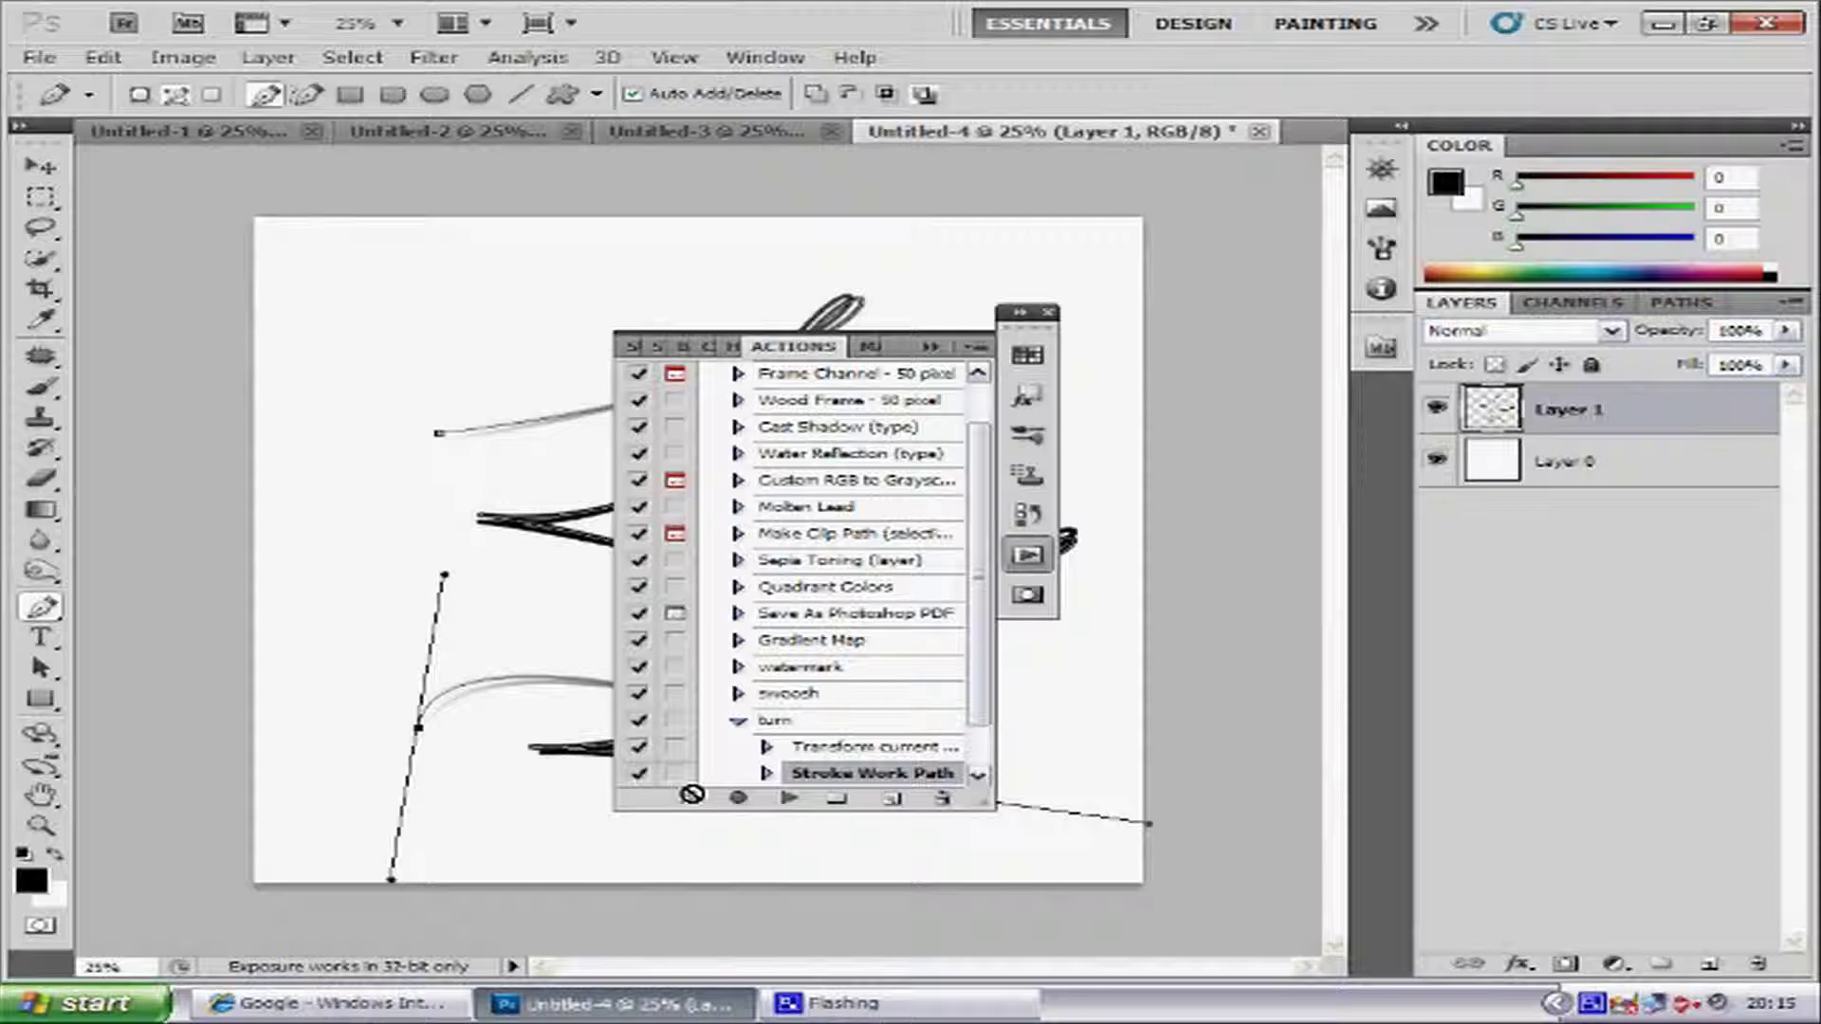
# - Play the burn action to repeat the rotated strokes into fanned black ribbons
pyautogui.click(738, 726)
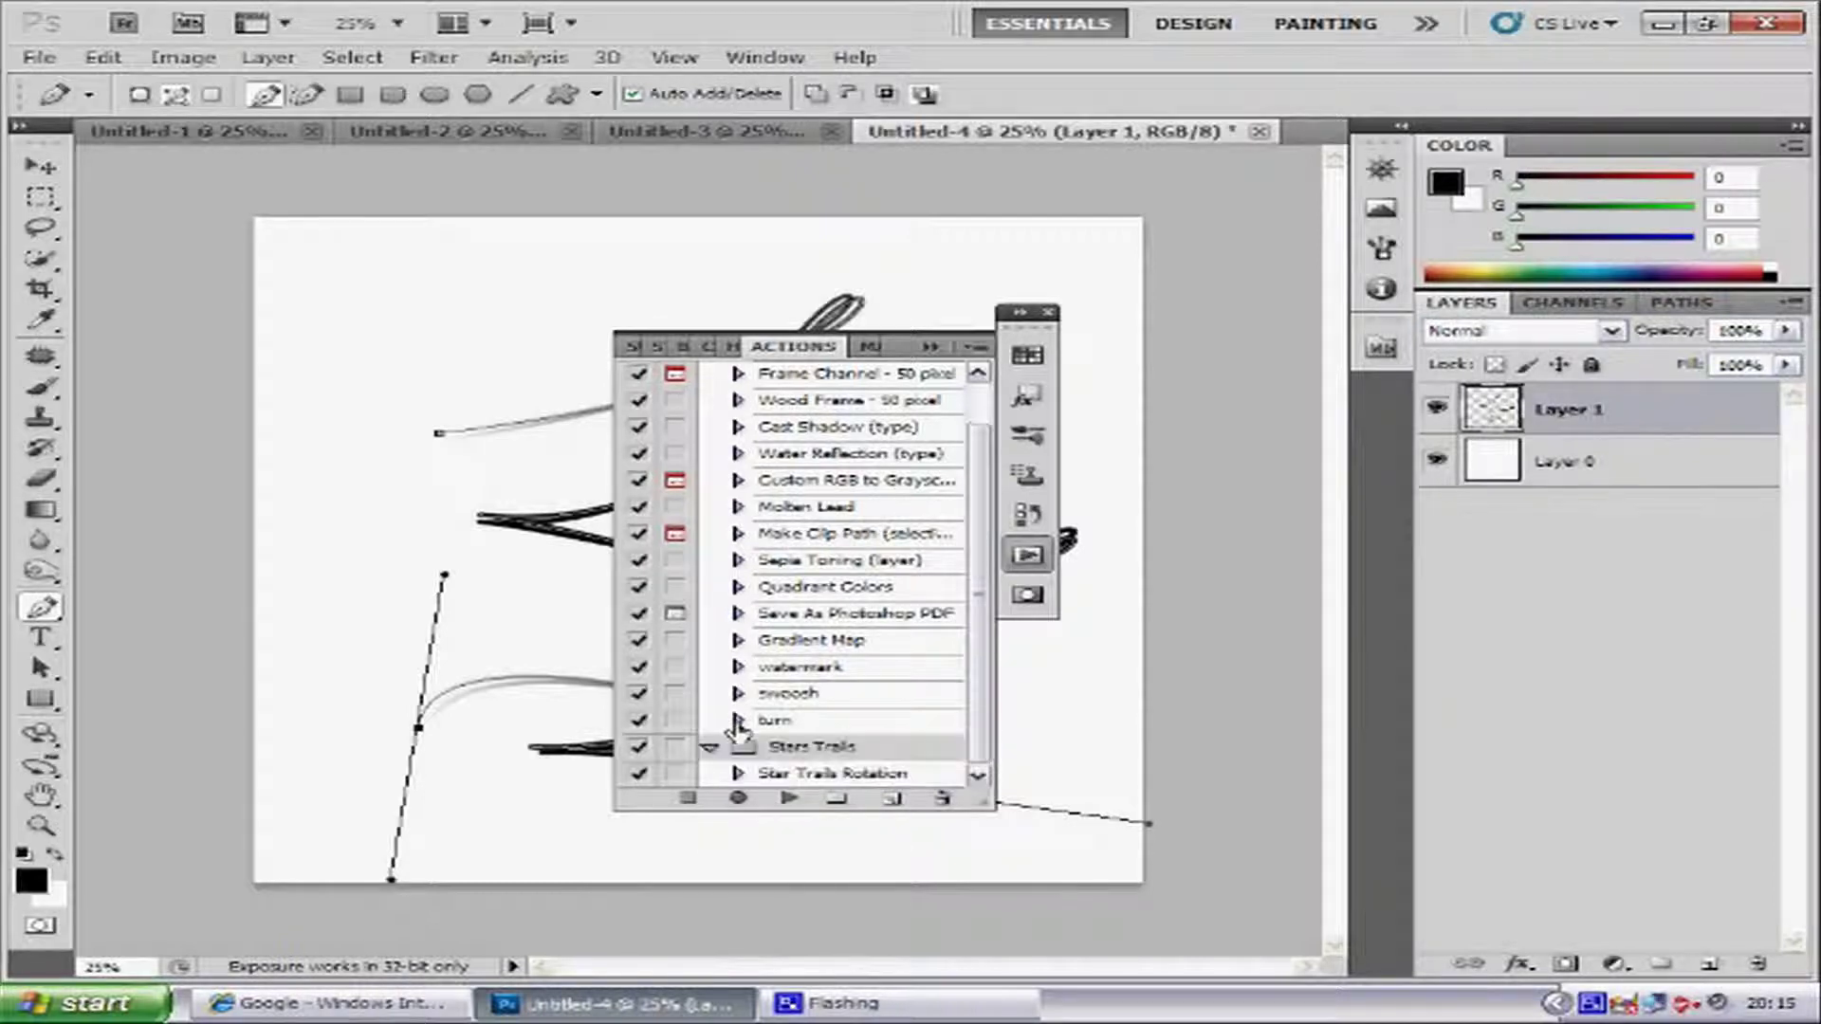
pyautogui.click(788, 723)
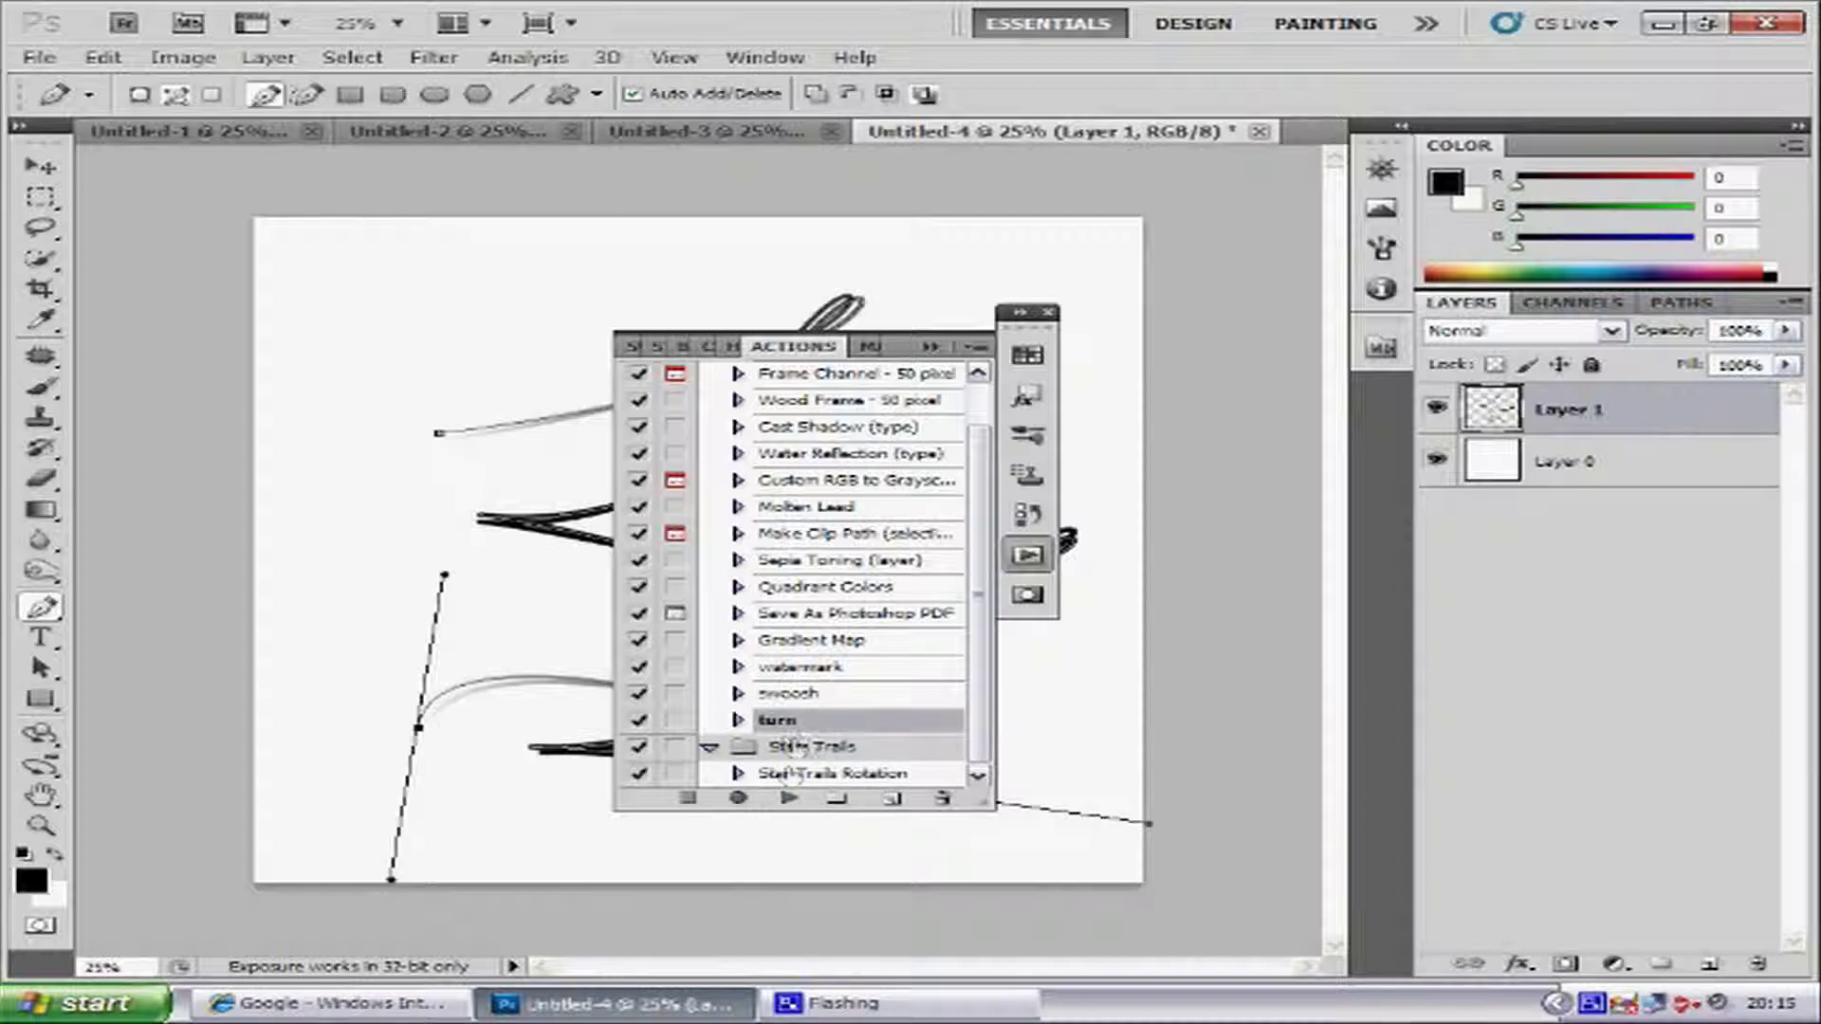
pyautogui.click(795, 803)
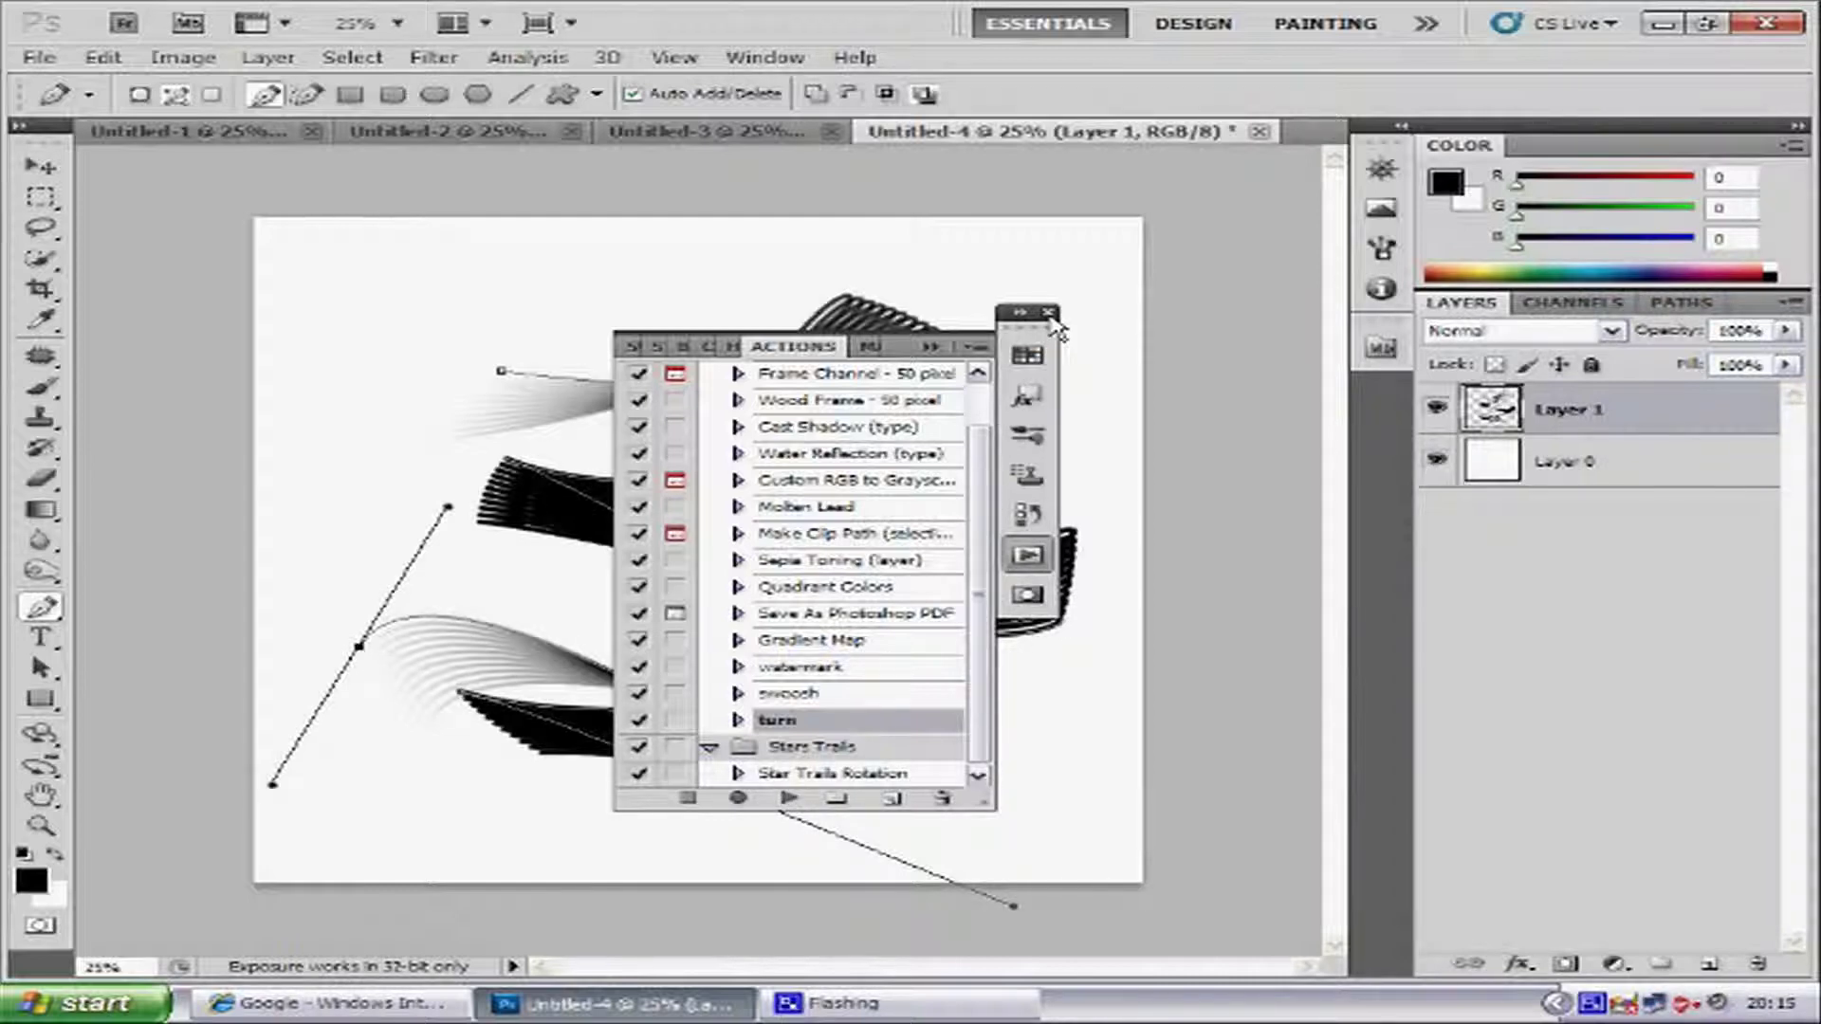
pyautogui.click(1049, 314)
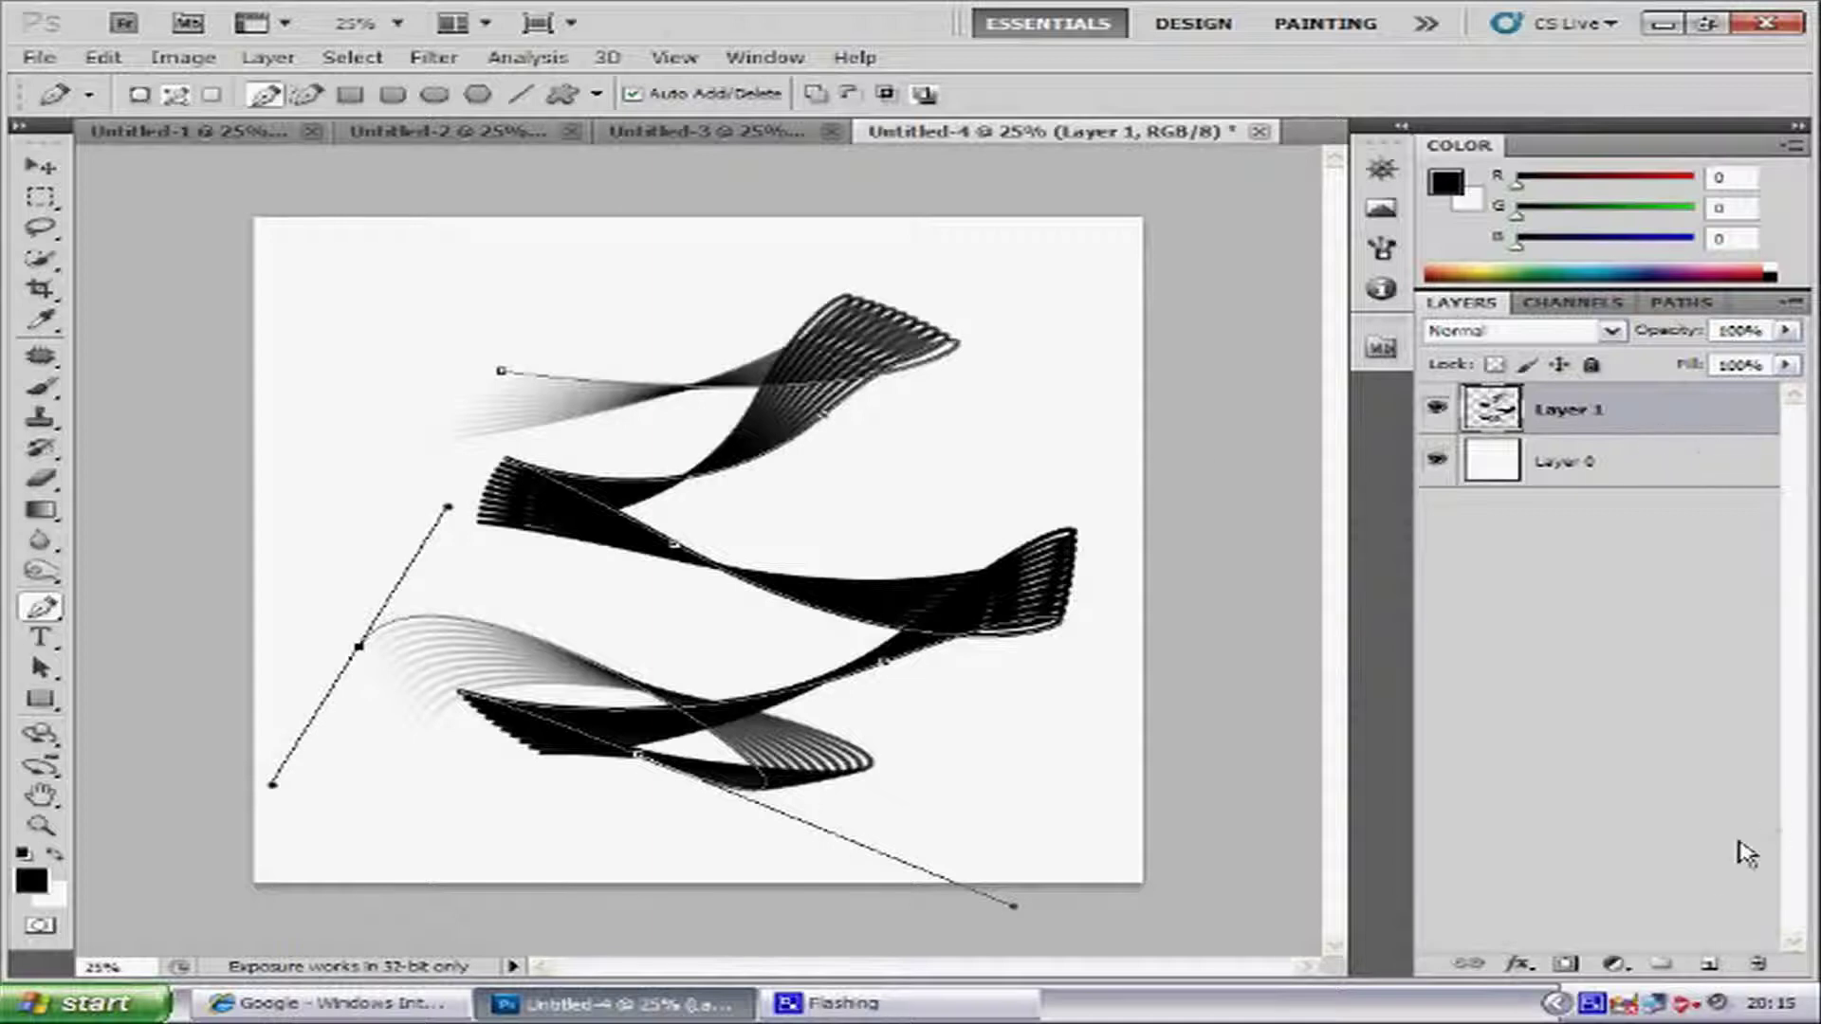
# - Add Layer 2, invert Layer 1's ribbons to white, and fill Layer 0 with black
pyautogui.click(1714, 965)
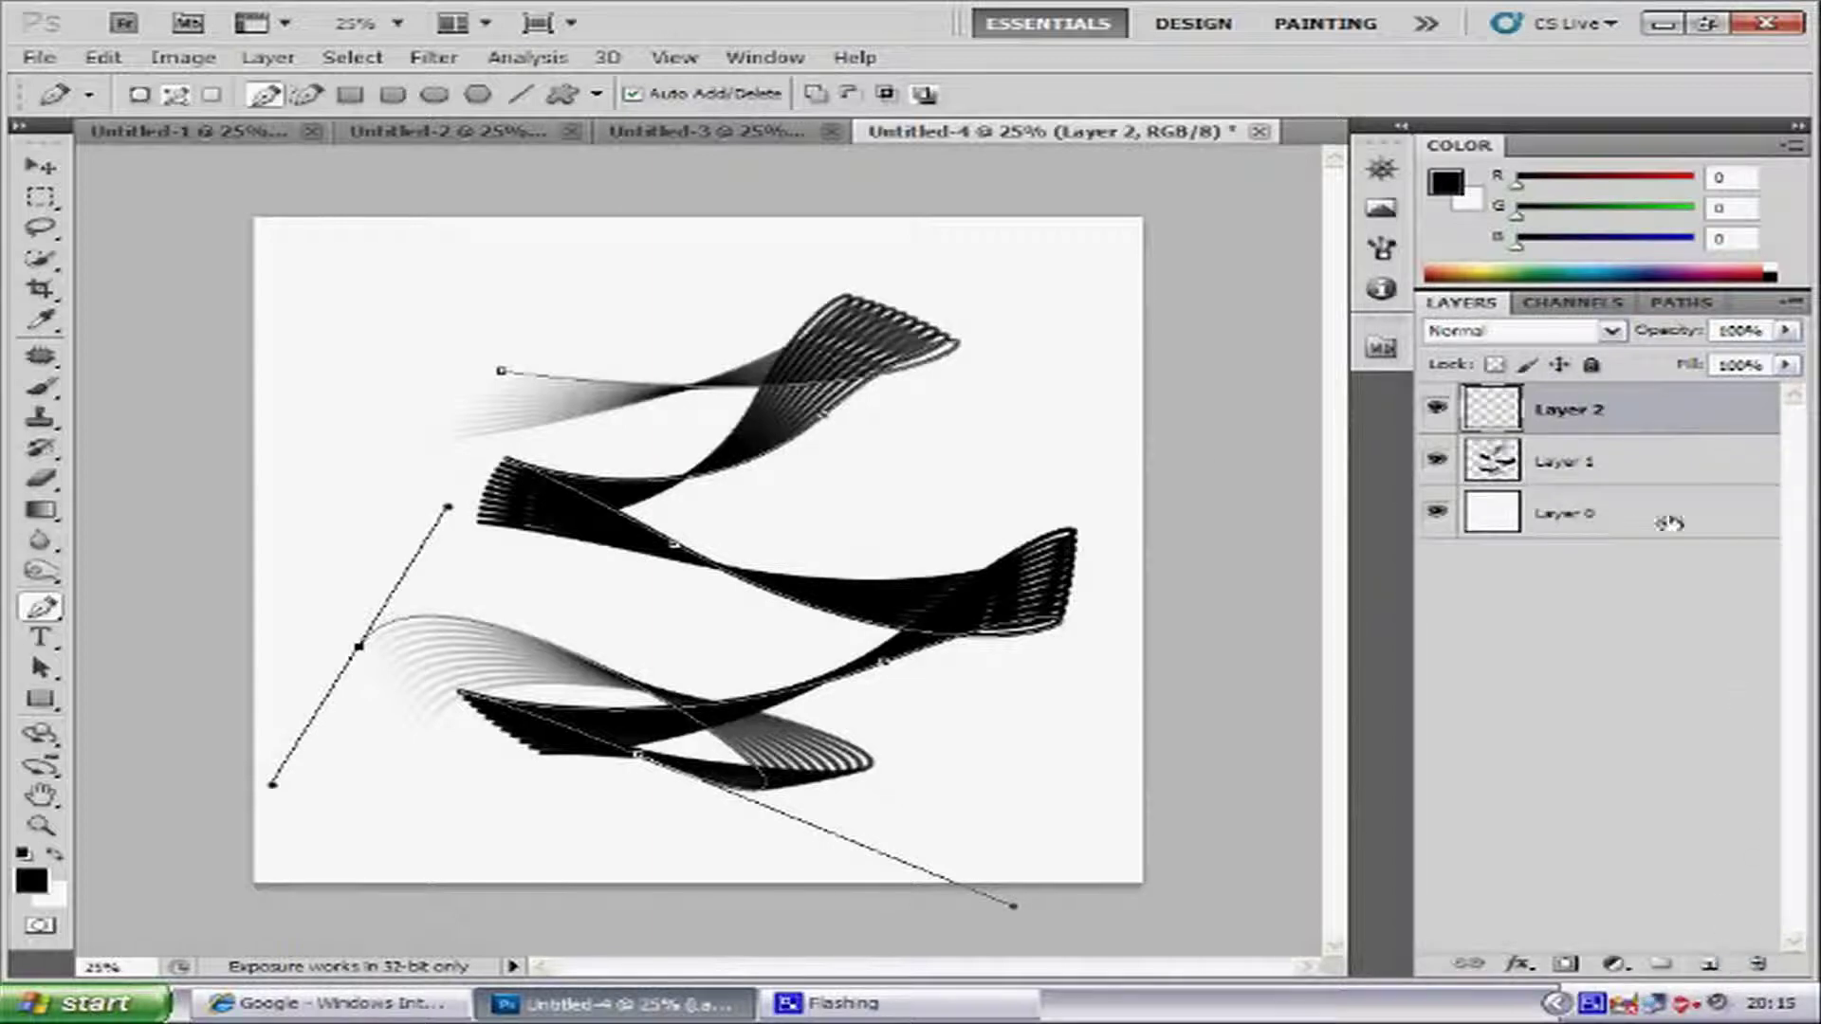
pyautogui.click(1579, 462)
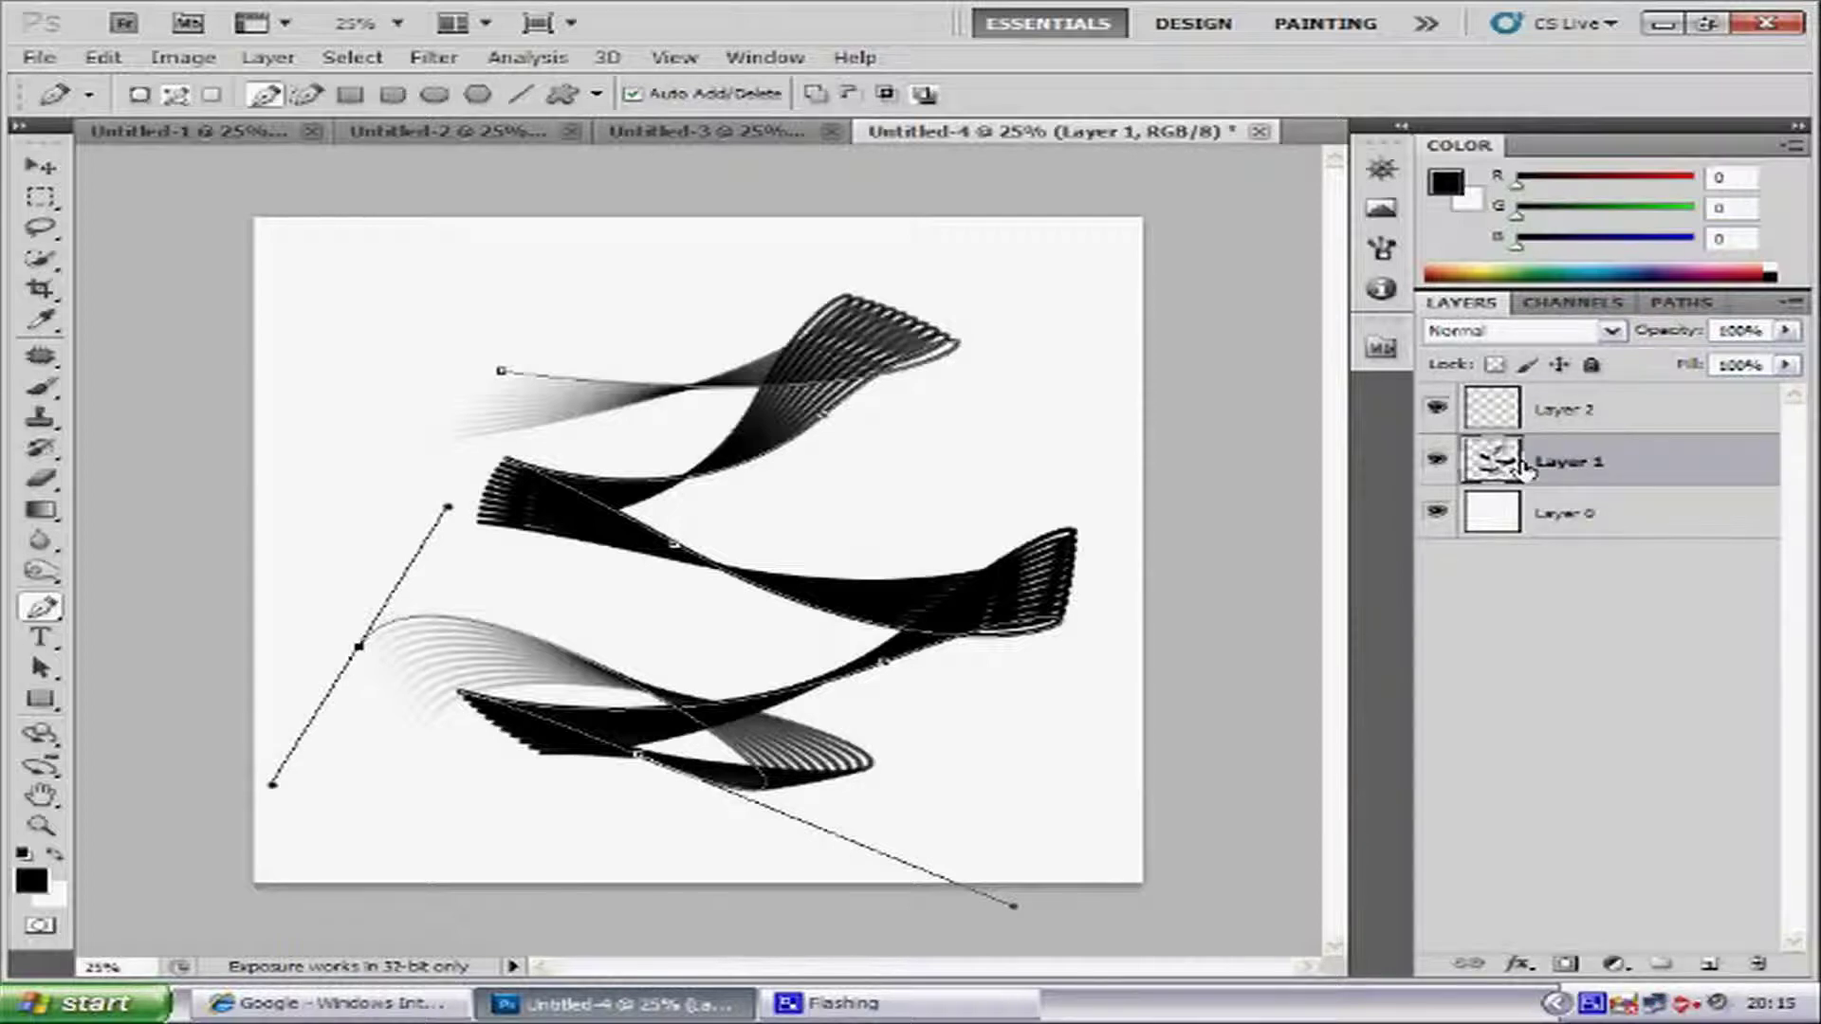
pyautogui.hotkey('ctrl', 'z')
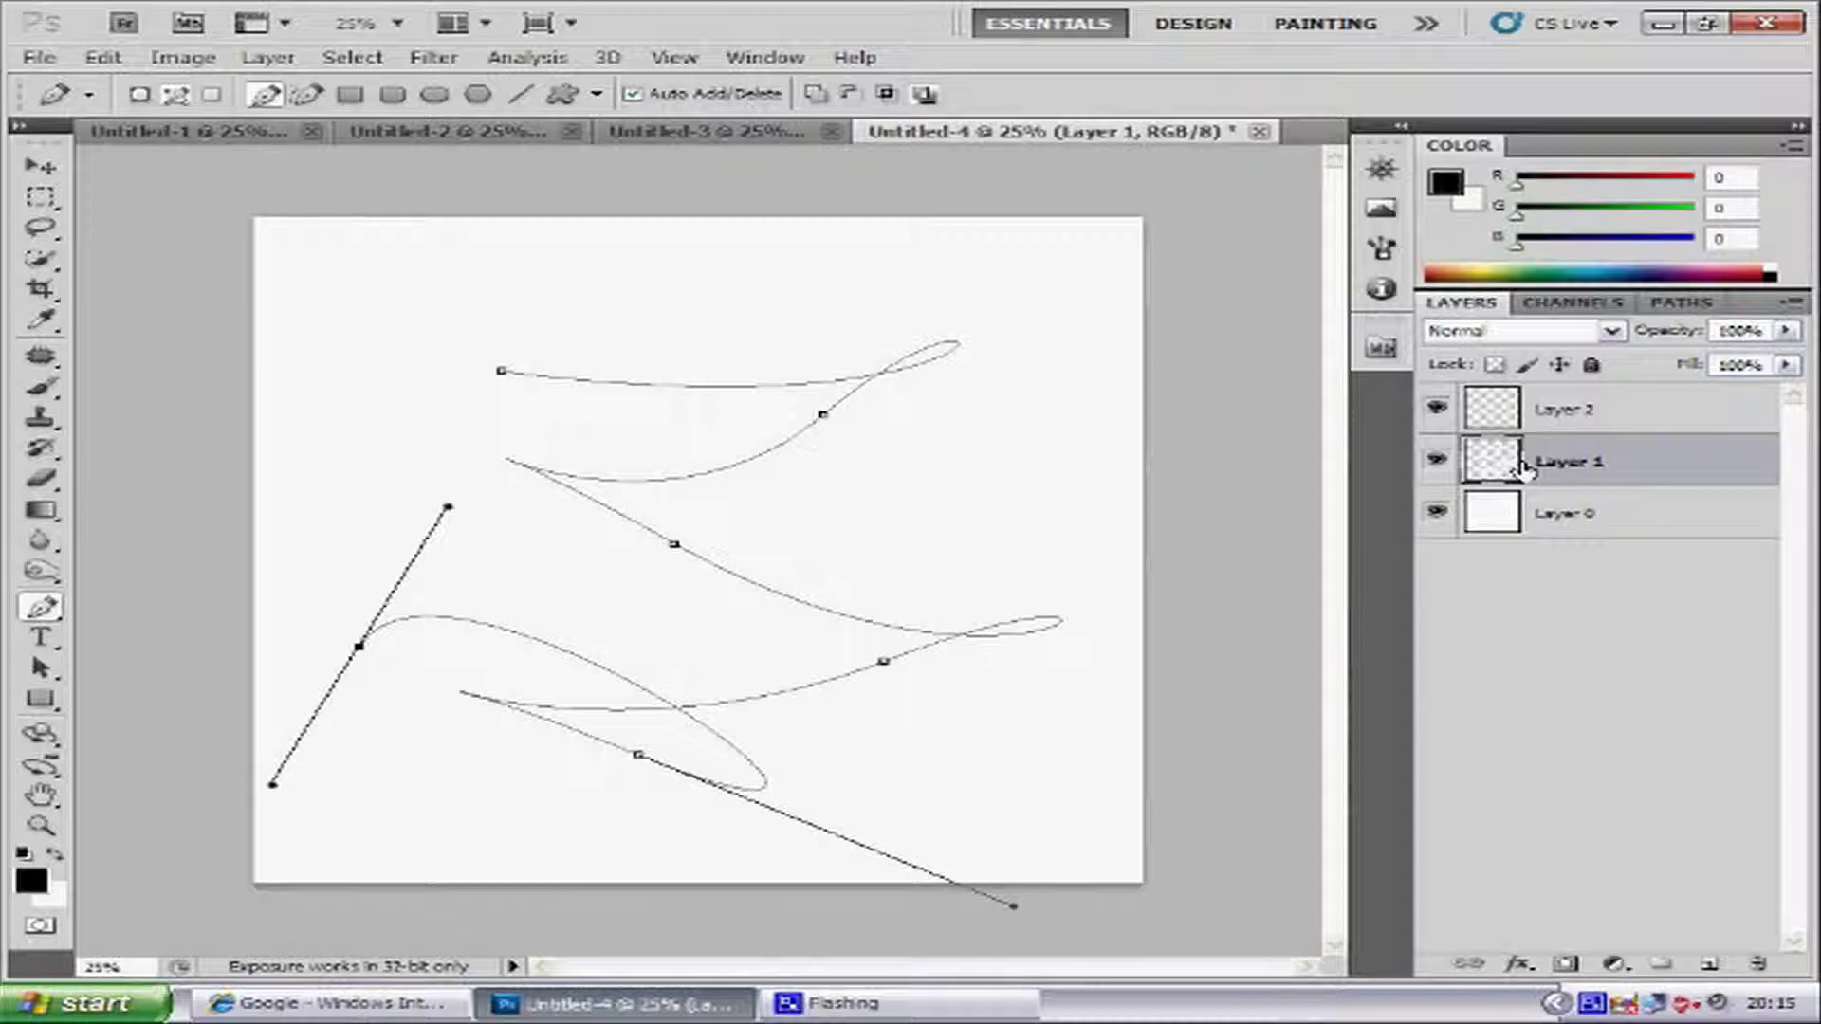
pyautogui.click(1592, 515)
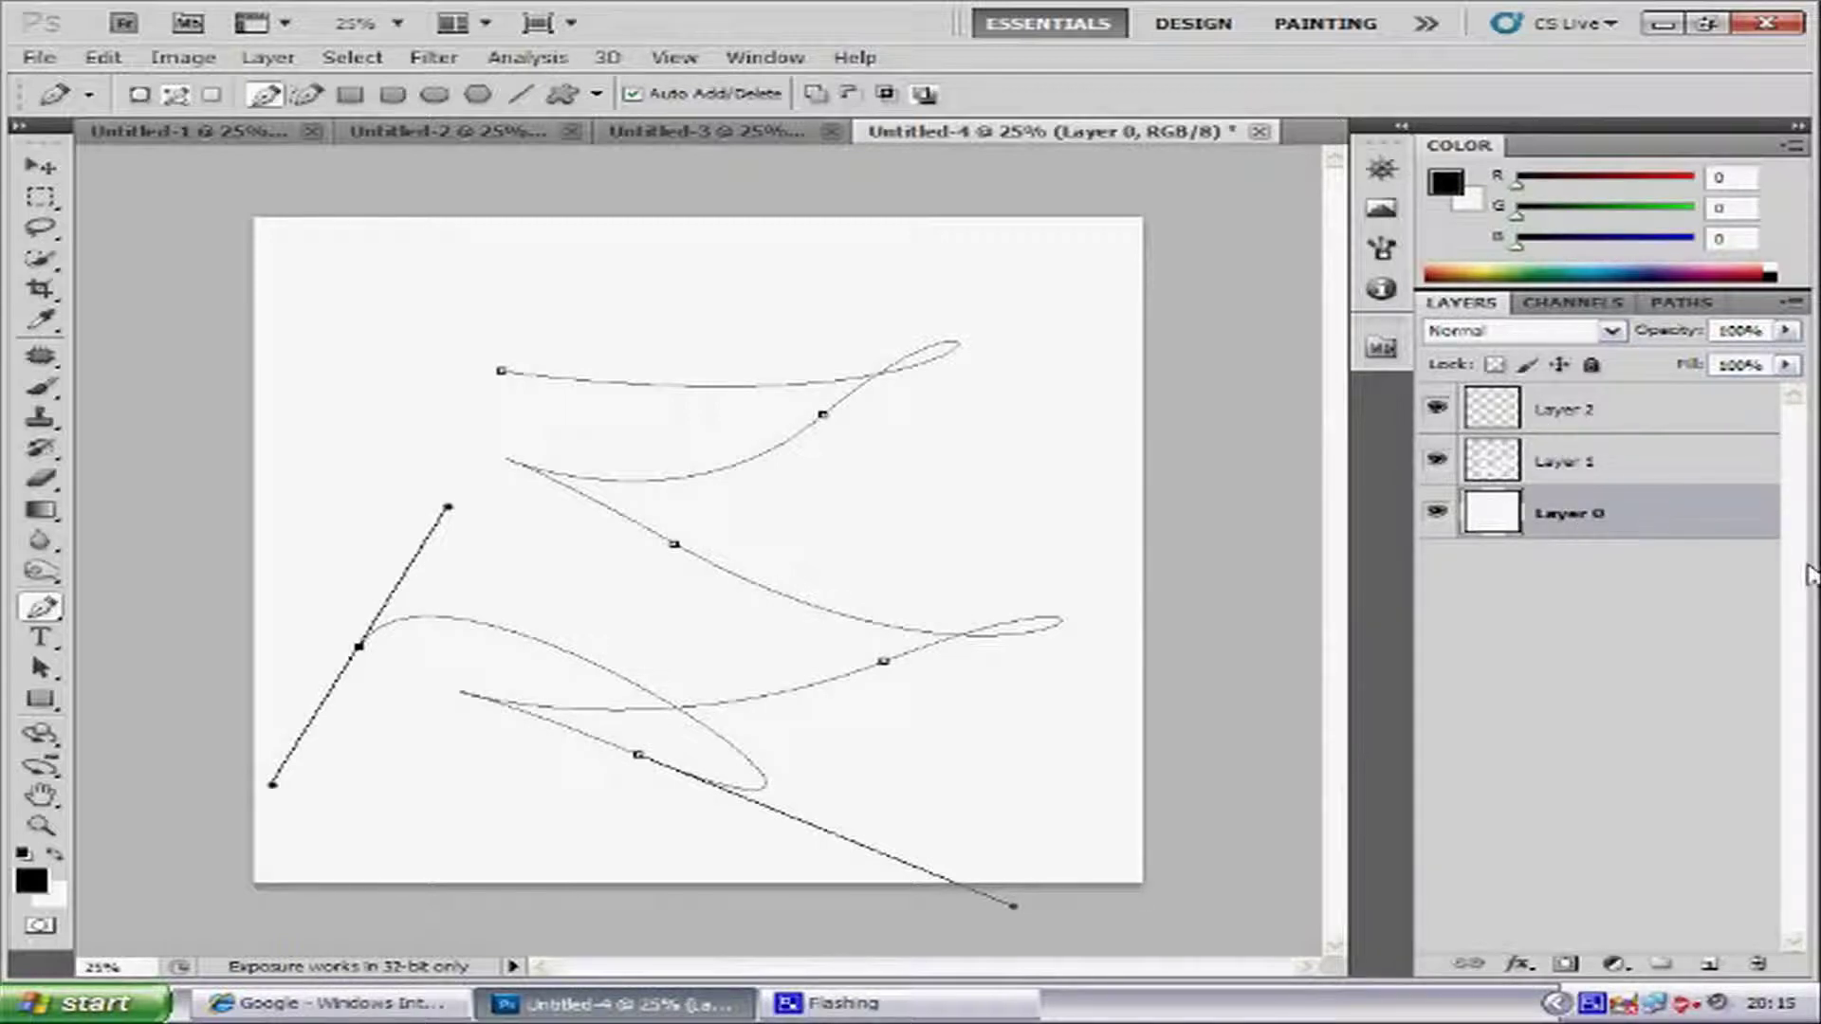
pyautogui.hotkey('alt', 'BackSpace')
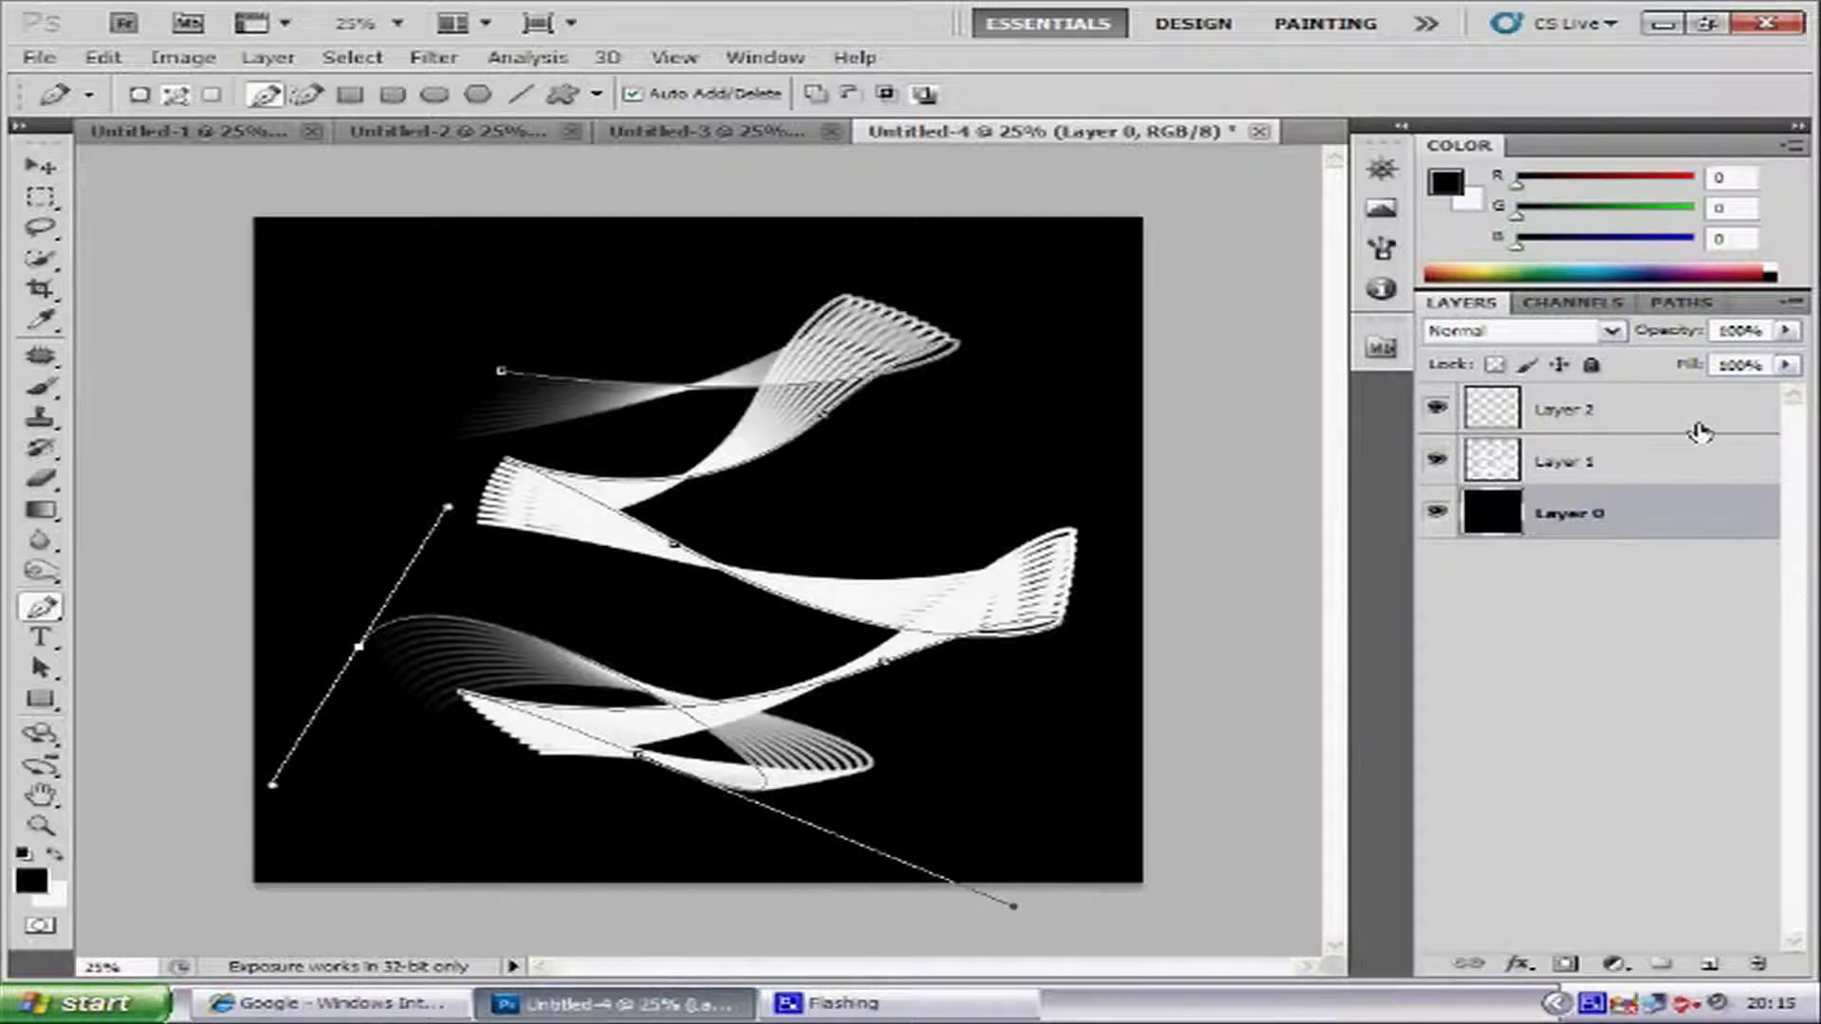
# - On Layer 2, drag a Spectrum gradient from lower-left to top-right and set the layer to Multiply
pyautogui.click(1615, 413)
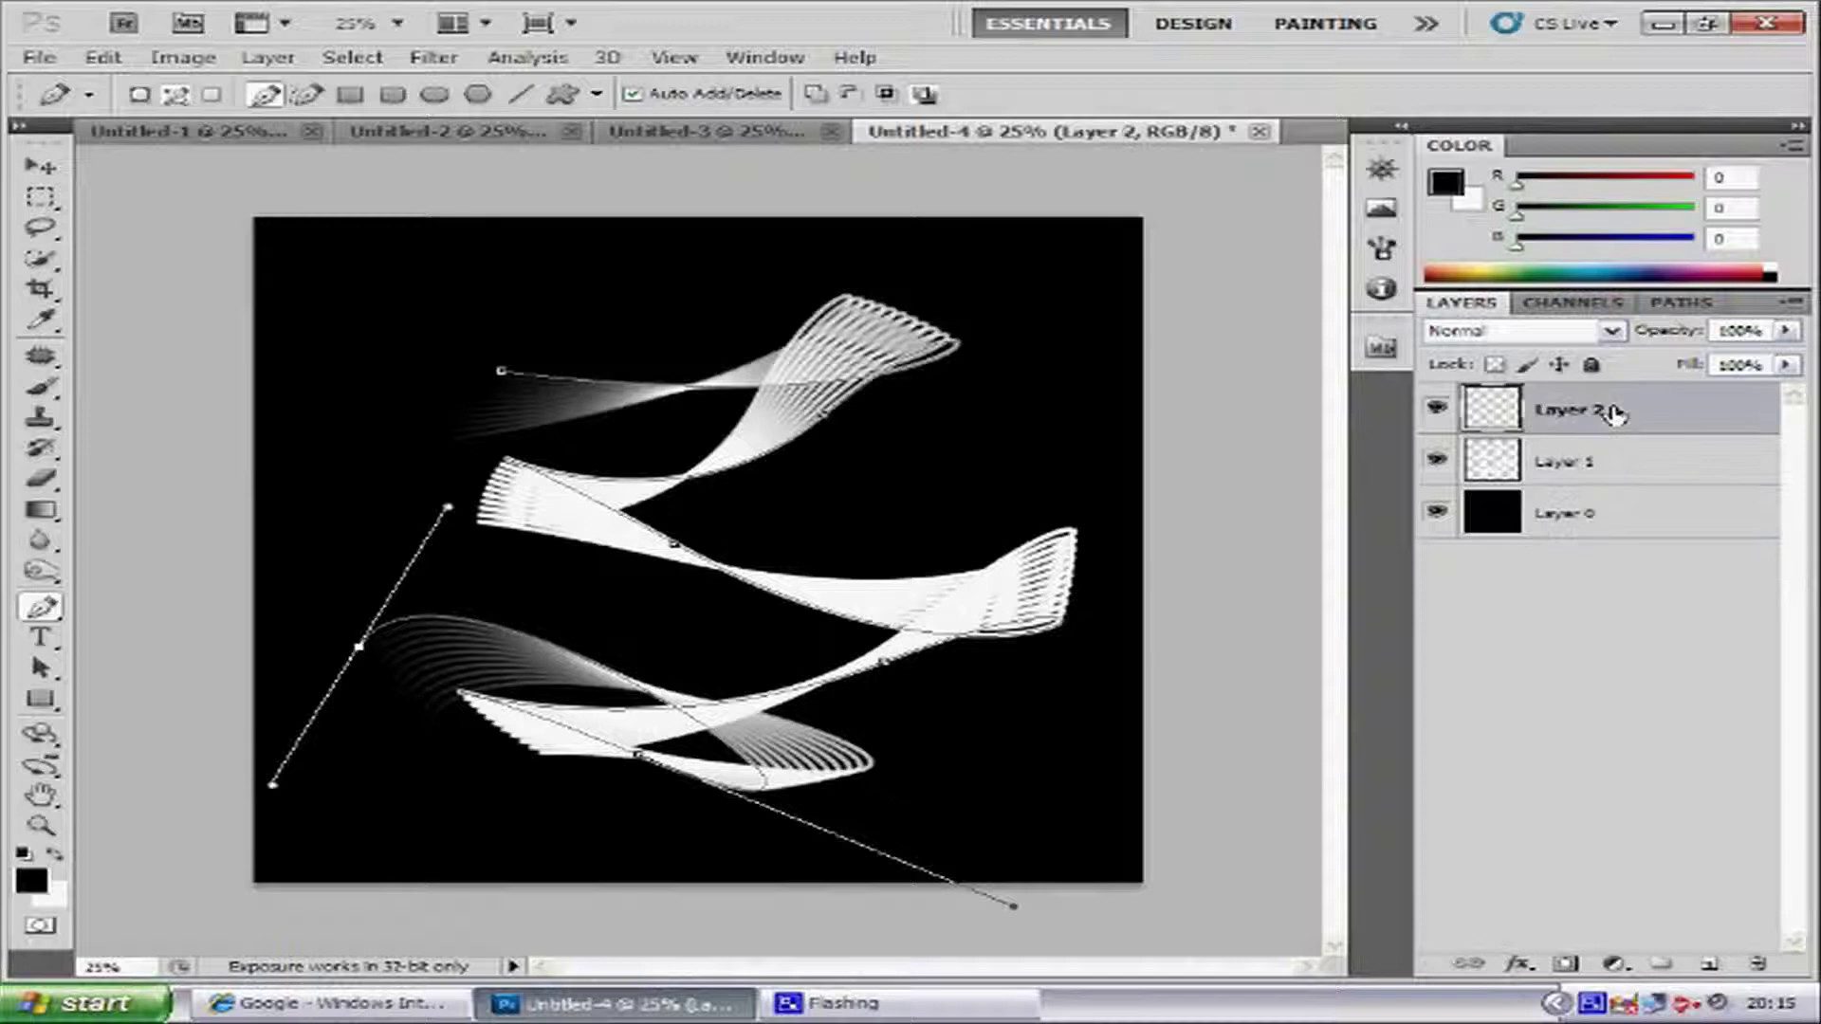
pyautogui.click(41, 514)
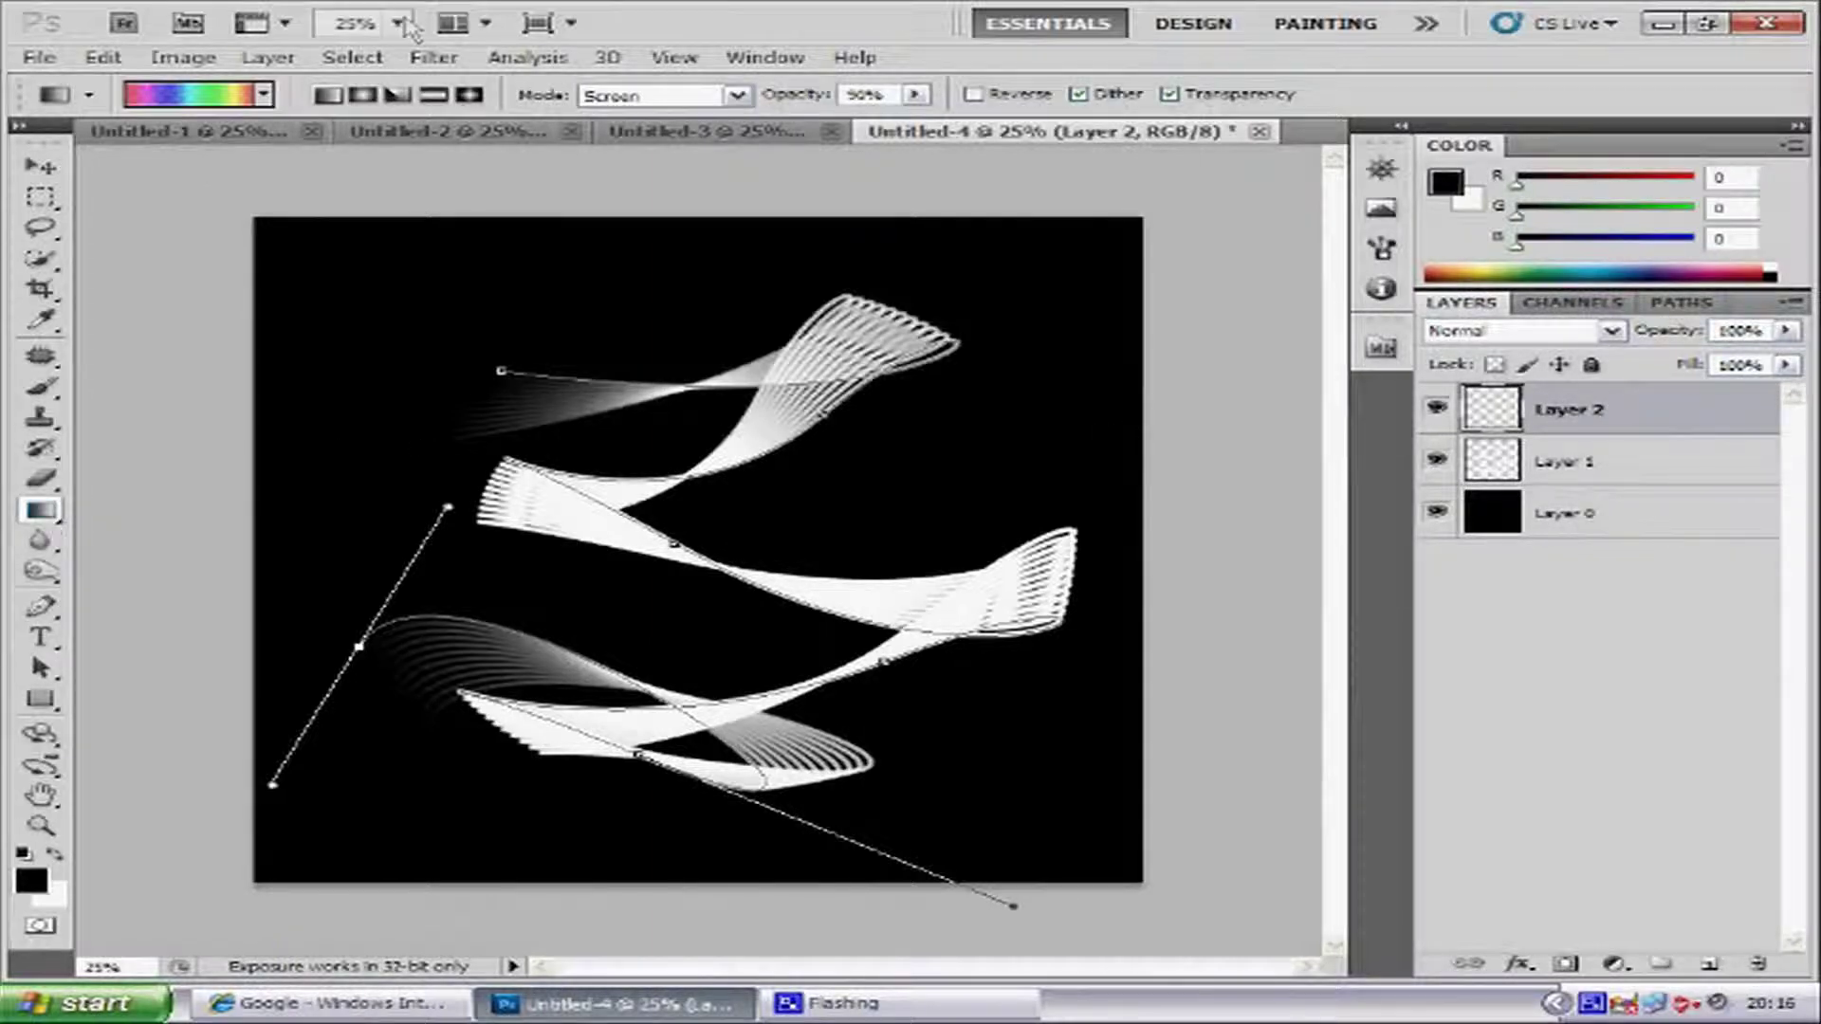
pyautogui.click(207, 95)
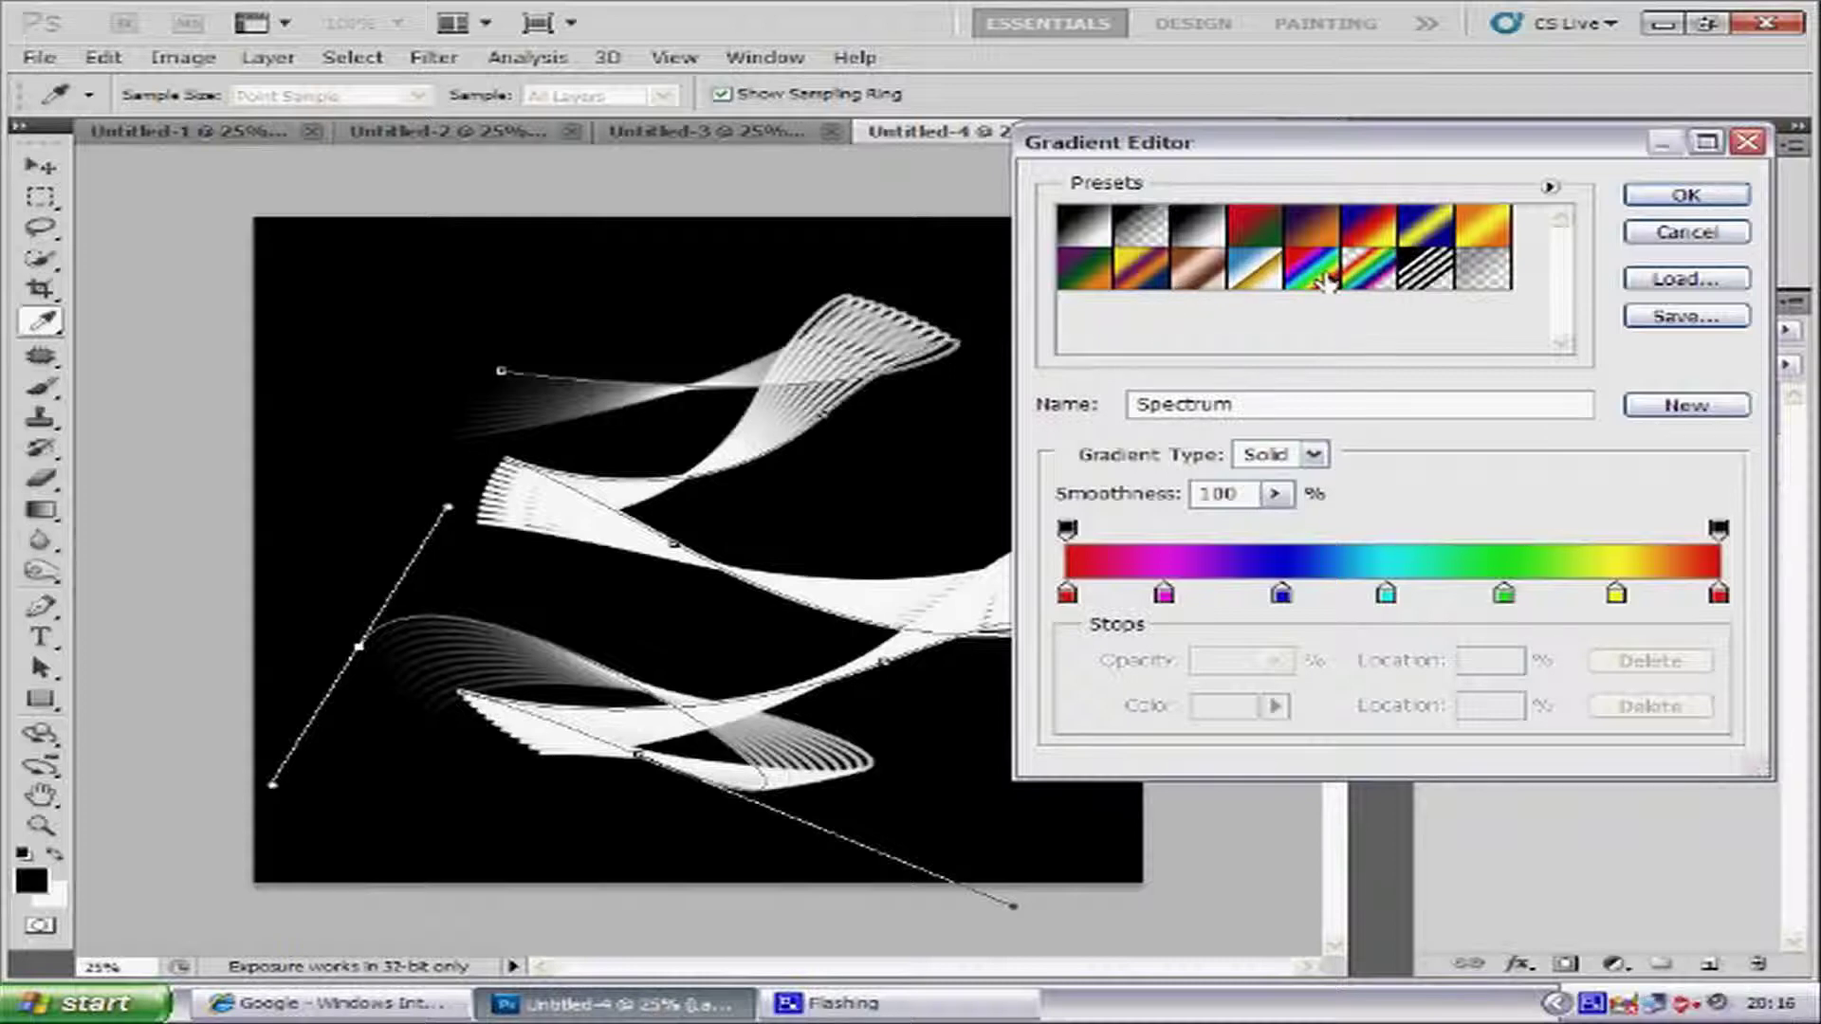
pyautogui.click(1687, 194)
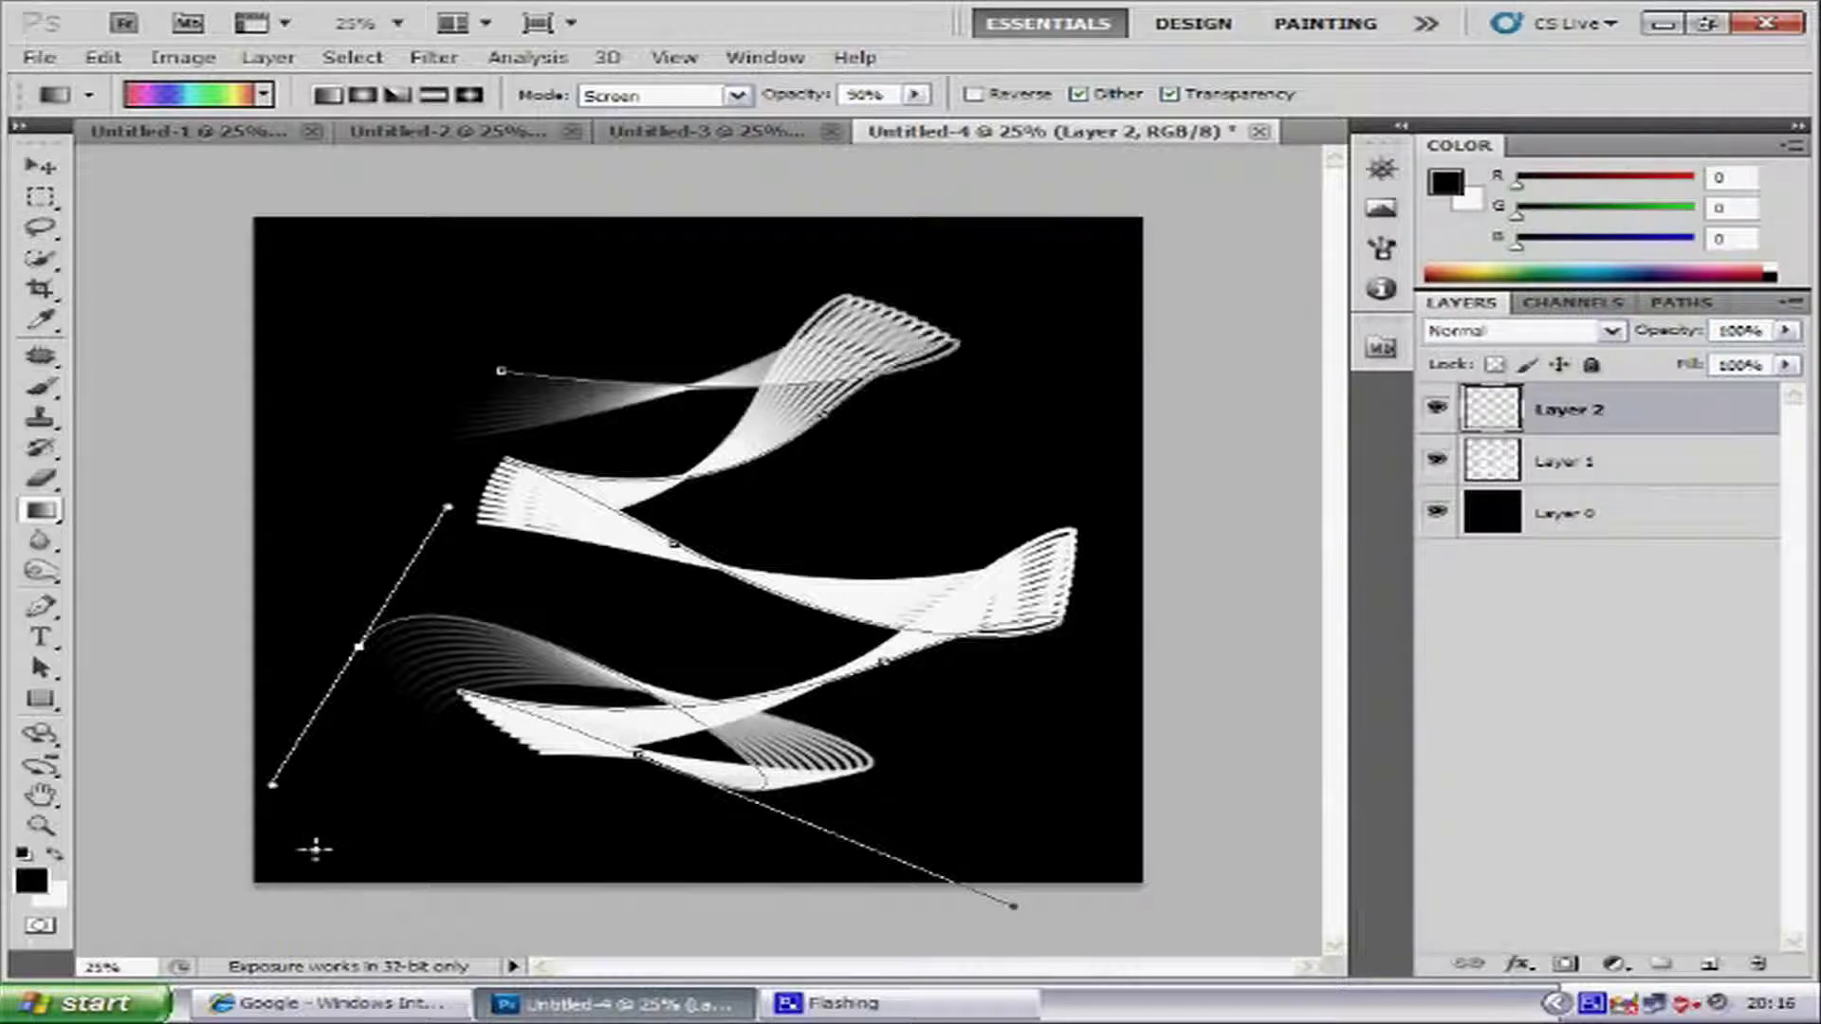
pyautogui.moveTo(304, 840); pyautogui.dragTo(1000, 262)
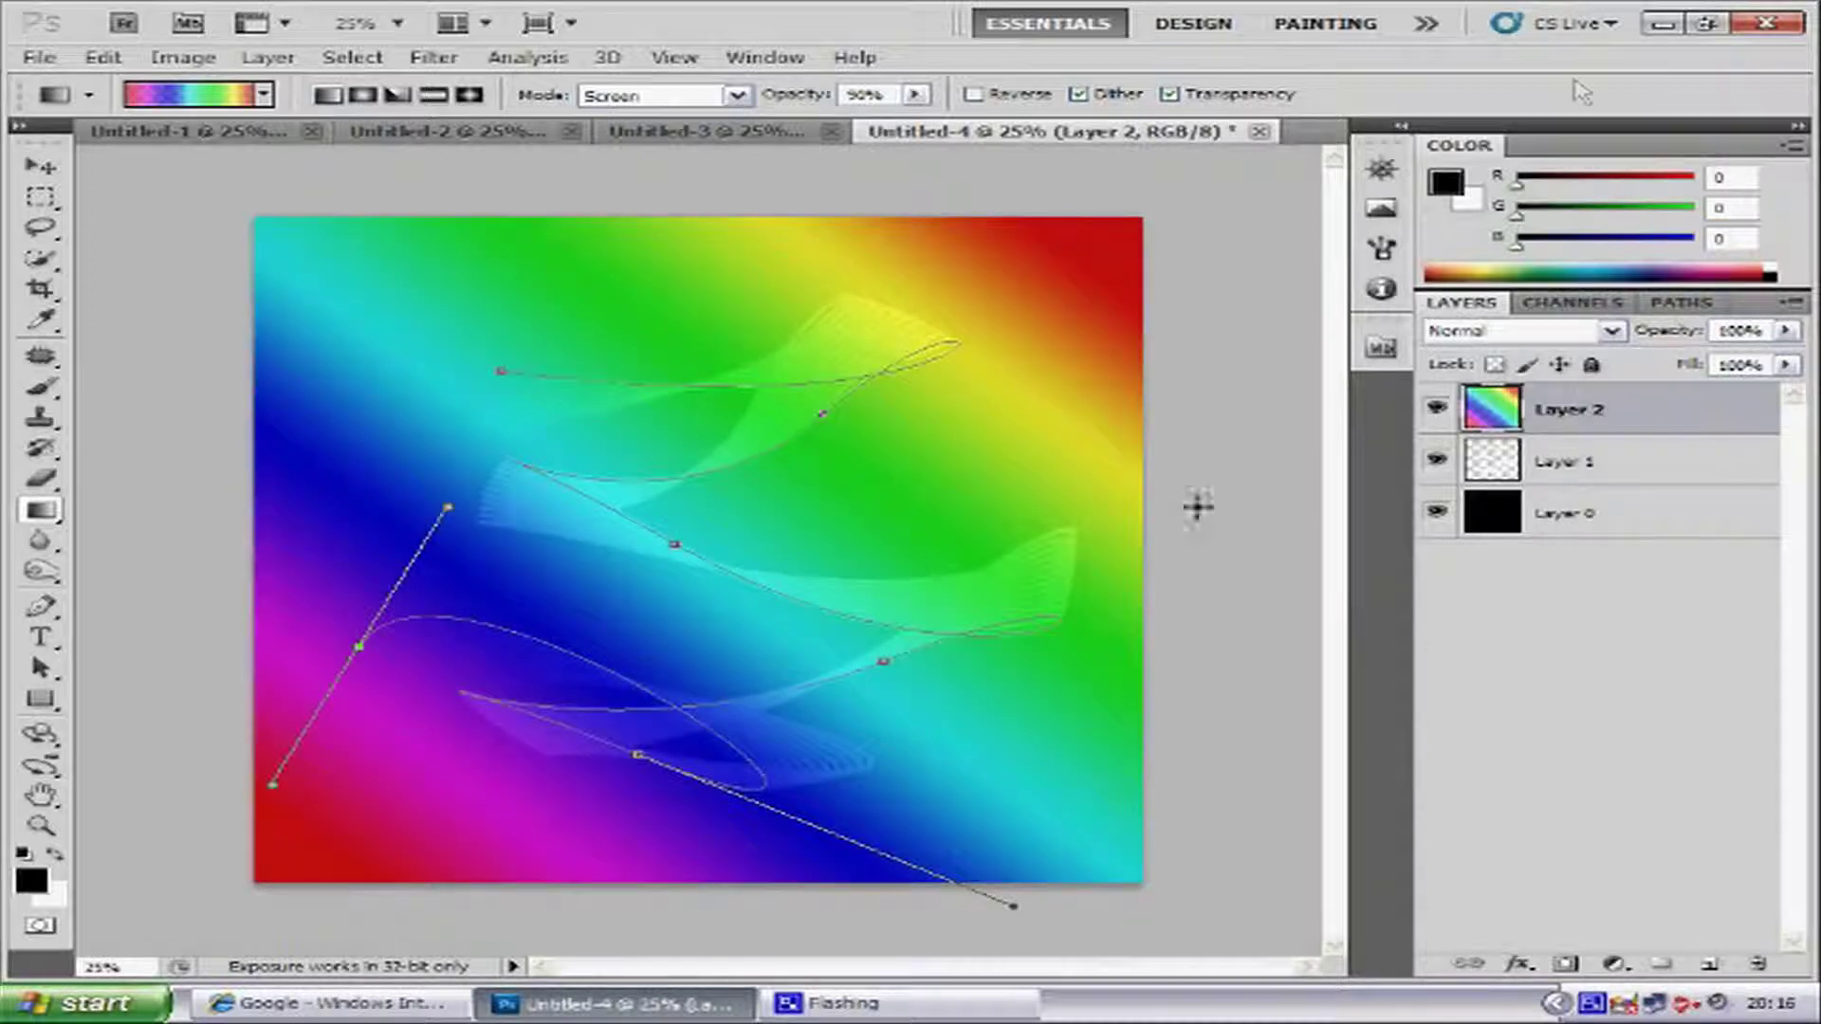
pyautogui.click(1617, 332)
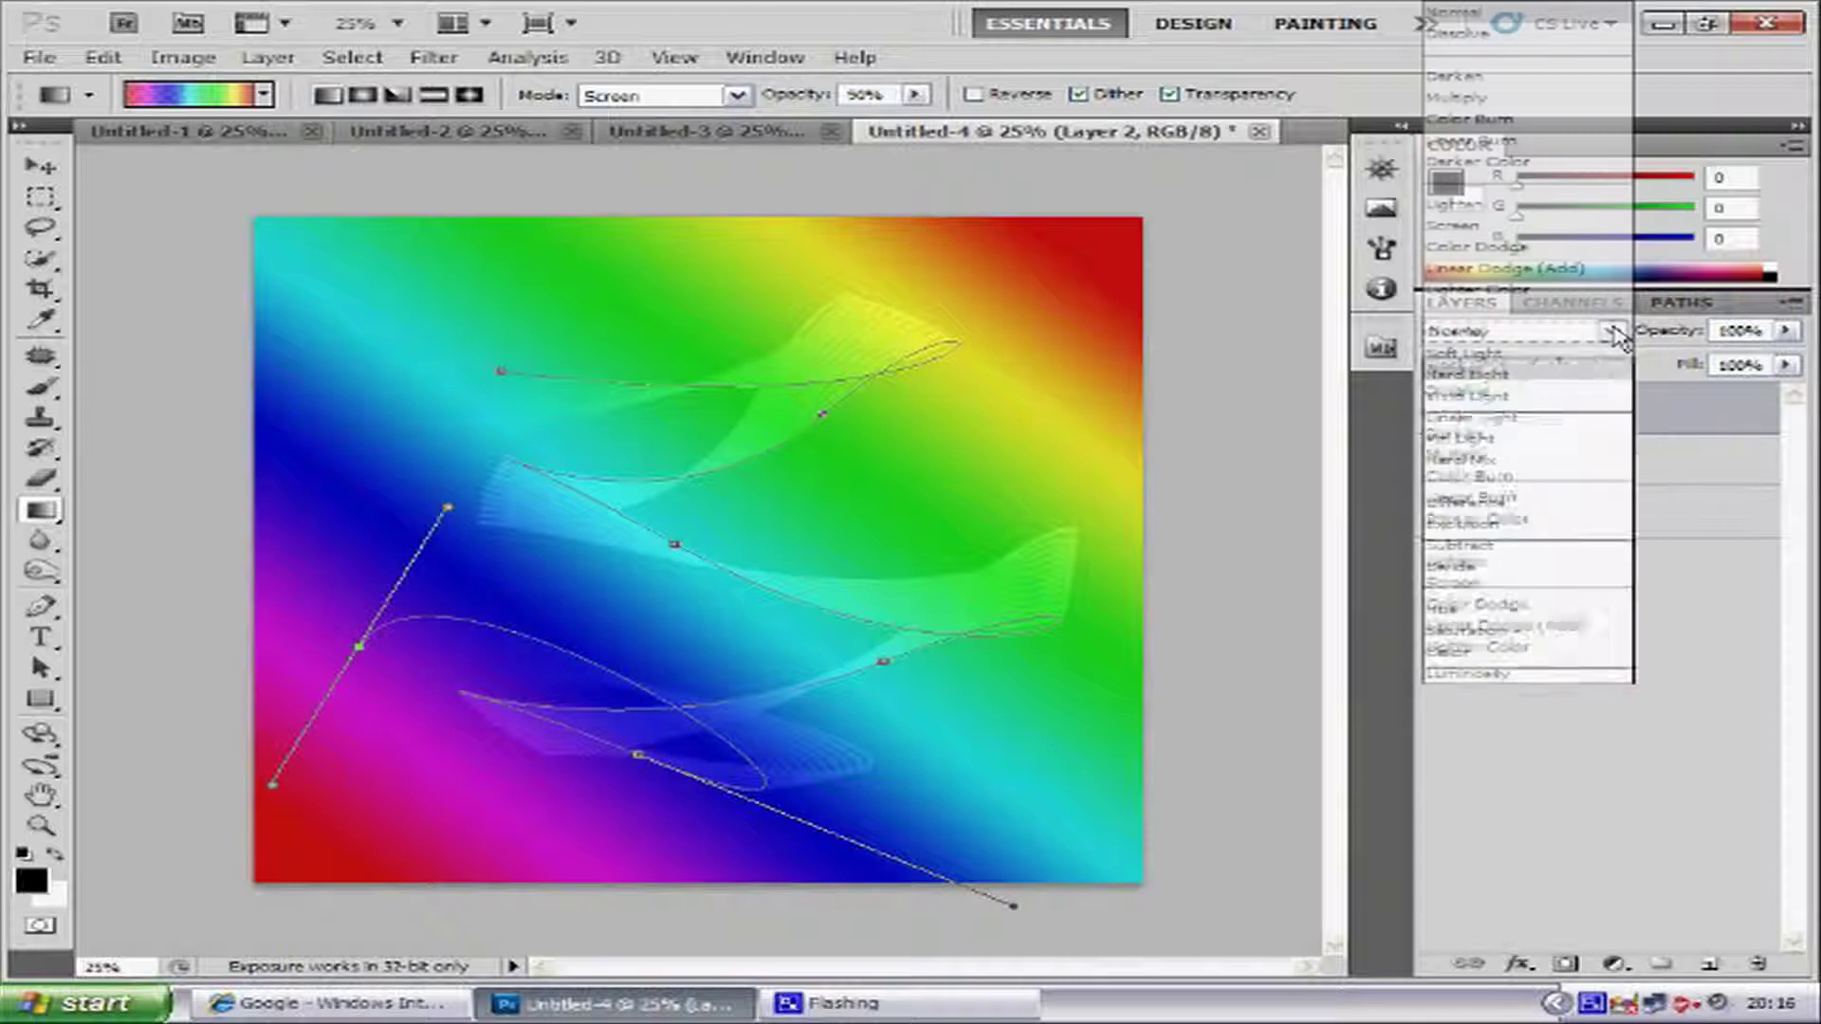
pyautogui.click(1531, 98)
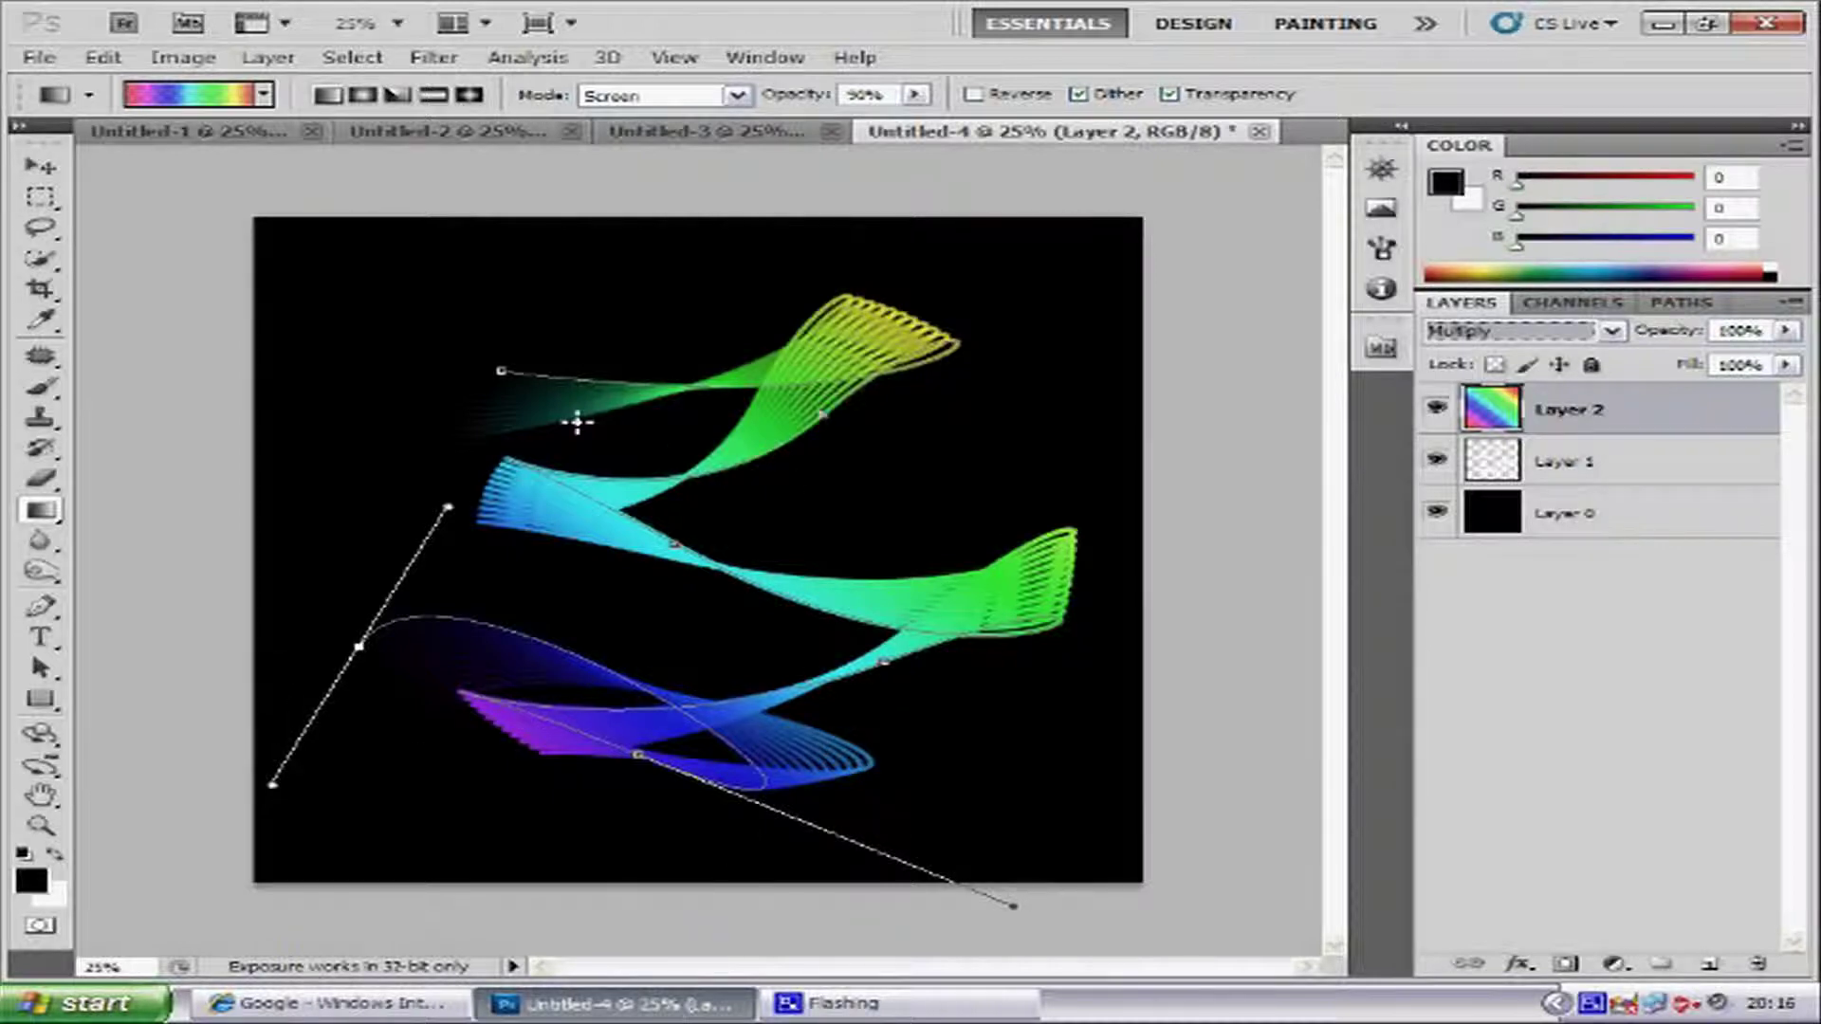
# - Move Layer 1's ribbons up-left then slightly right, hiding the path outline along the way
pyautogui.click(37, 171)
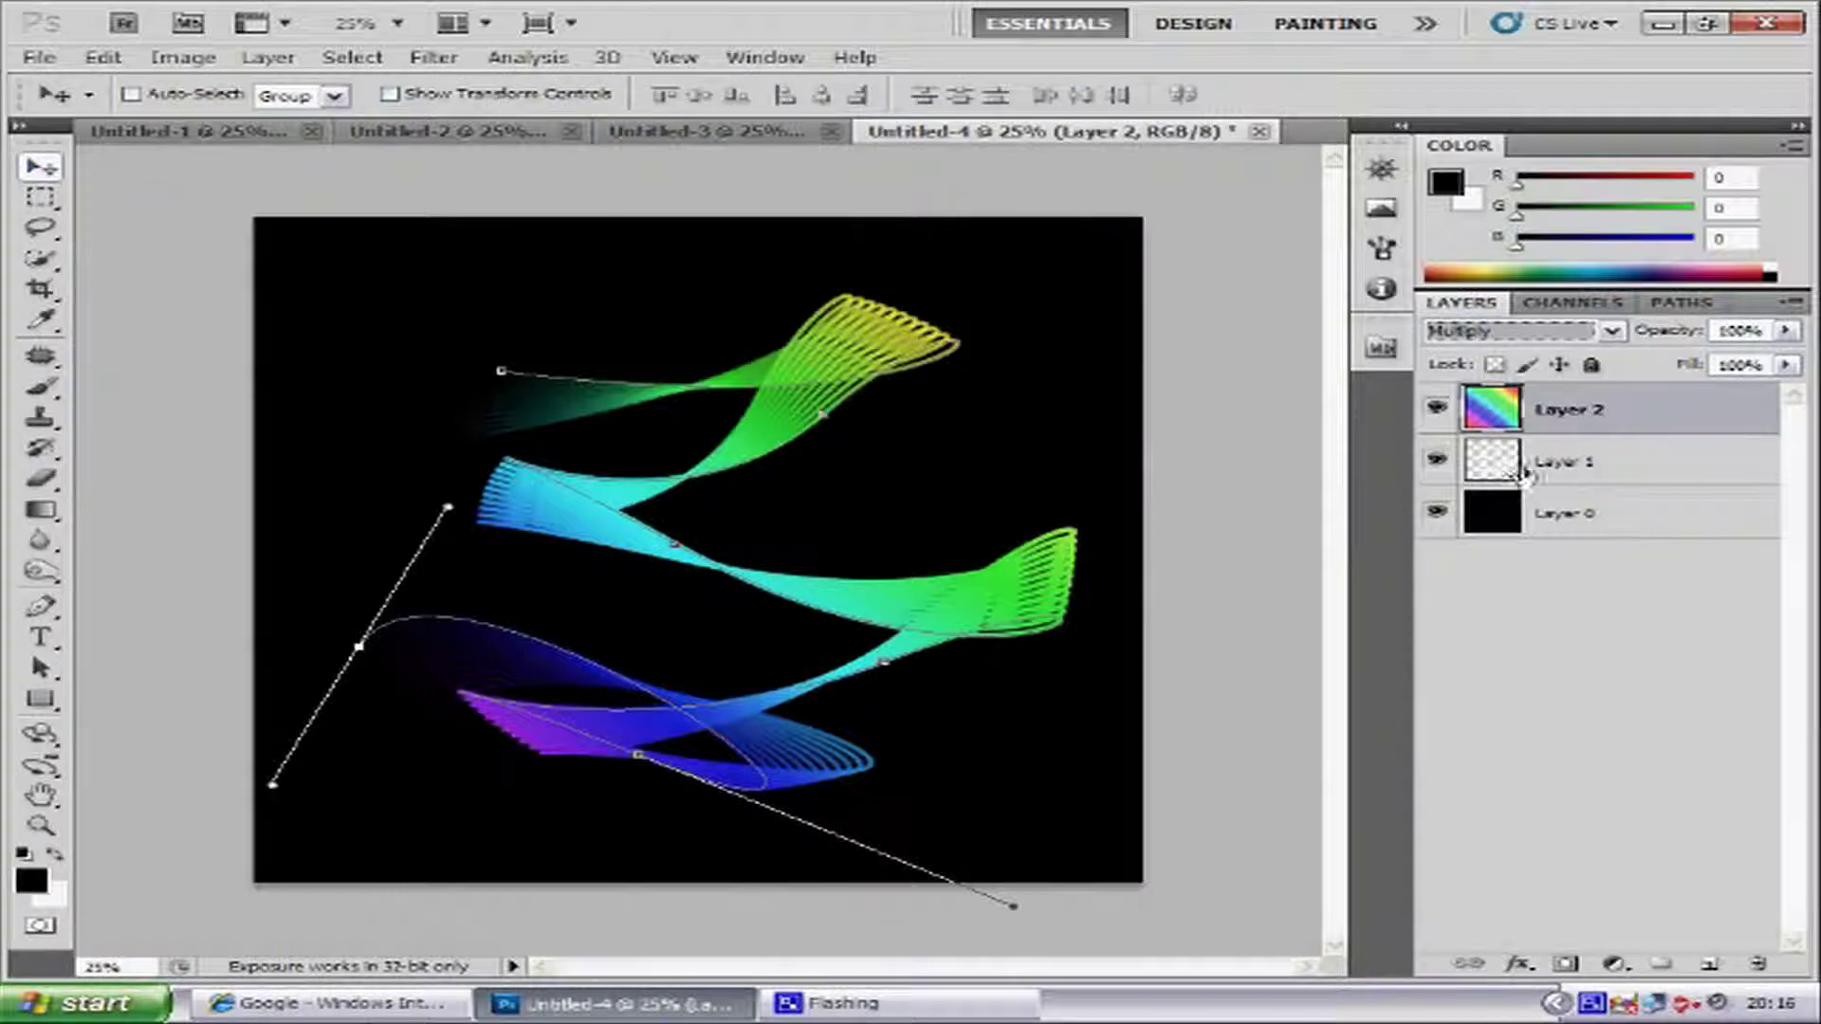
pyautogui.hotkey('alt', '[')
pyautogui.moveTo(906, 610); pyautogui.dragTo(807, 560)
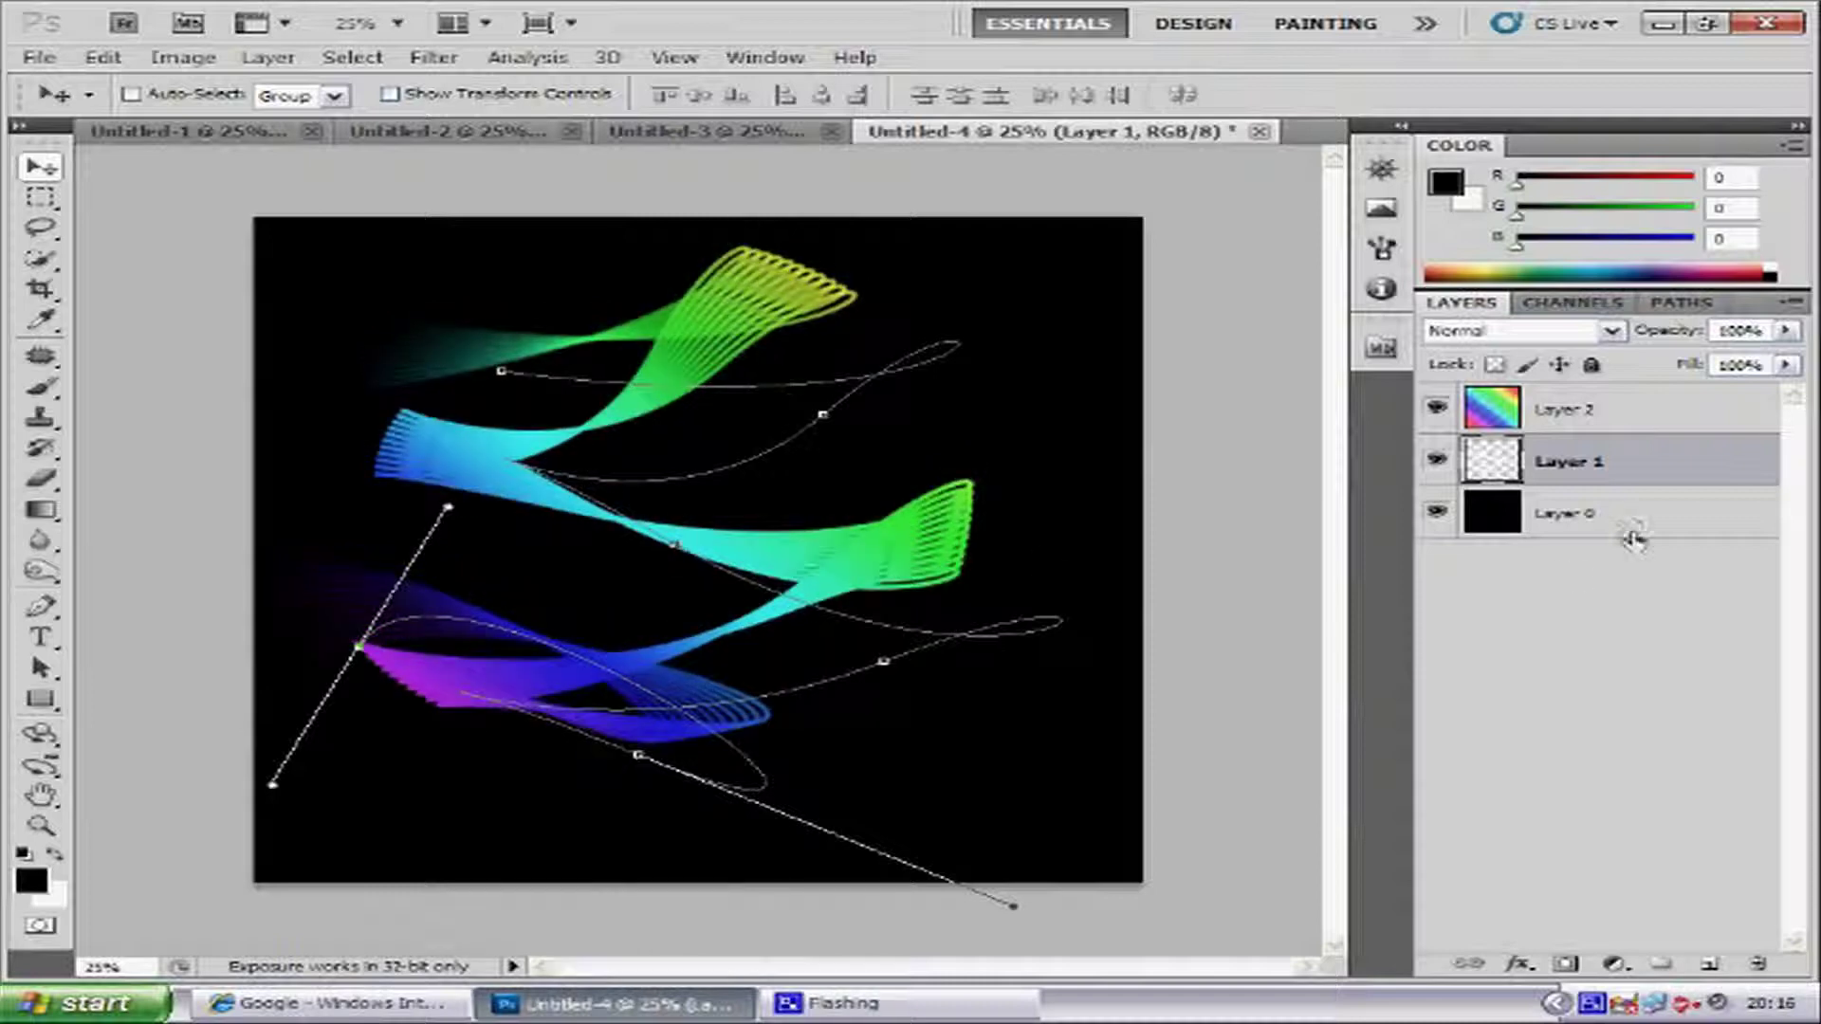
pyautogui.click(1610, 474)
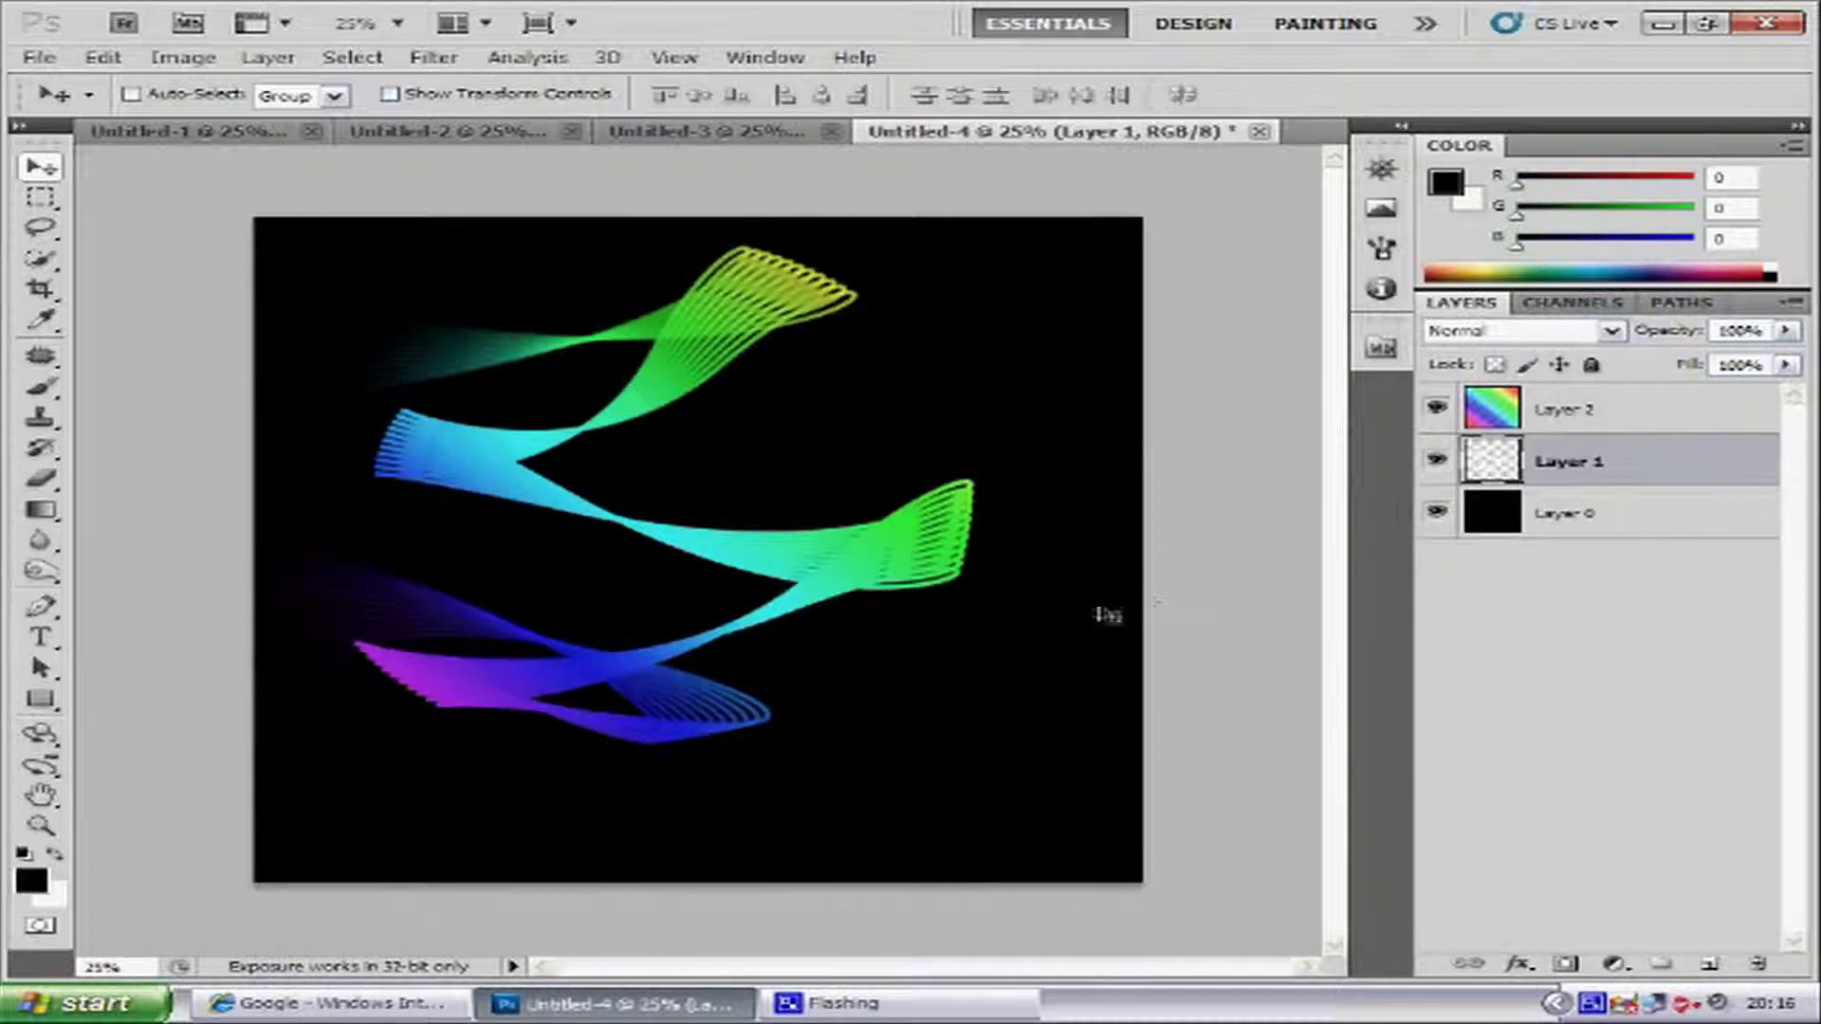
pyautogui.moveTo(799, 558); pyautogui.dragTo(847, 552)
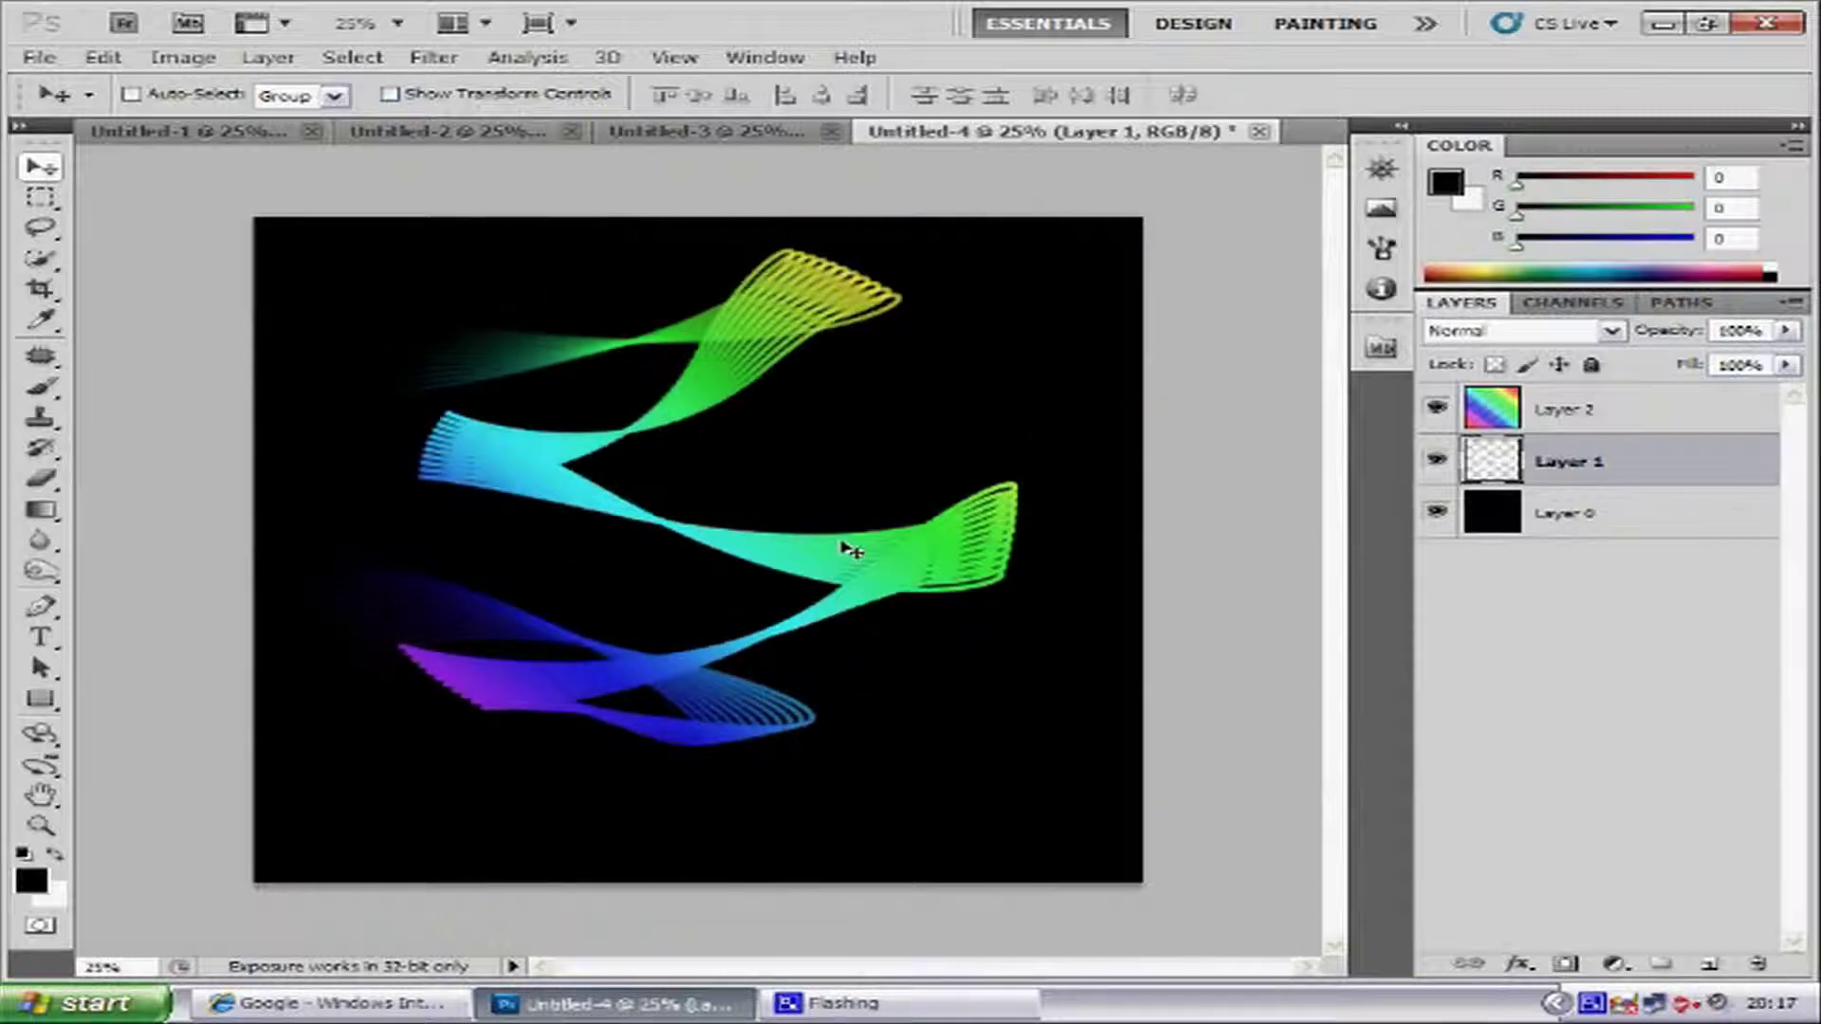